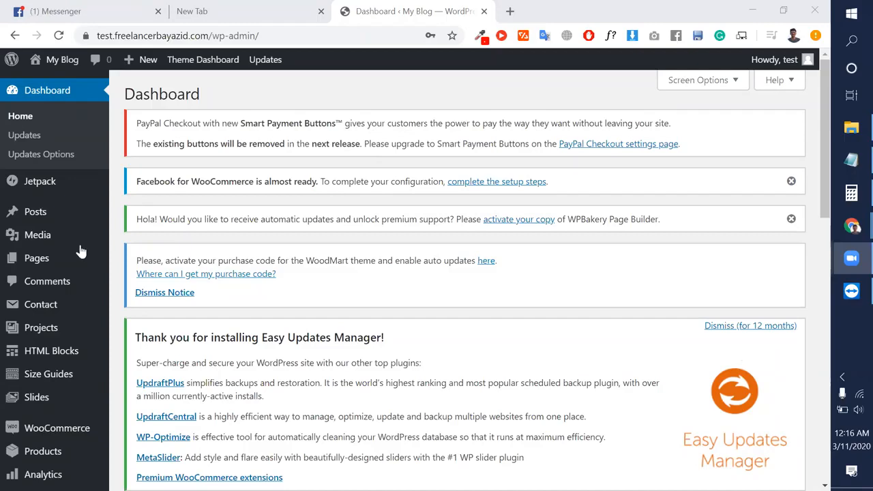
Open the list of all products and look through the demo items.
scroll(47, 376, down, 1)
mouse_move(45, 373)
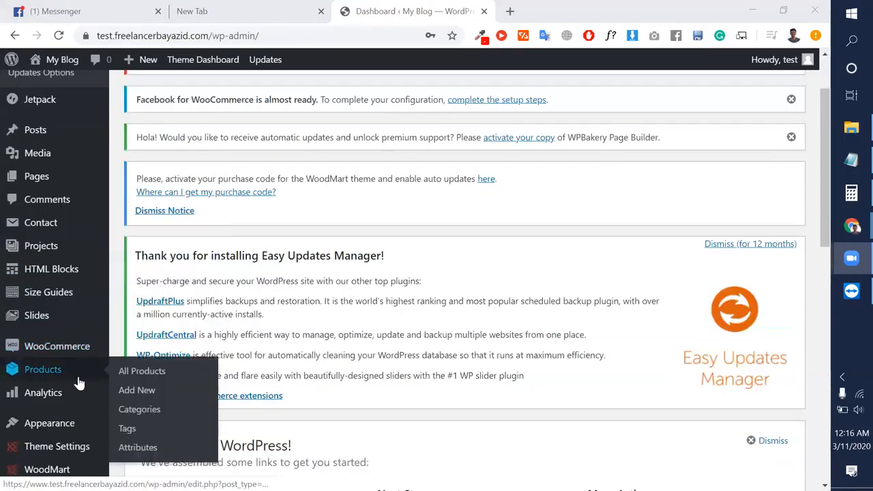
click(130, 377)
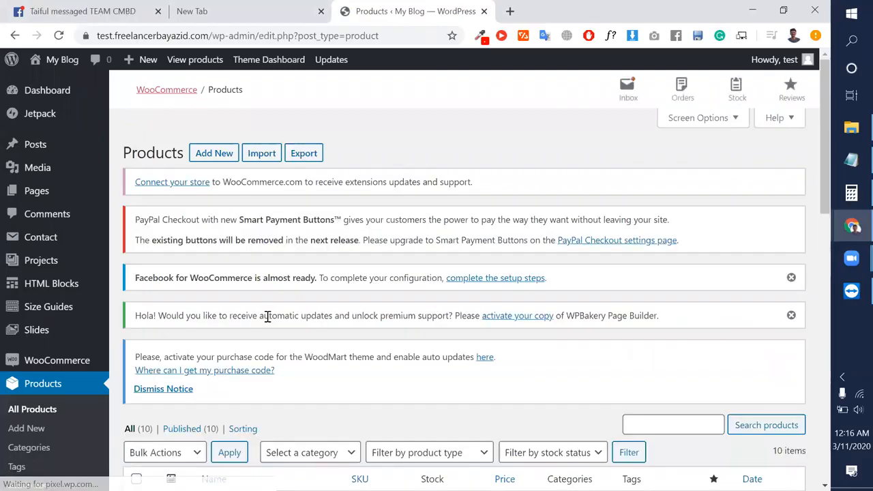
scroll(415, 277, down, 10)
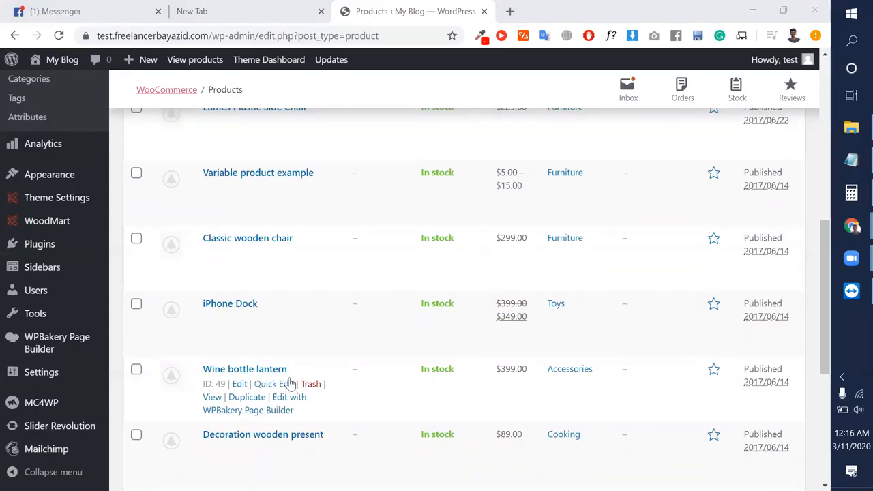
scroll(290, 384, down, 5)
scroll(290, 384, up, 15)
scroll(290, 384, down, 4)
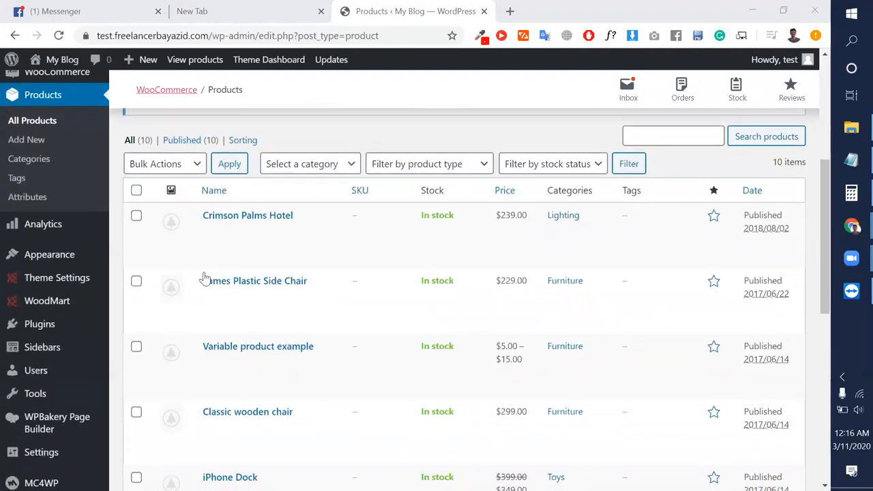
Select every product in the list and examine the bulk actions available for them.
click(138, 193)
click(179, 169)
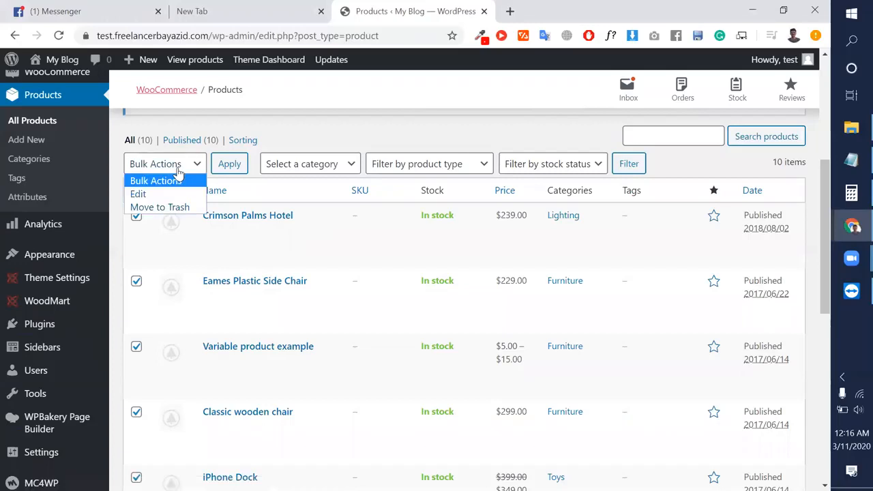
click(314, 132)
scroll(316, 136, up, 4)
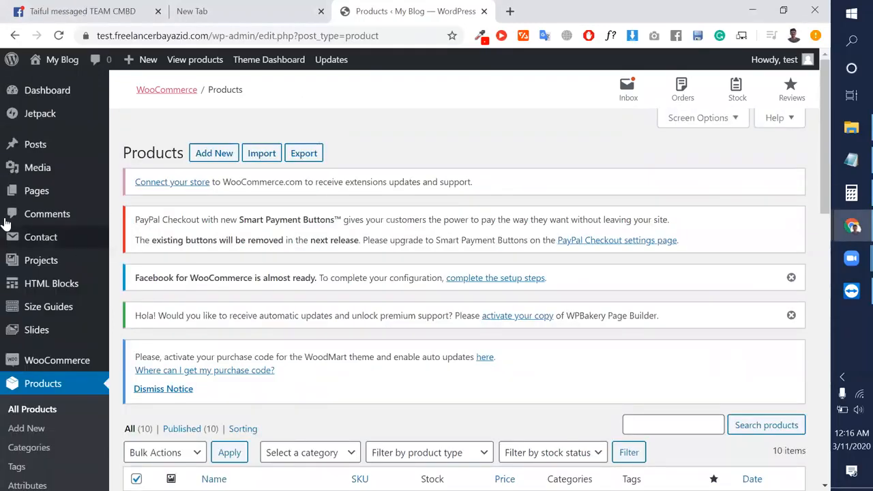
Open the list of all pages and look through the imported demo pages.
mouse_move(93, 200)
click(135, 194)
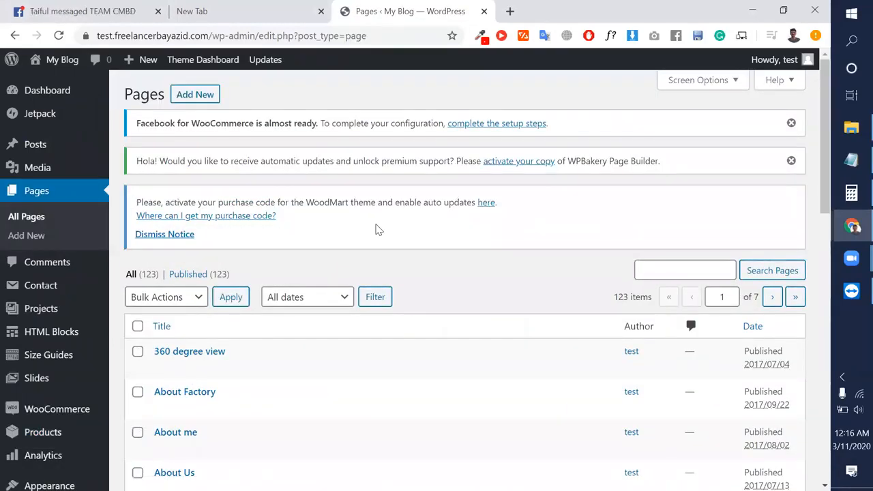
scroll(376, 229, down, 2)
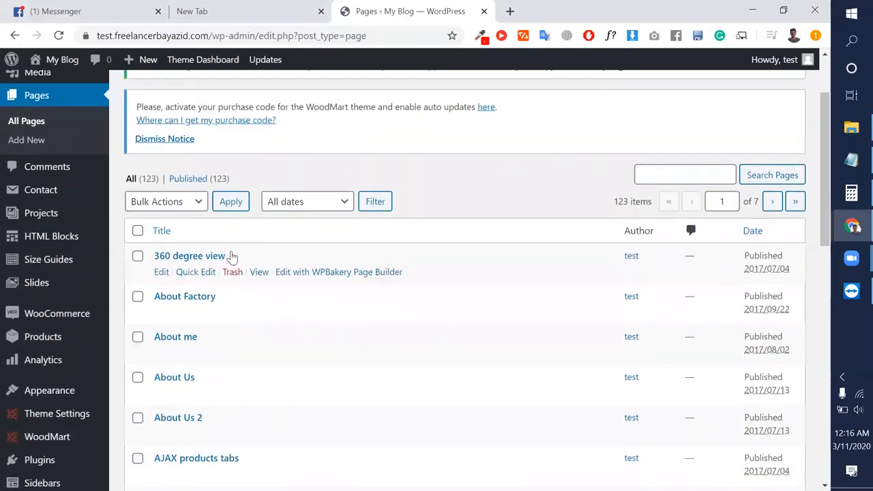
scroll(339, 351, down, 10)
scroll(341, 352, up, 11)
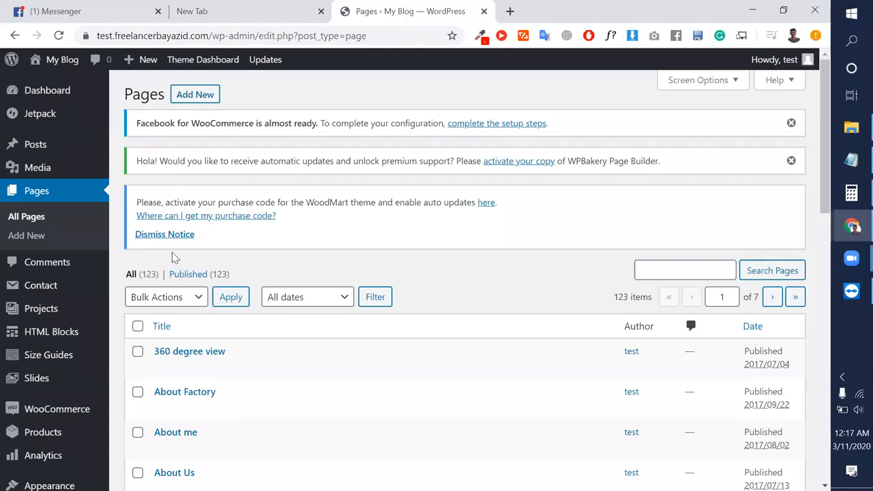
Select all pages in the current list, then exclude the Blog and About Us pages from the selection.
scroll(239, 409, down, 2)
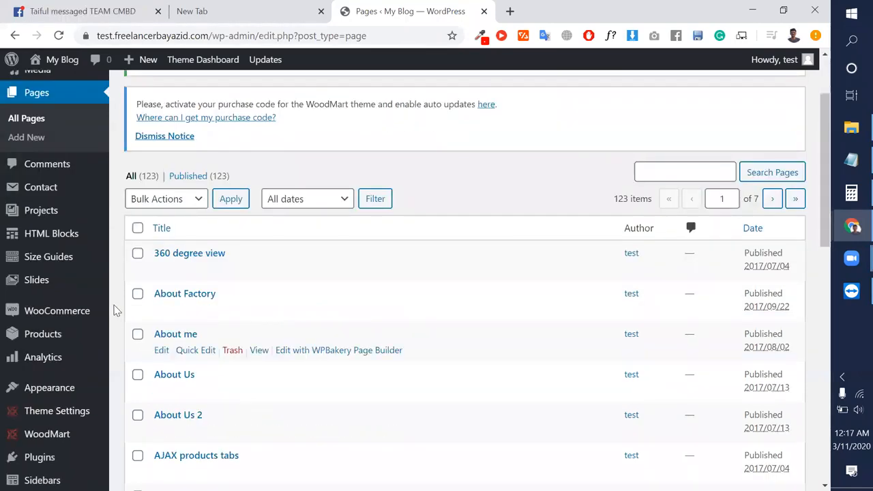
scroll(166, 332, down, 2)
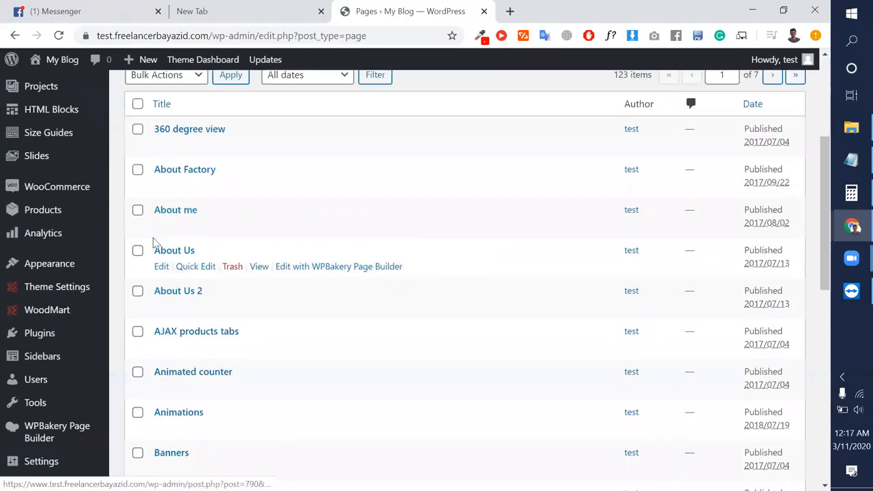
click(138, 104)
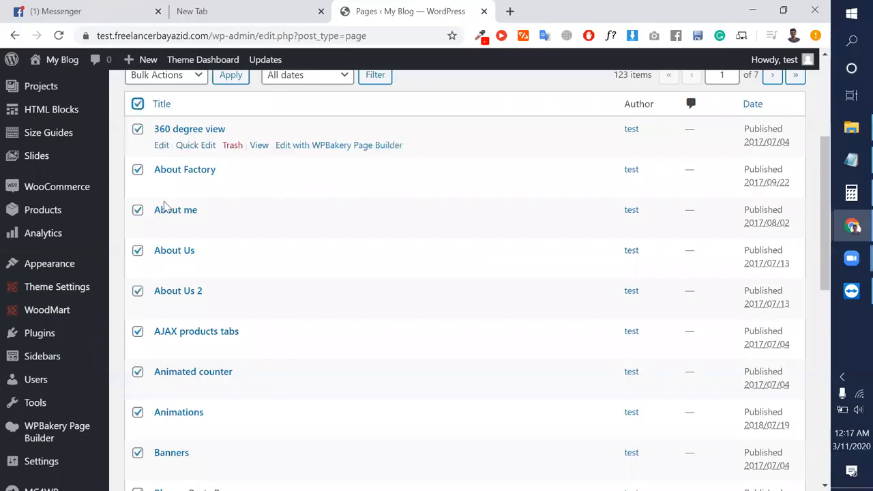
scroll(164, 251, down, 3)
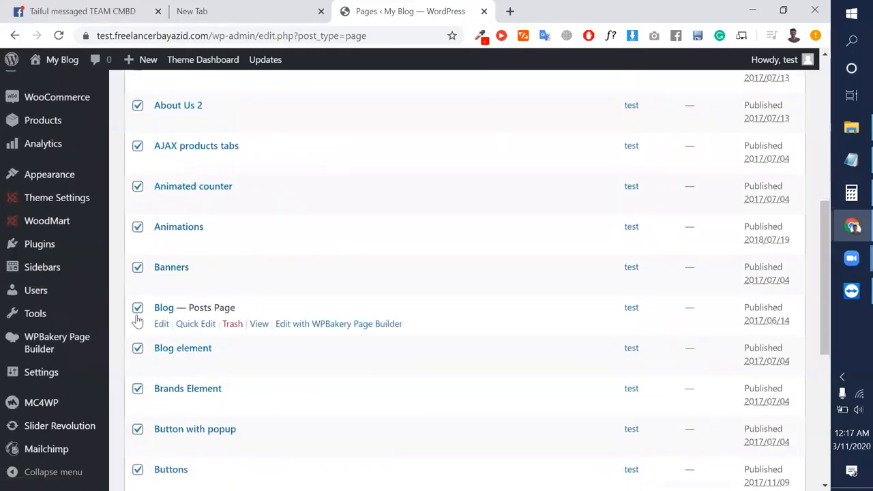
click(138, 308)
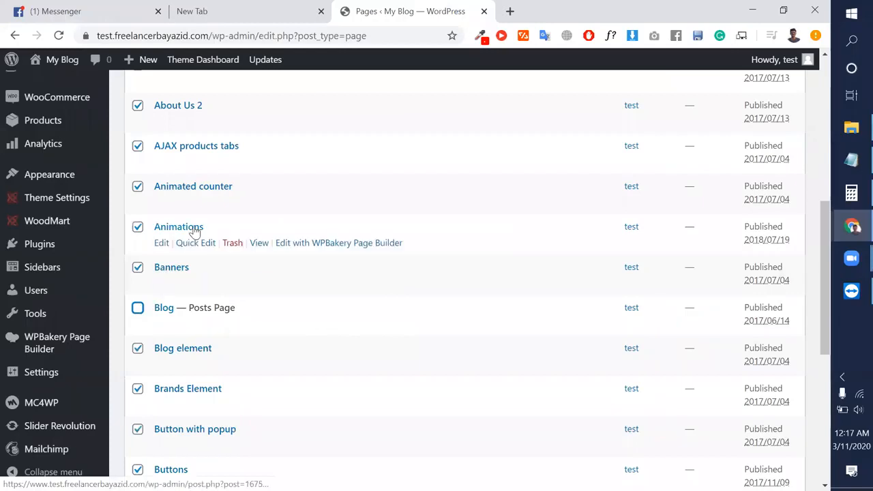
scroll(195, 230, up, 2)
click(138, 183)
Exclude the Cart and Checkout pages from the selection.
scroll(227, 232, down, 3)
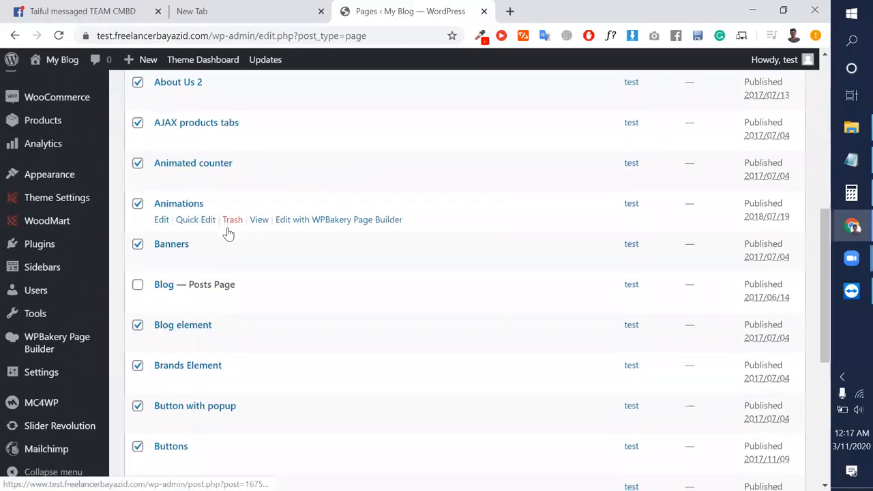
scroll(235, 334, down, 3)
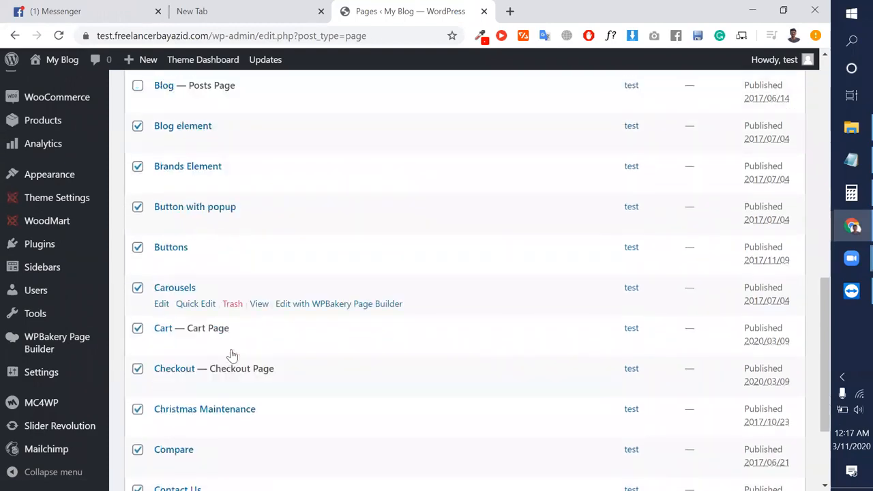
scroll(136, 318, up, 3)
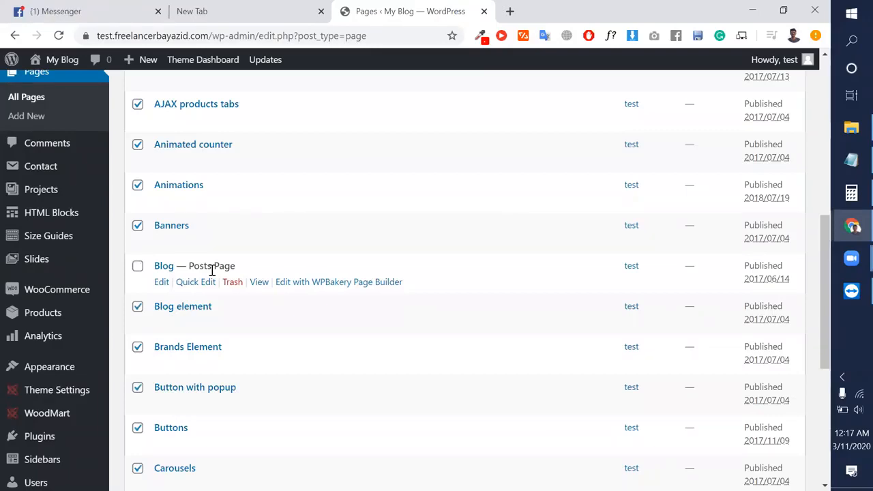
scroll(238, 366, down, 1)
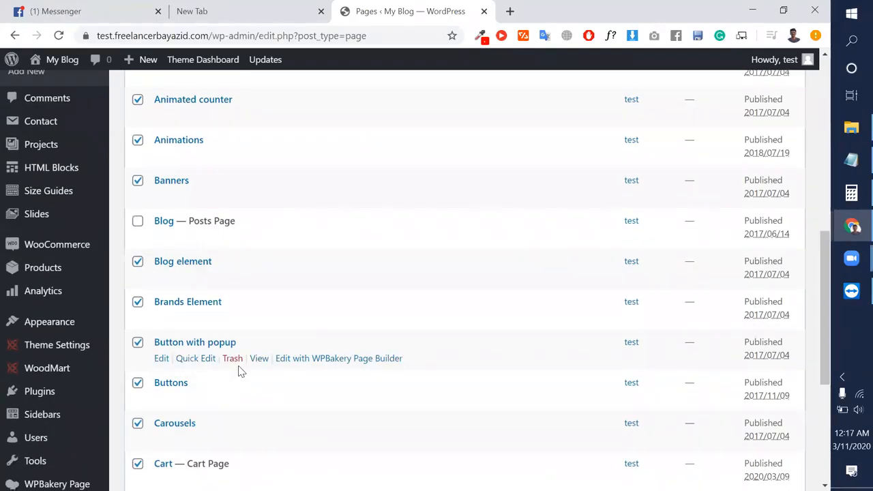
scroll(239, 368, down, 1)
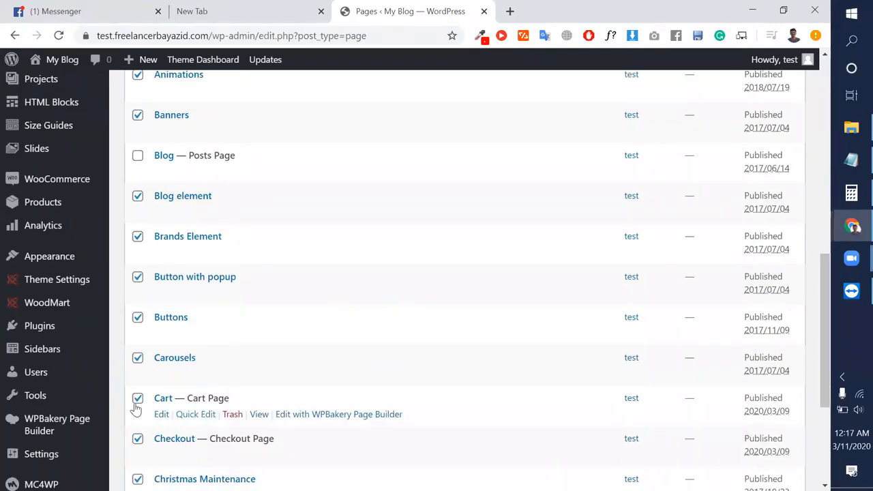
click(138, 440)
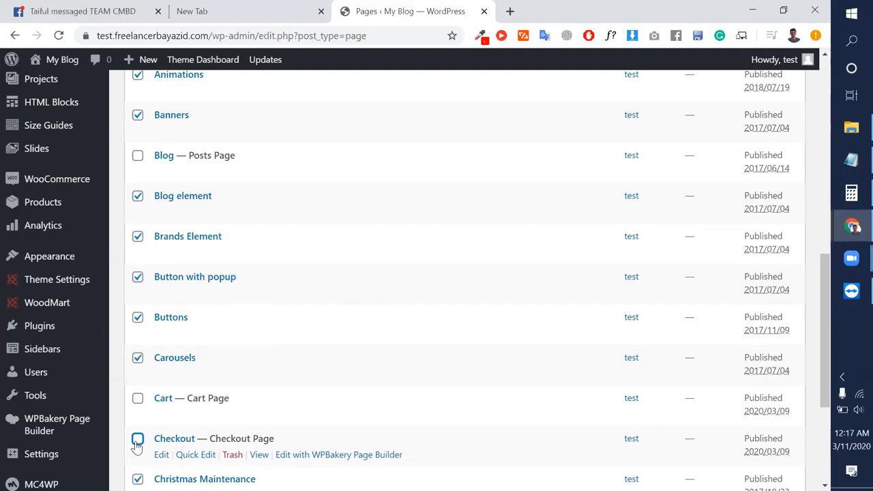
Exclude the Contact Us page and move the remaining selected pages to the Trash in bulk.
scroll(137, 445, down, 1)
scroll(214, 445, down, 2)
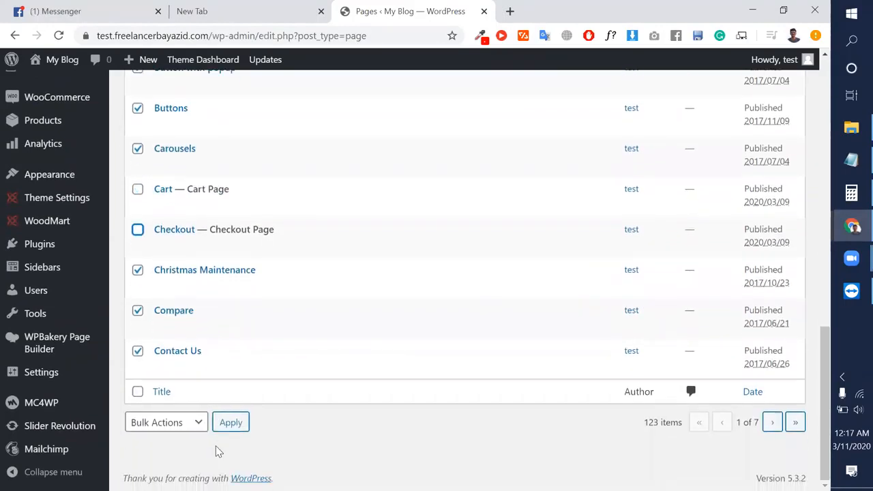
click(138, 351)
click(179, 424)
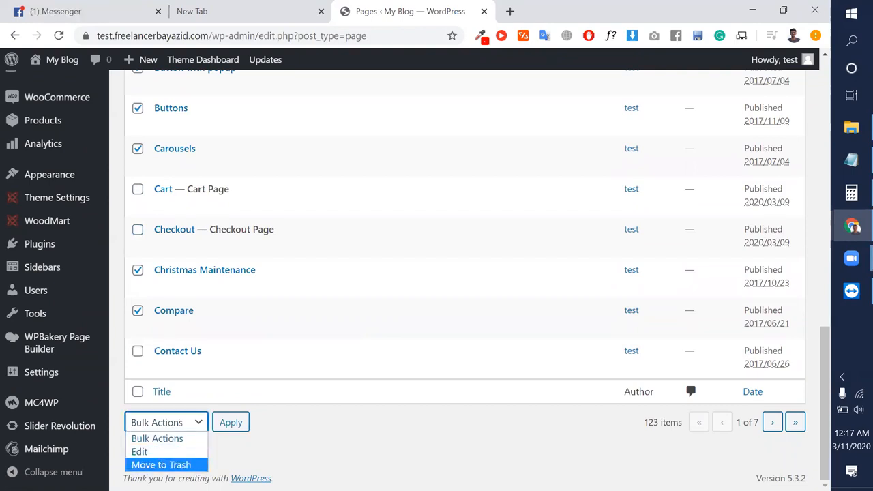
click(162, 464)
click(232, 424)
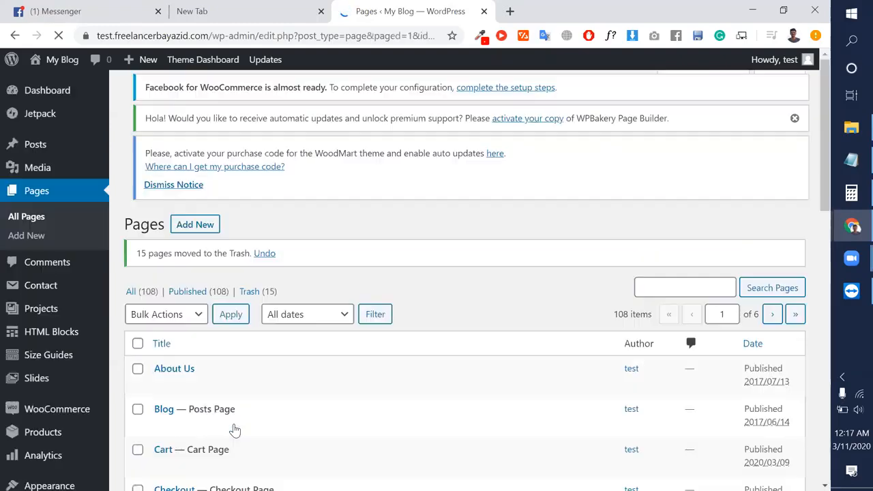
Select all pages on the first page of the refreshed page list.
scroll(234, 429, down, 6)
scroll(234, 429, up, 4)
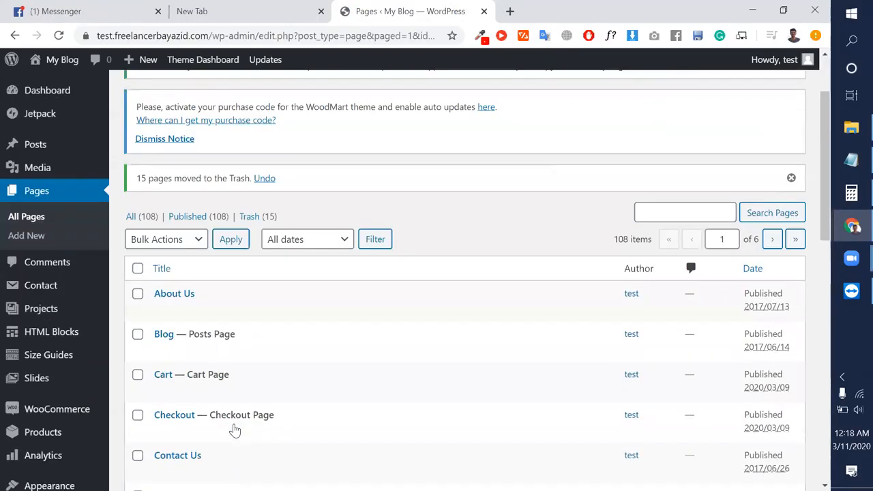
scroll(234, 430, up, 1)
click(137, 311)
scroll(216, 356, down, 3)
scroll(217, 356, down, 1)
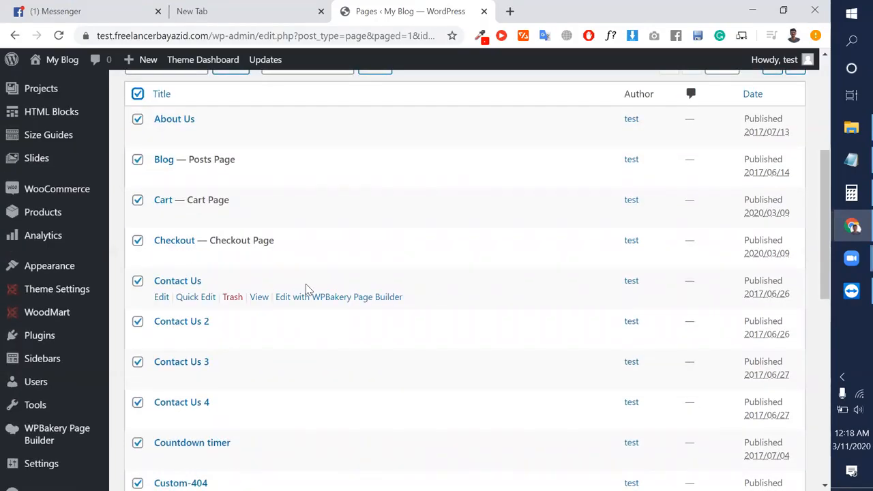
Exclude the About Us, Blog, Cart, Checkout and Contact Us pages from the new selection.
scroll(306, 290, up, 5)
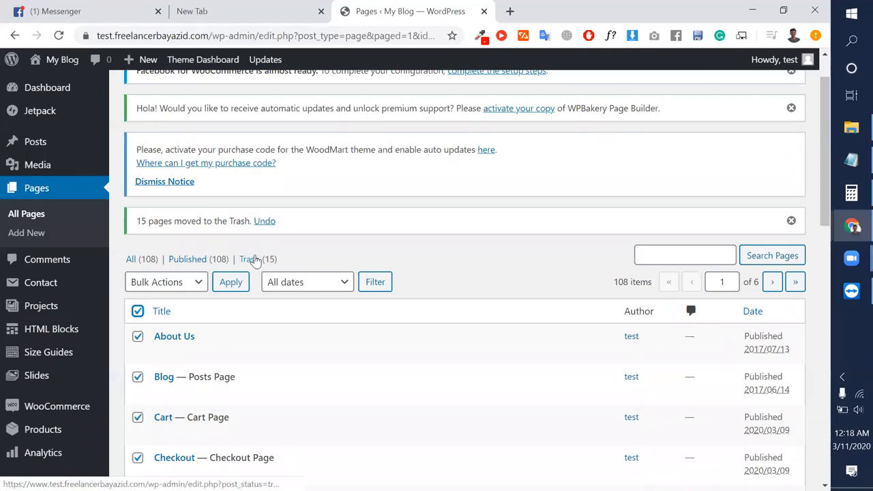
scroll(201, 255, up, 1)
scroll(253, 259, down, 10)
scroll(168, 256, up, 5)
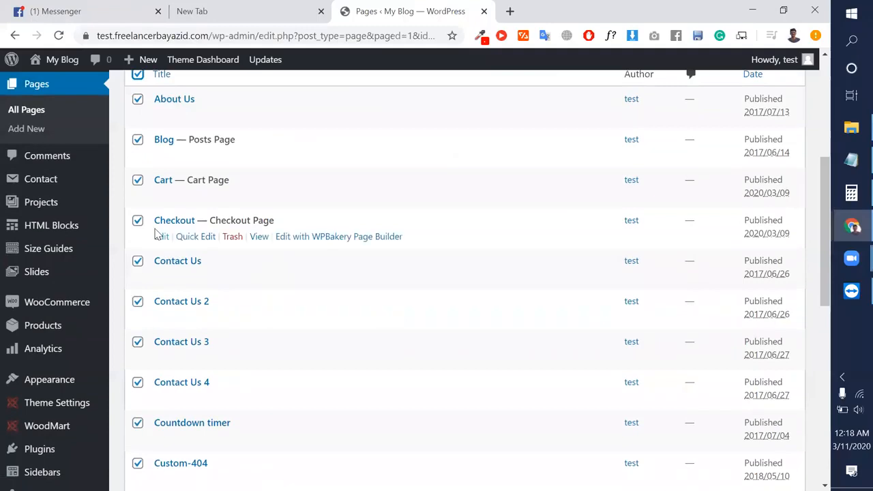
scroll(168, 256, up, 2)
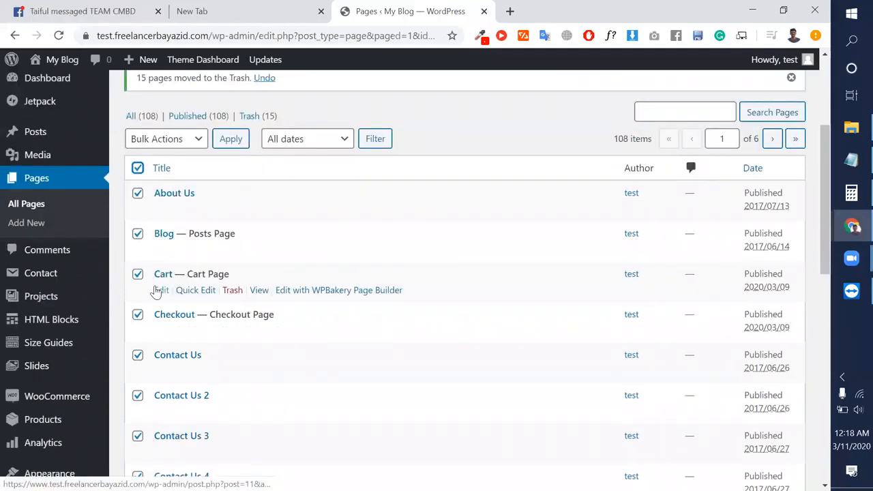
scroll(155, 292, down, 1)
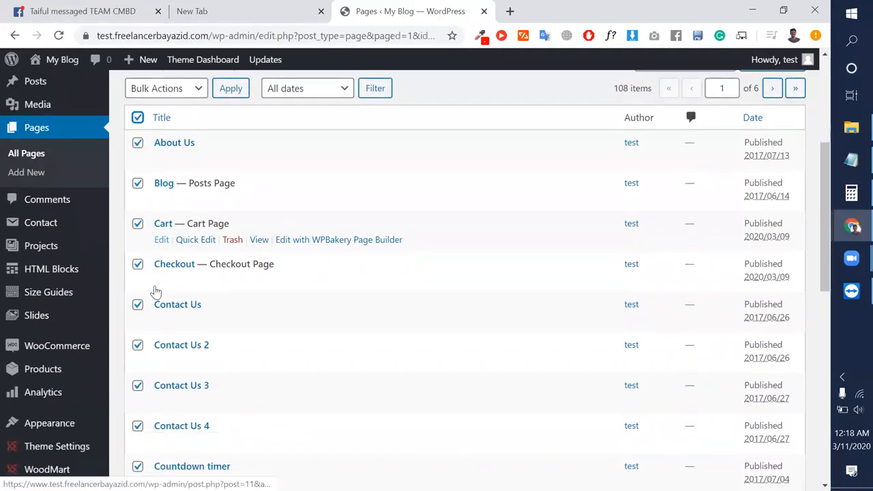
click(138, 143)
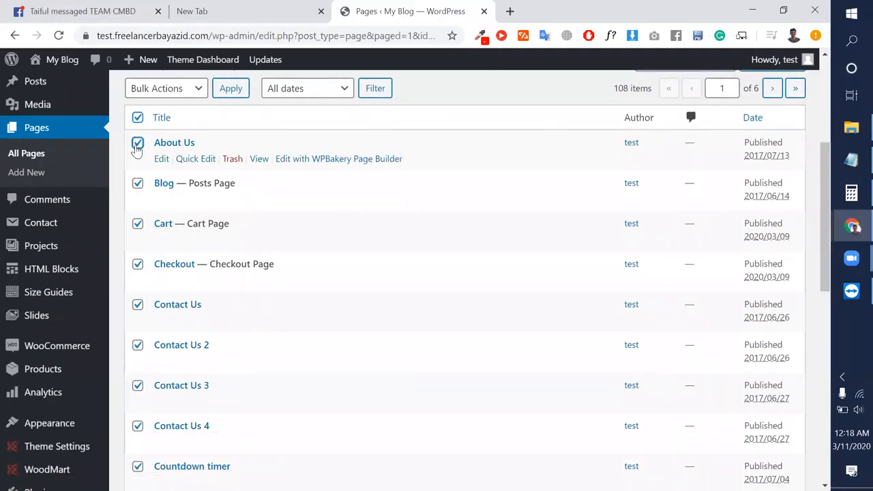
click(138, 184)
click(138, 224)
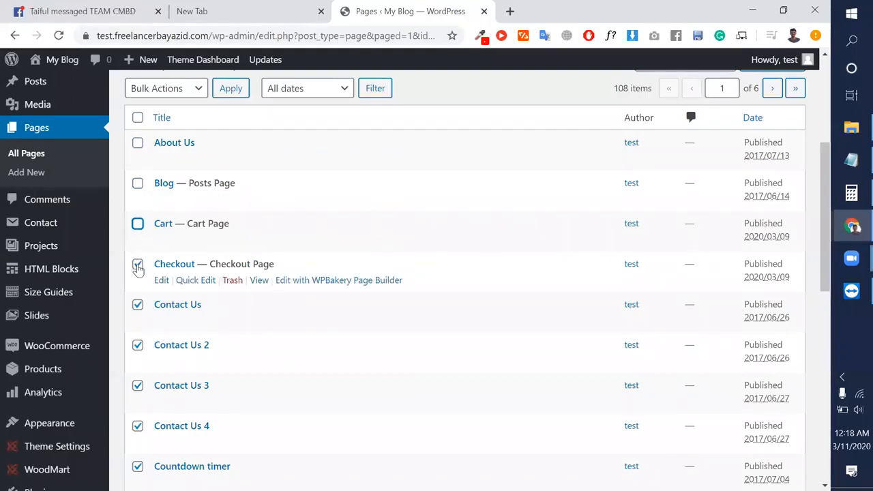
click(138, 264)
click(138, 305)
Exclude the FAQs page from the selection, leaving FAQs 2 selected.
scroll(146, 347, down, 4)
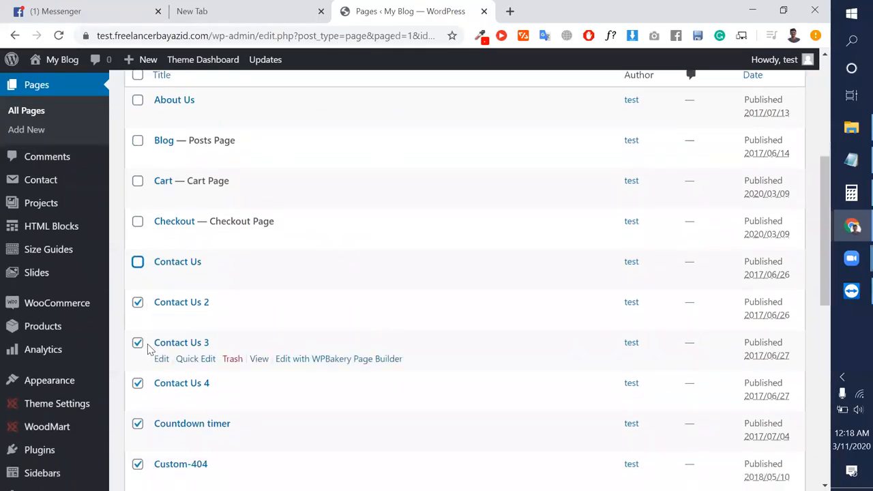
scroll(147, 348, down, 1)
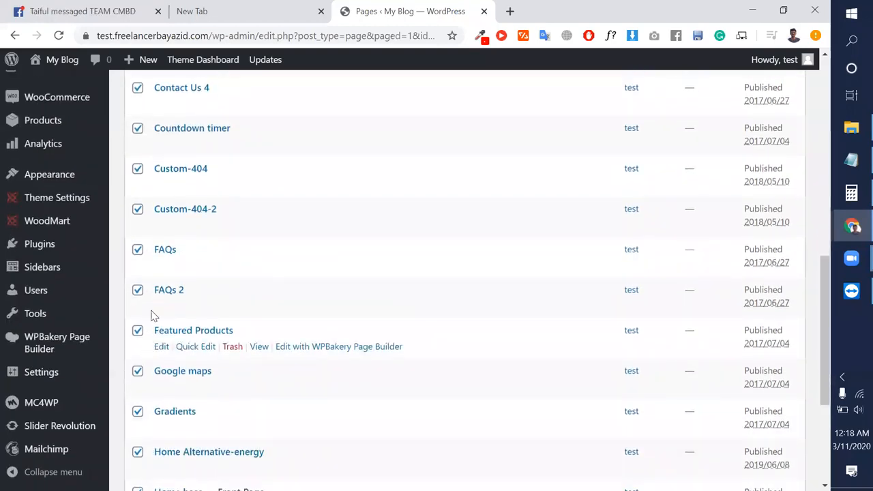
click(138, 250)
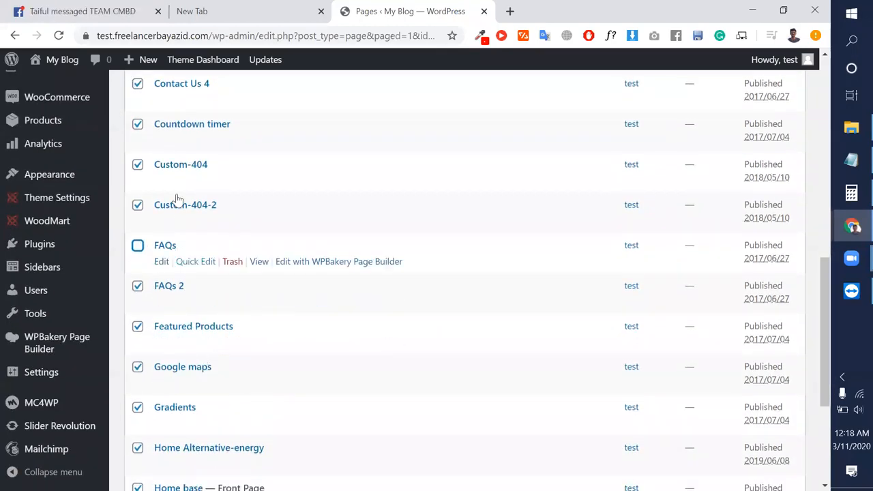
scroll(188, 176, up, 6)
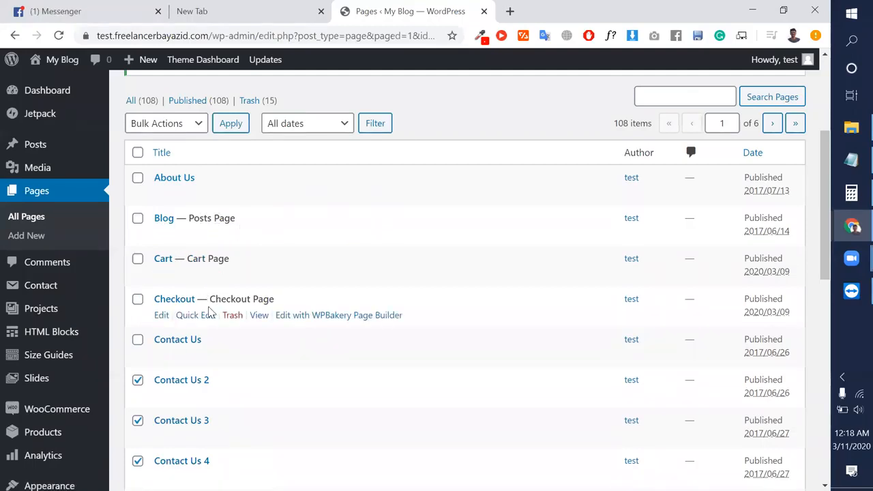
Exclude the Custom-404 page from the selection, leaving Custom-404-2 selected.
scroll(205, 307, down, 1)
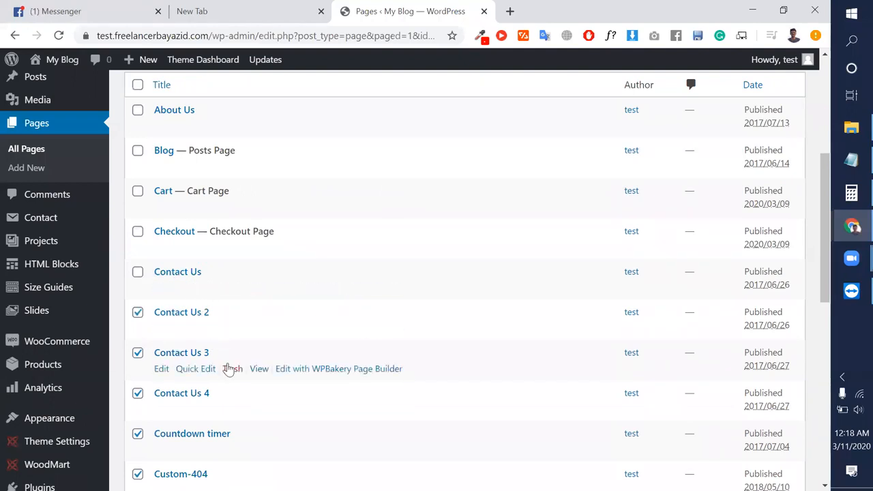
scroll(229, 369, down, 1)
scroll(232, 374, down, 1)
scroll(225, 362, down, 1)
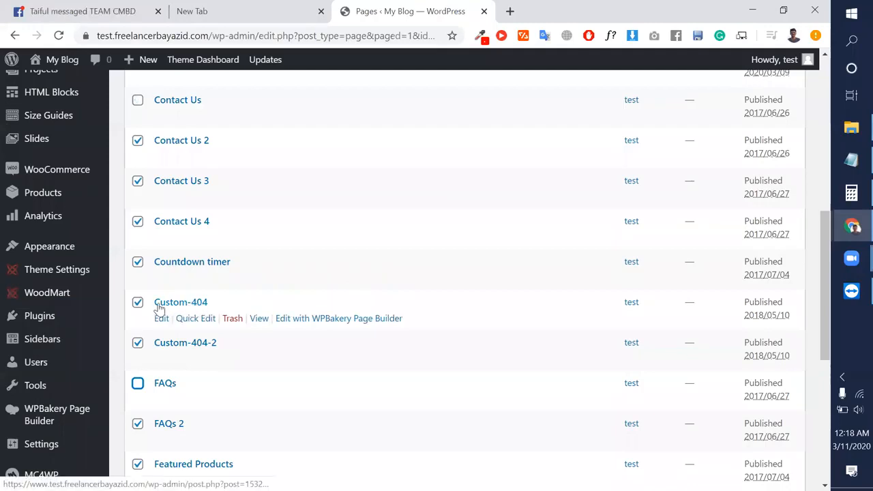
click(138, 304)
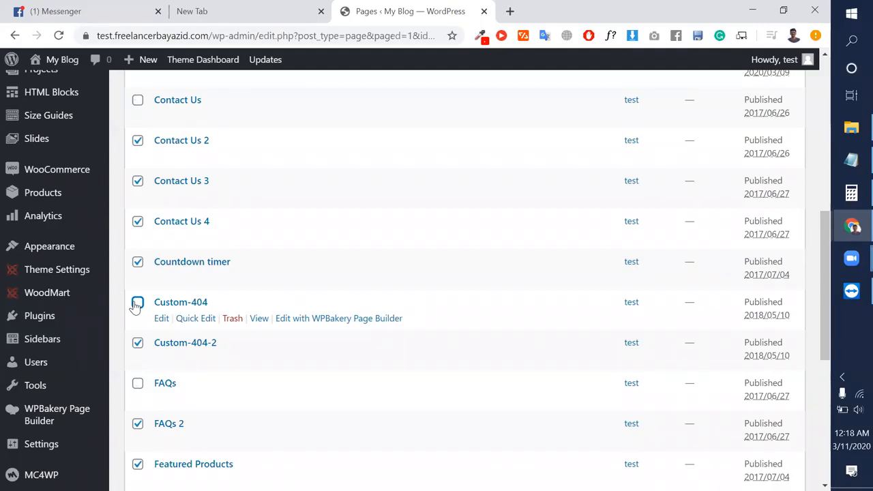
View the Custom-404 page in a separate browser tab and examine its main heading.
right_click(258, 319)
click(348, 115)
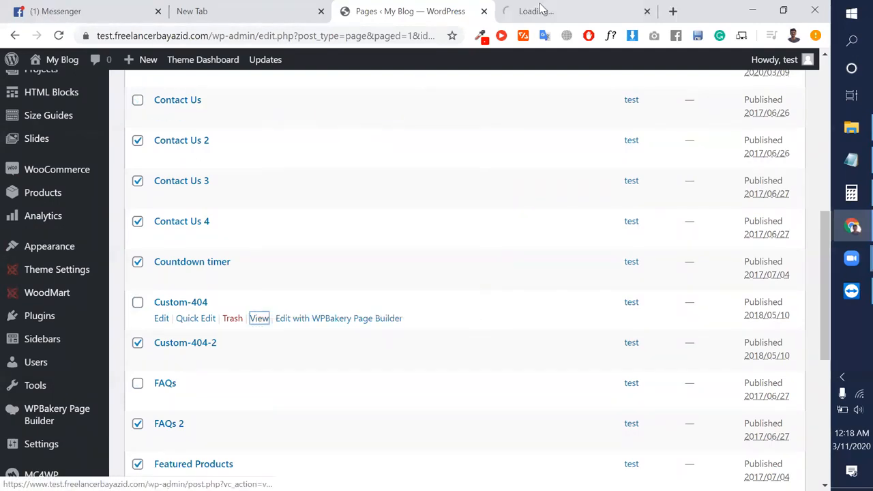
click(543, 8)
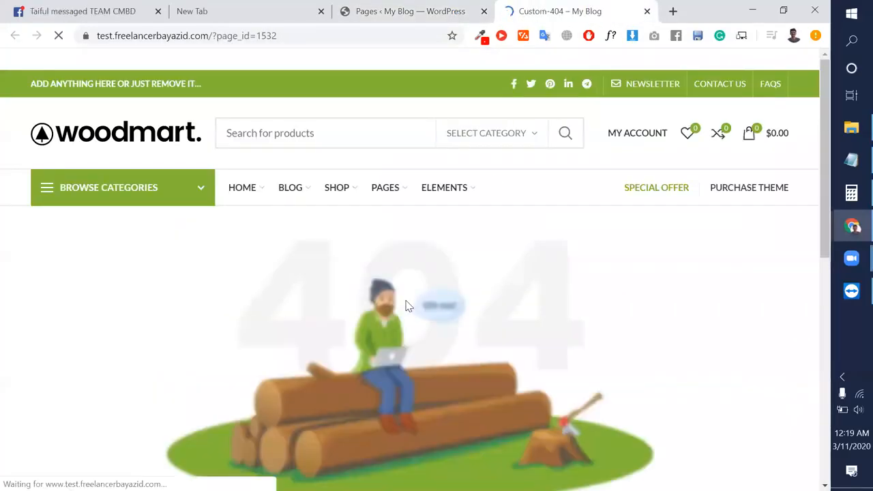
scroll(406, 307, down, 2)
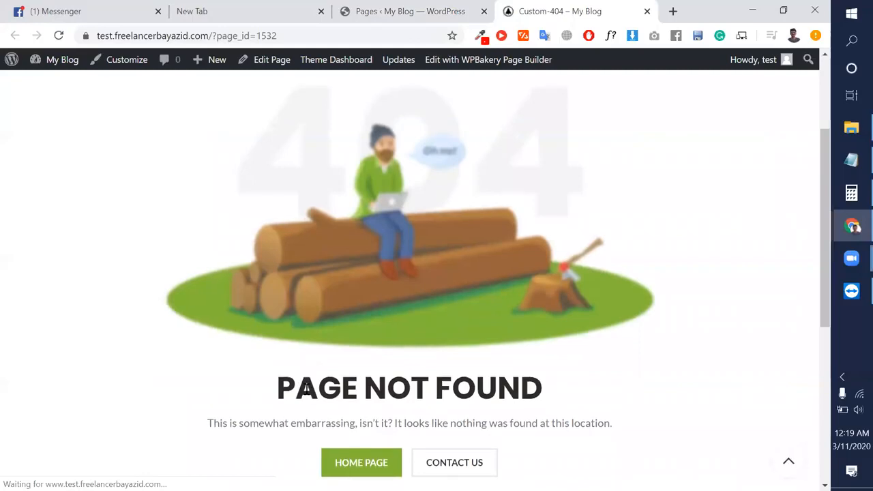
scroll(425, 392, down, 2)
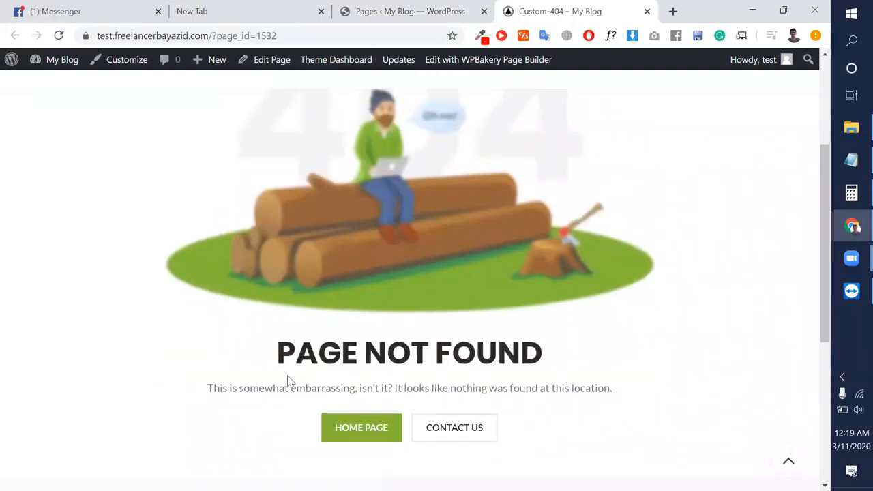
triple_click(318, 353)
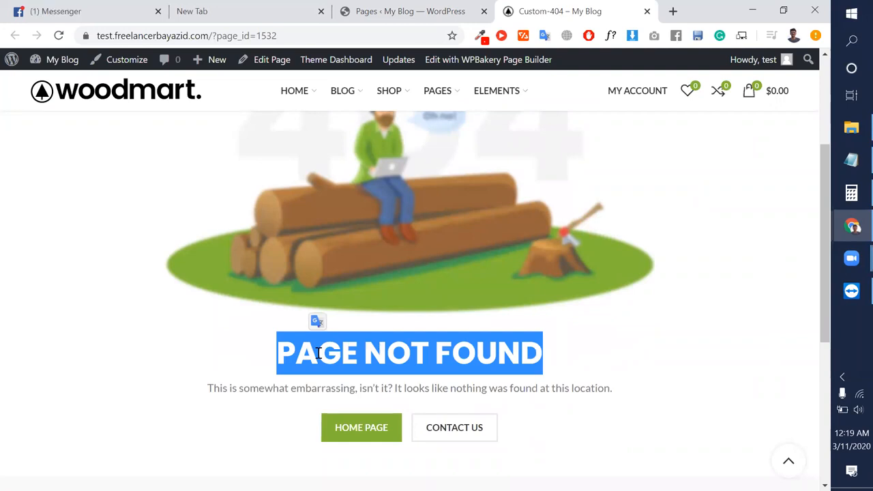
Return to the page list and exclude the Home base front page from the selection.
click(409, 11)
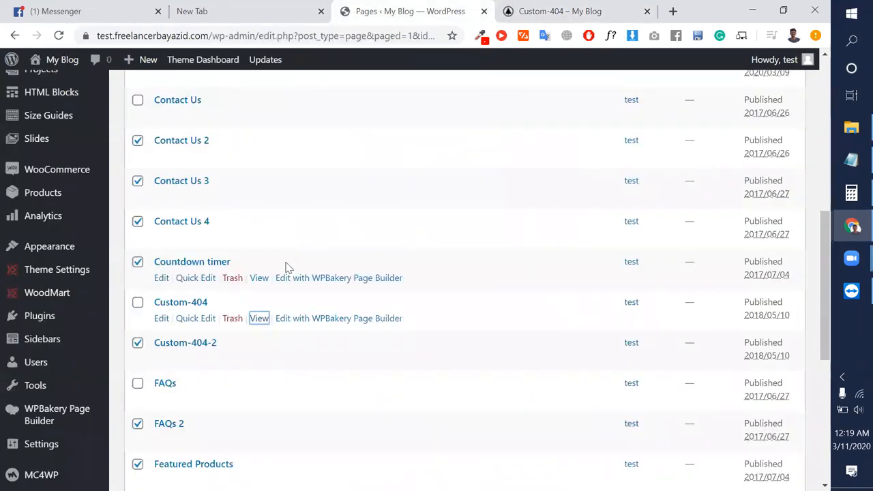
scroll(195, 286, down, 1)
scroll(249, 296, down, 1)
scroll(218, 297, down, 1)
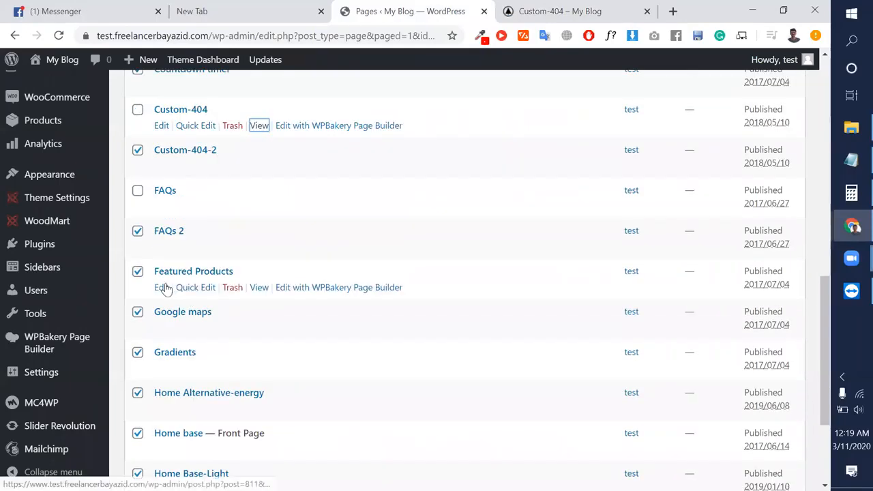
scroll(167, 280, down, 2)
scroll(176, 240, down, 1)
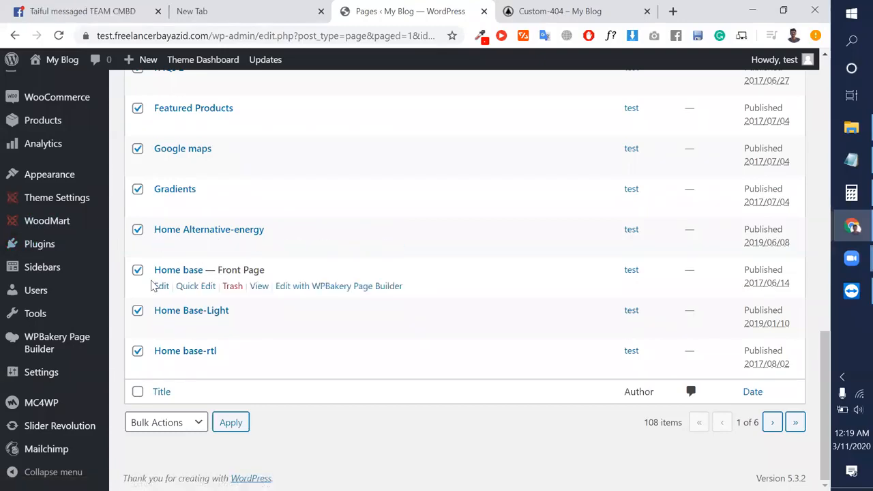
double_click(229, 271)
click(244, 270)
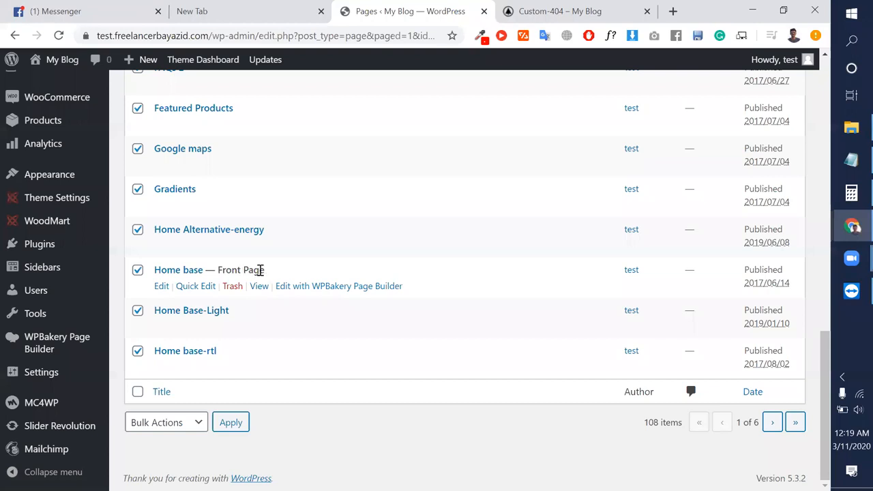
drag(264, 271, 218, 271)
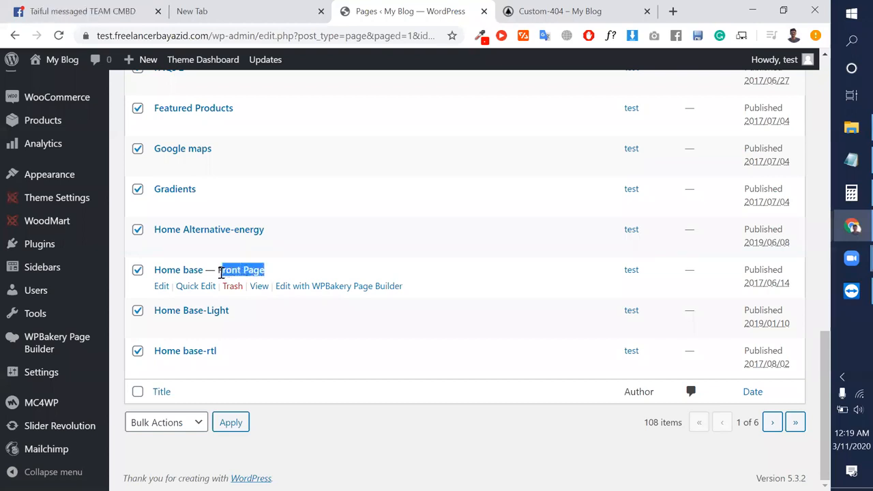
click(138, 272)
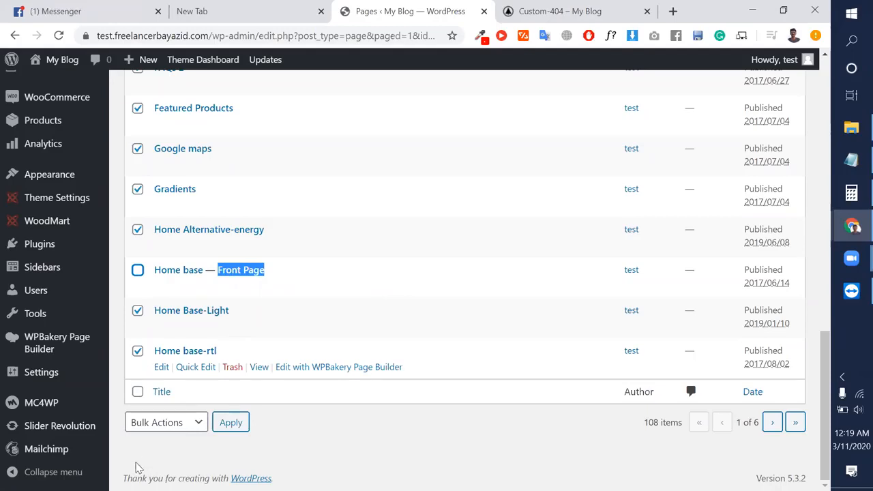
Move the remaining selected pages to the Trash in bulk.
click(161, 428)
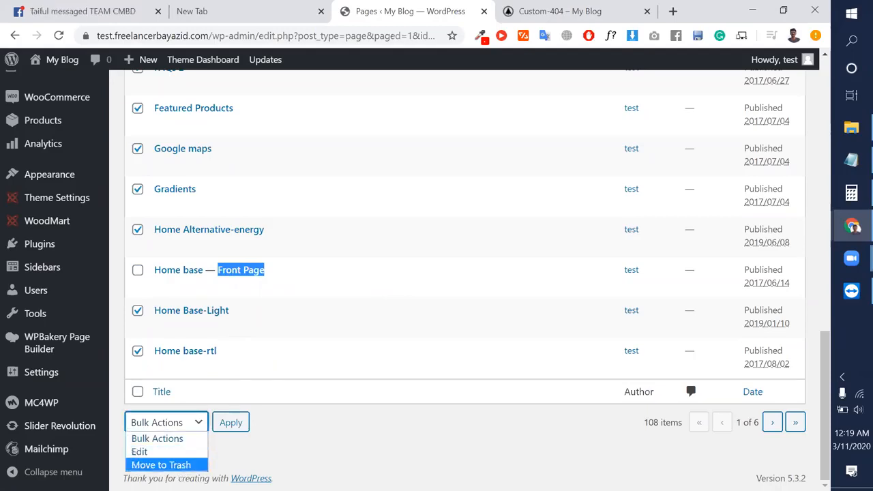
click(176, 465)
click(231, 429)
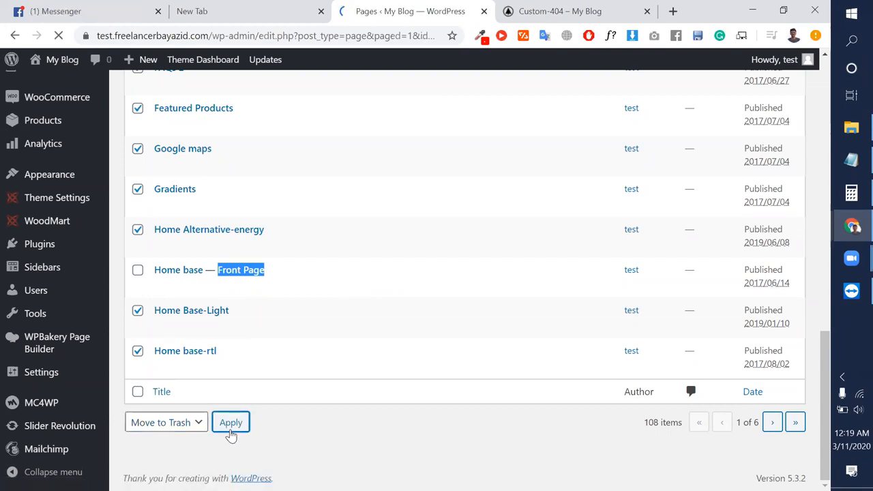
Review the refreshed page list to see which pages were kept and which home page variants remain.
scroll(299, 359, down, 11)
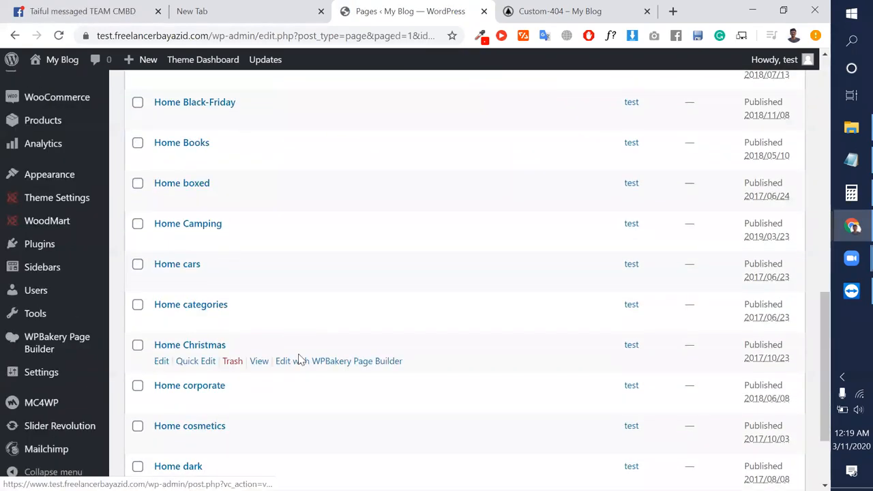
scroll(298, 359, up, 12)
scroll(298, 359, down, 7)
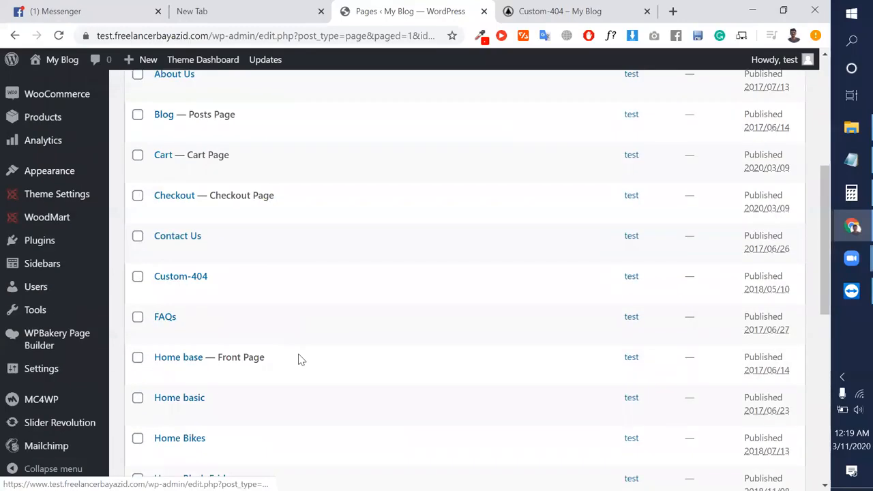
scroll(301, 360, up, 3)
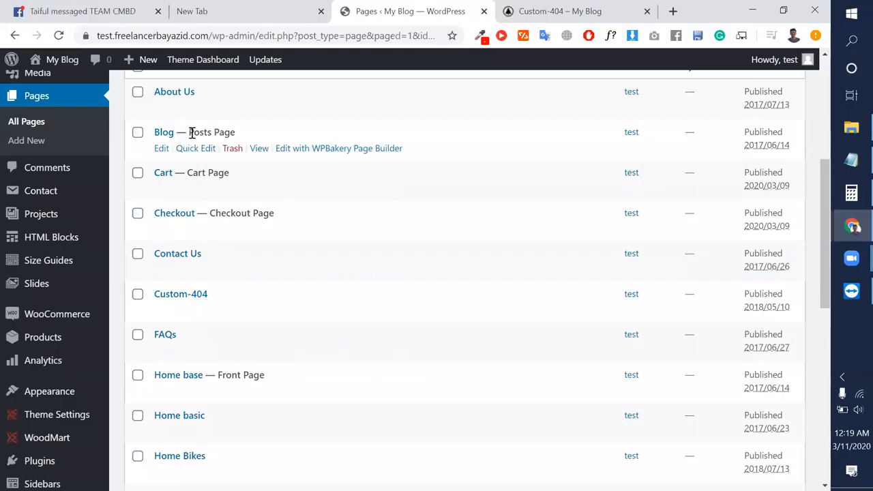
scroll(191, 132, up, 3)
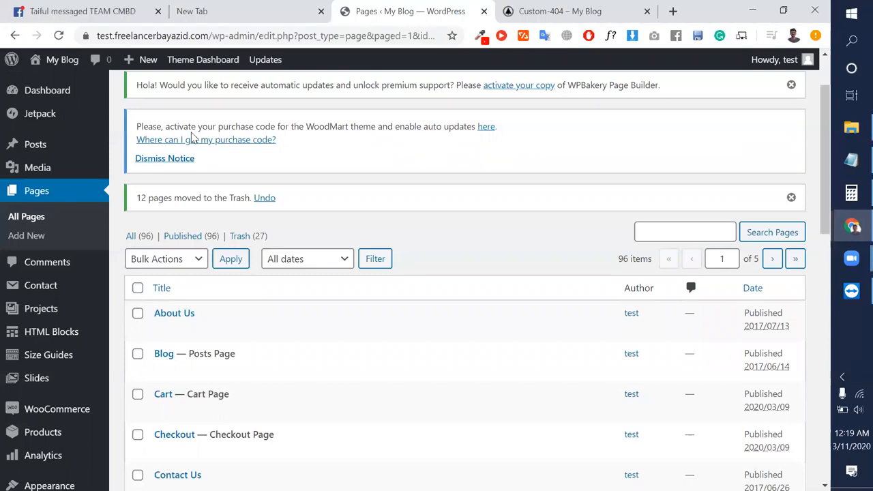
mouse_move(108, 159)
scroll(209, 294, down, 2)
scroll(199, 366, down, 1)
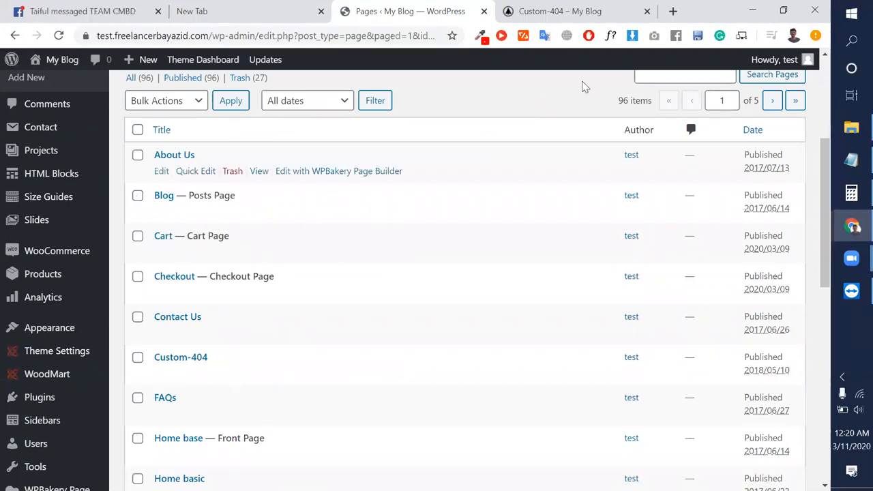
Switch to the open Notepad note and clear all its existing text.
click(672, 9)
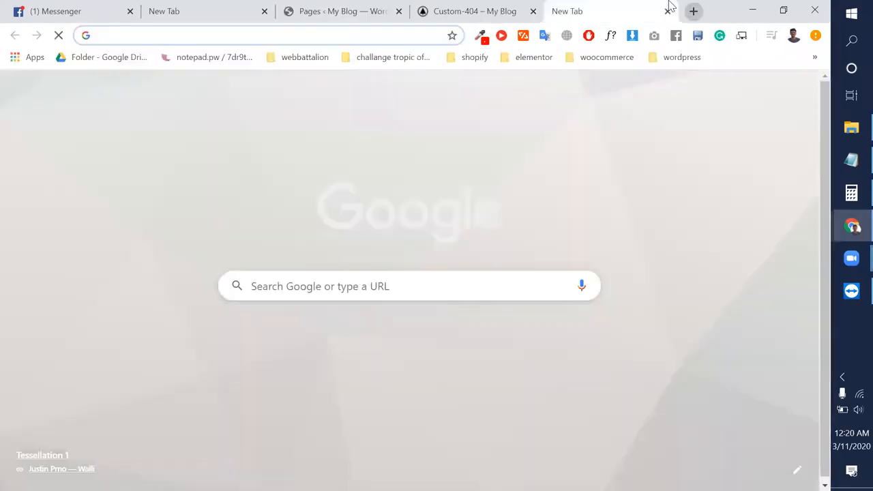
click(851, 158)
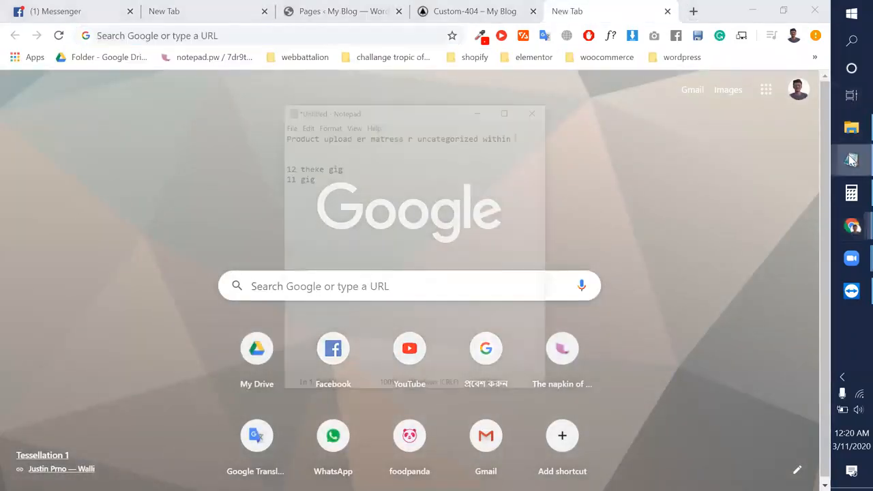
key(ctrl+a)
key(BackSpace)
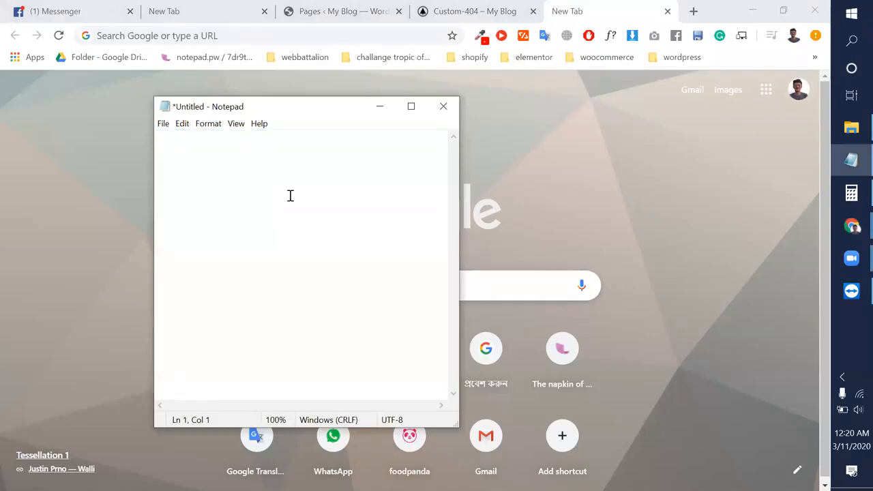
Write the note line "must be, cart, checkout," to list the pages that have to be kept.
text(must be)
key(Return)
key(Return)
key(BackSpace)
text(, )
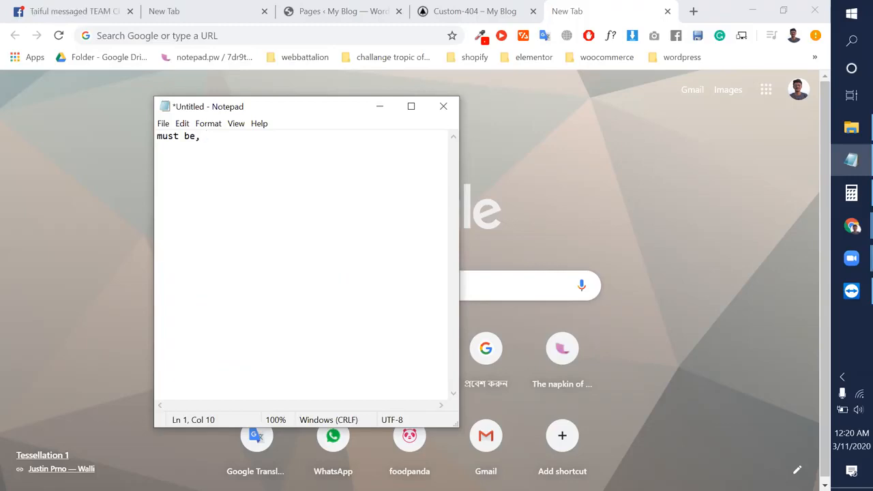
text(cart)
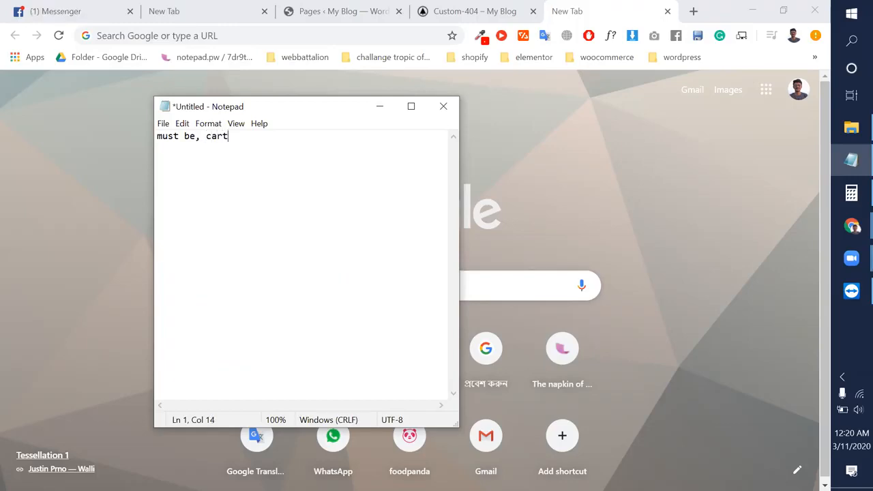
key(BackSpace)
text(, checkout)
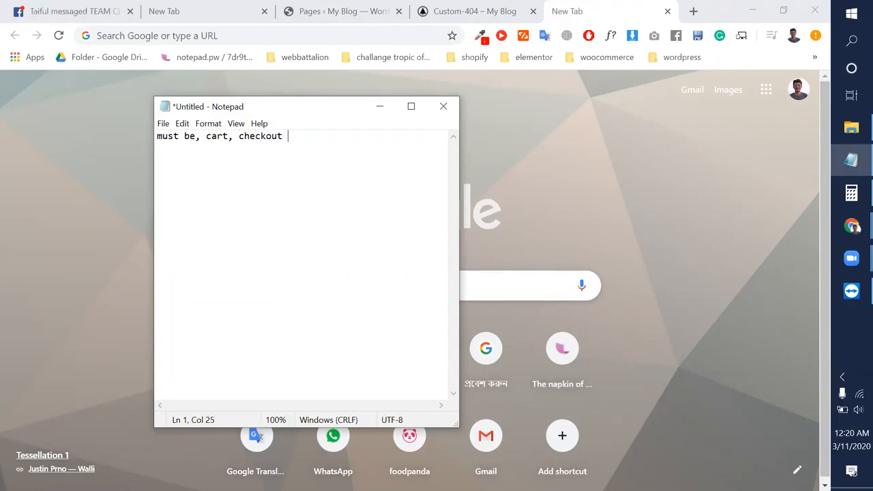
key(BackSpace)
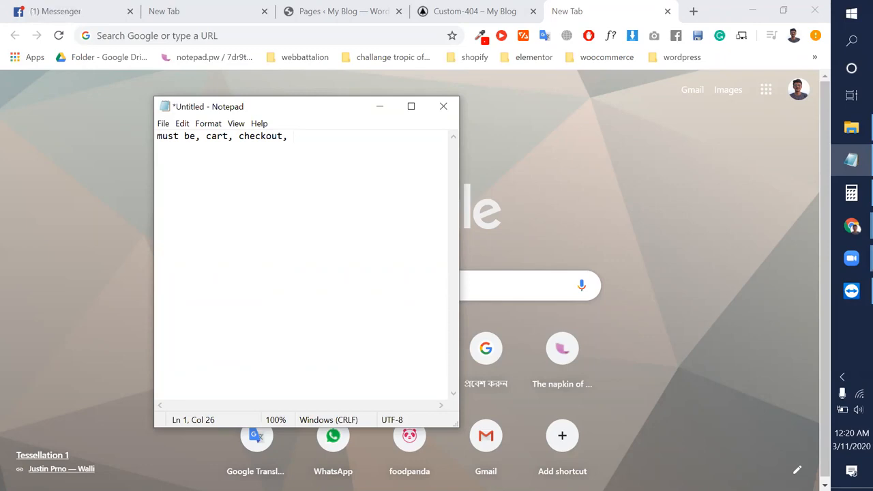
Highlight the cart and checkout entries in the note and check the Cart page in the WordPress page list.
drag(289, 135, 204, 136)
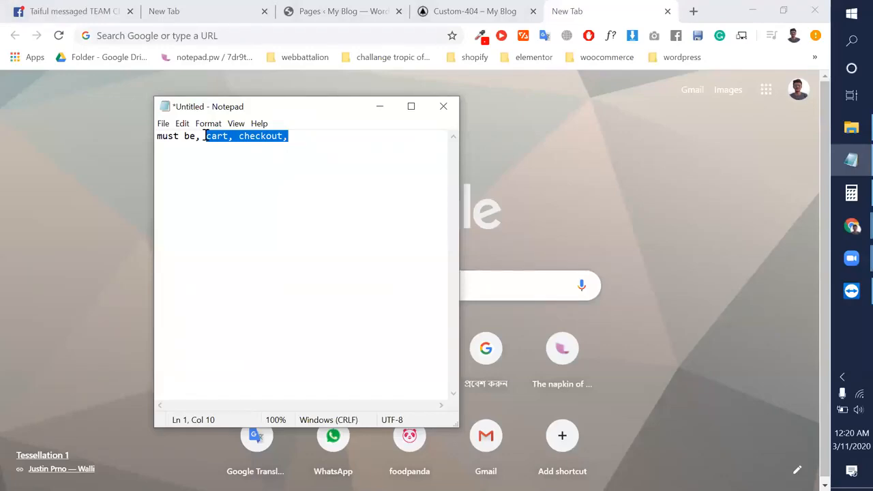
click(345, 11)
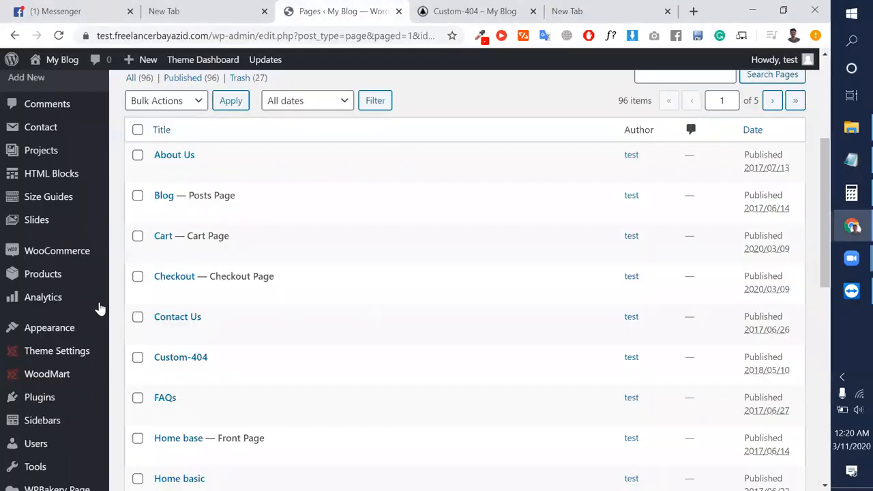
triple_click(178, 237)
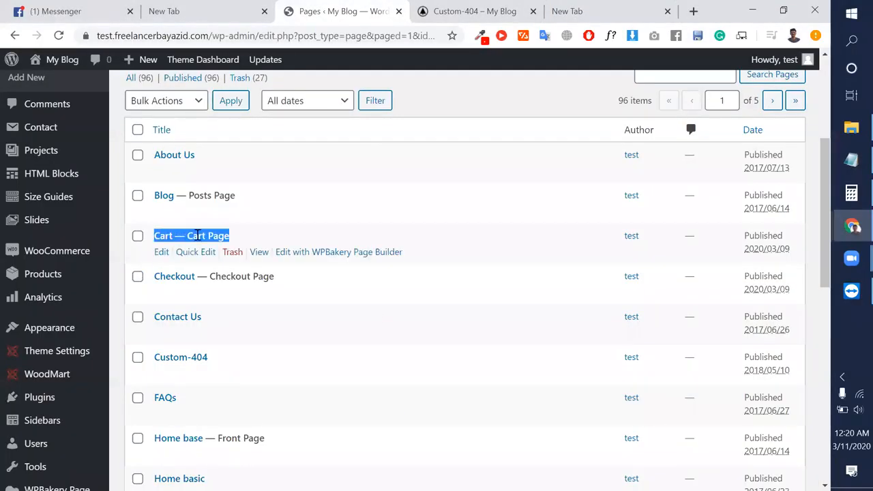
Switch back to the Notepad note, add "my account" after checkout on the first line, and start a new paragraph below.
click(504, 9)
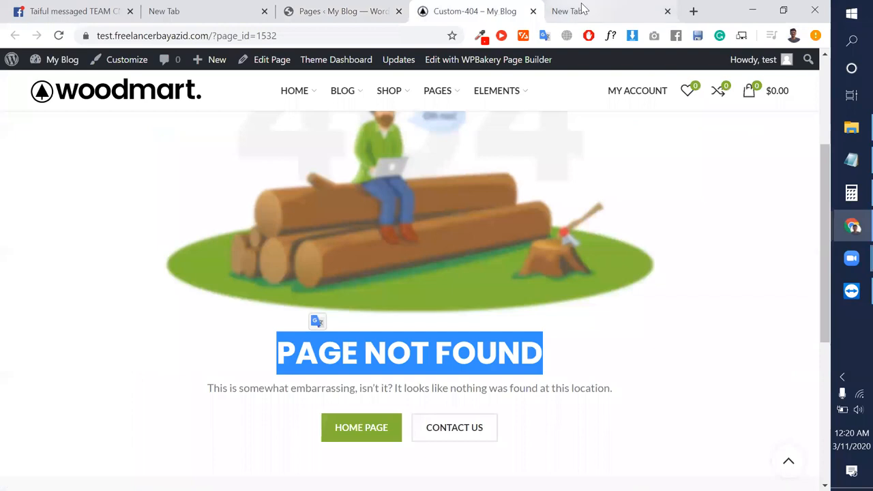
click(580, 8)
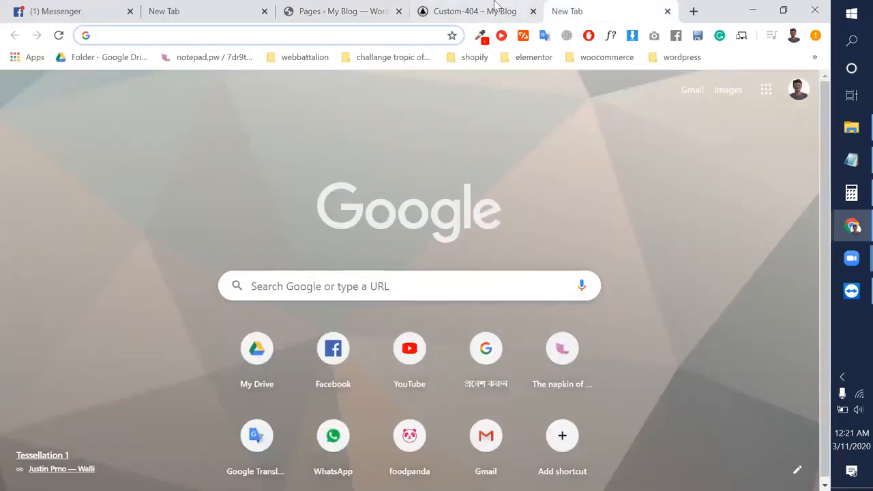
click(852, 161)
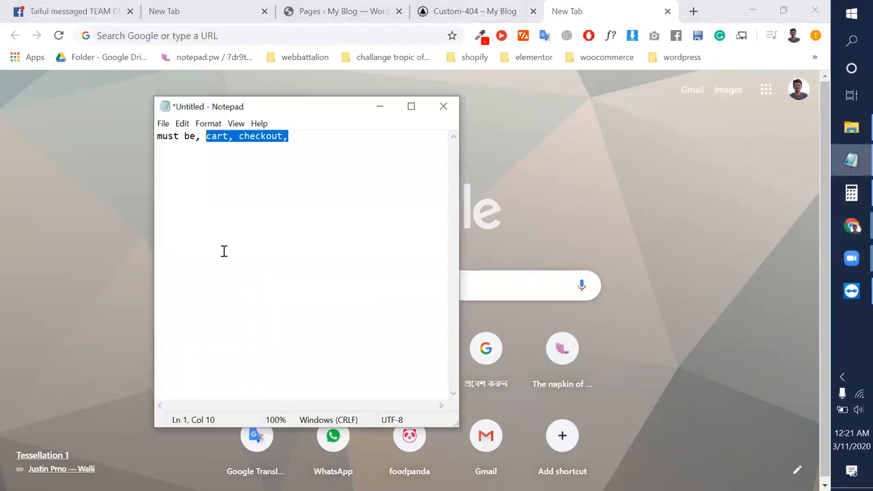
click(297, 136)
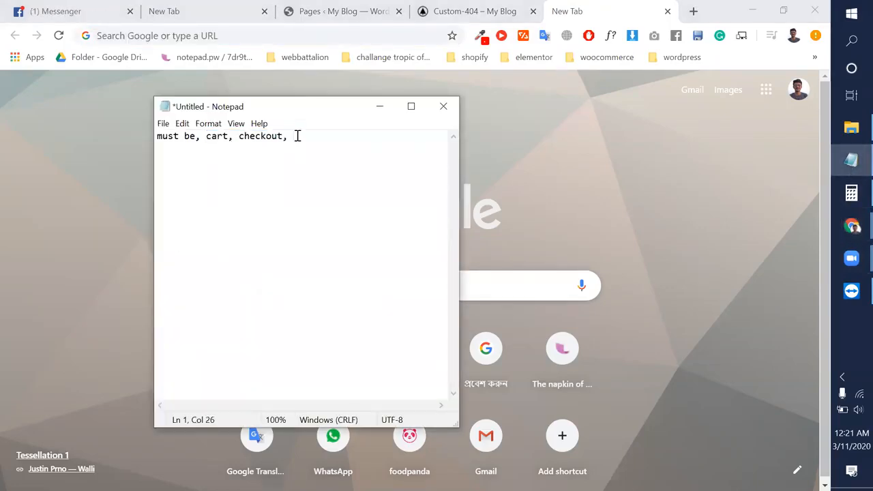
text(my)
text( accoute)
key(BackSpace)
key(BackSpace)
key(BackSpace)
text(nt)
key(Return)
key(Return)
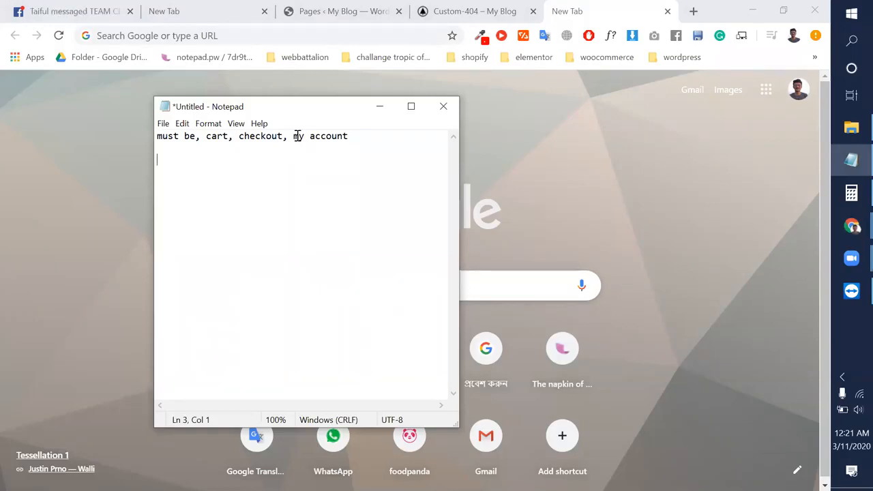
Write "home, blog," on the note's third line as further pages to keep.
text(home,)
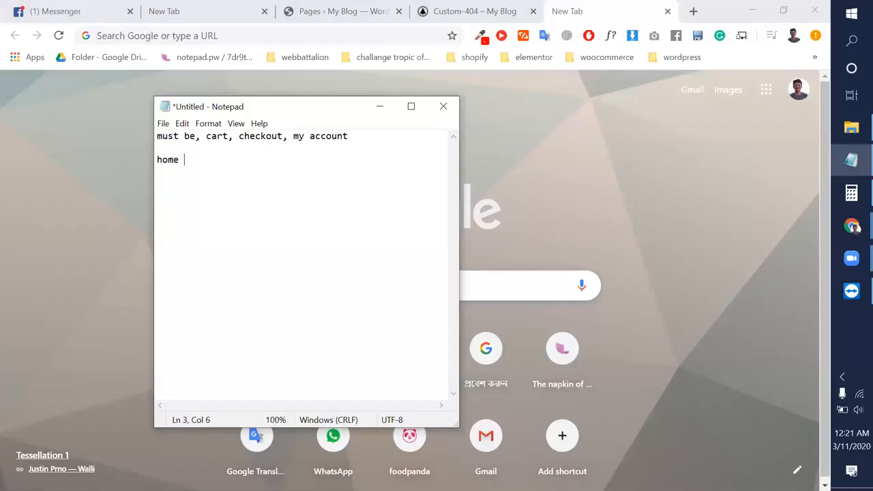
key(BackSpace)
text(, blog)
key(BackSpace)
key(BackSpace)
key(BackSpace)
key(BackSpace)
click(374, 134)
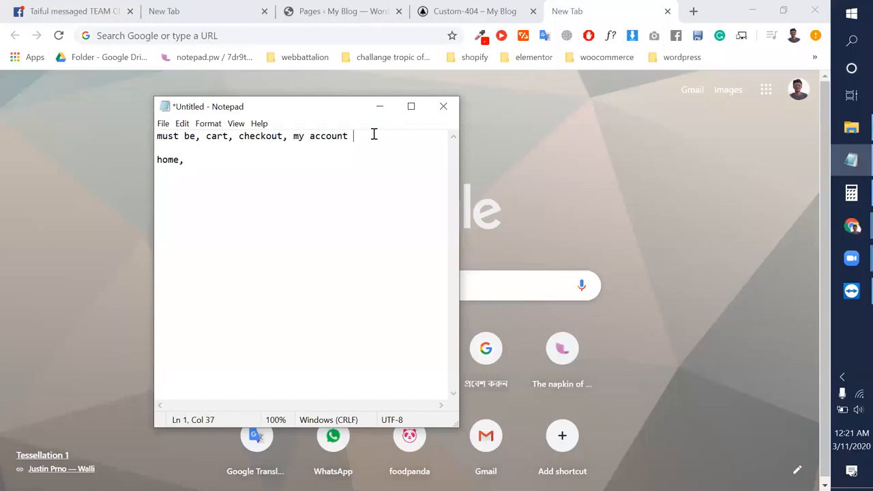
click(213, 161)
text(blgo)
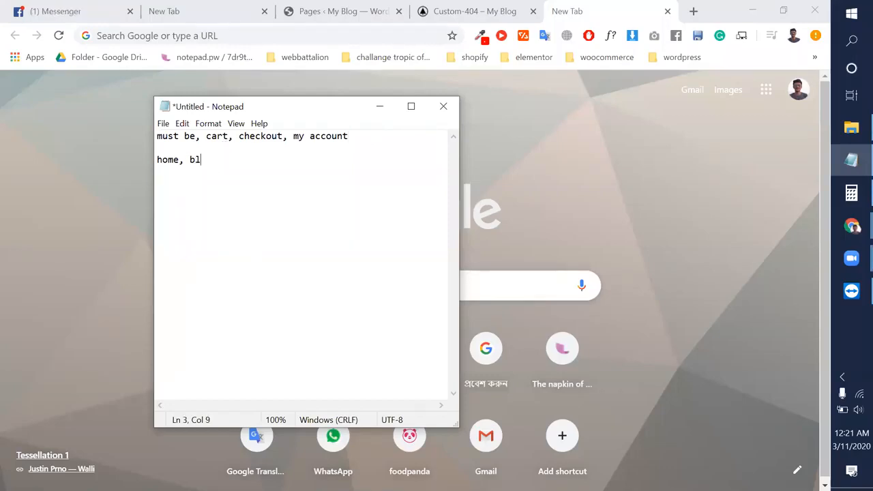
key(BackSpace)
key(BackSpace)
text(og,)
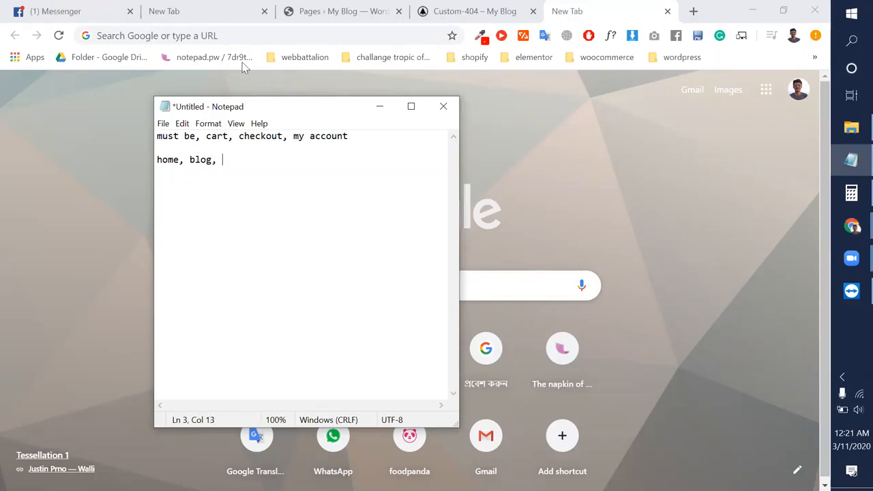
Check the WordPress page list, then return to the note and add "contract page," after blog.
click(334, 11)
scroll(237, 369, down, 1)
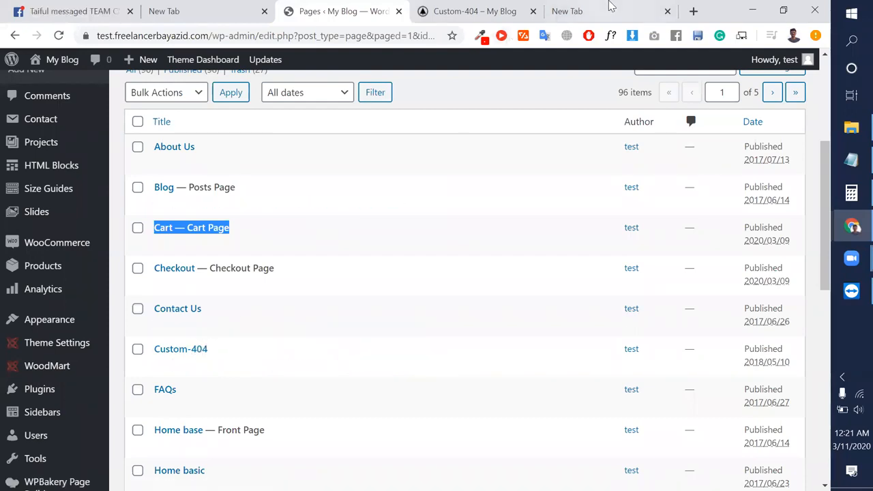
click(850, 168)
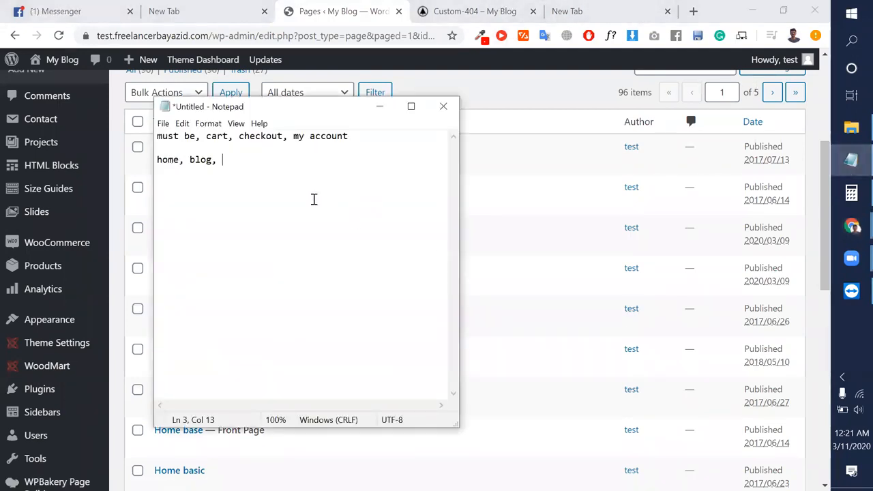
text(contract page)
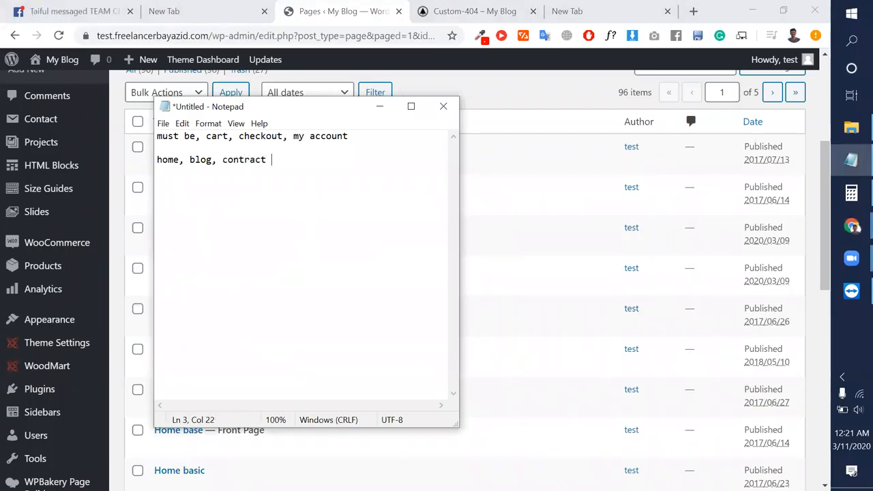
key(BackSpace)
text(,)
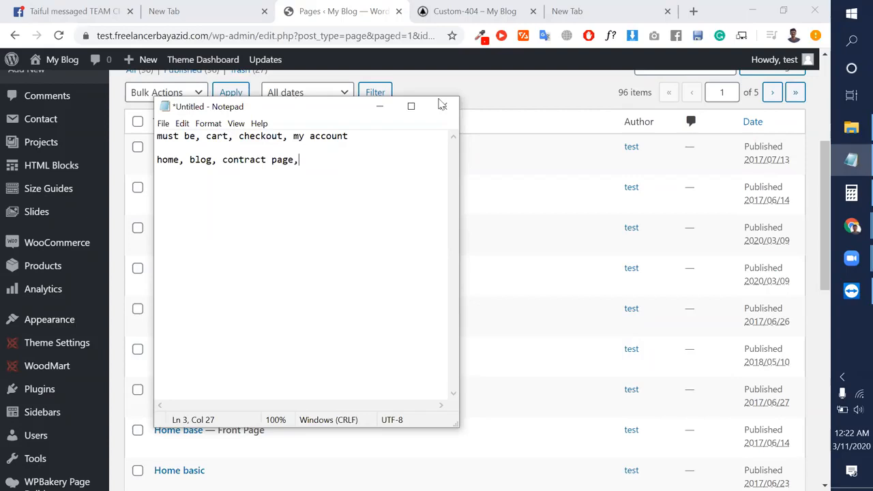
Move the Notepad window off the page titles and append "about us," to the note's third line.
drag(438, 101, 653, 93)
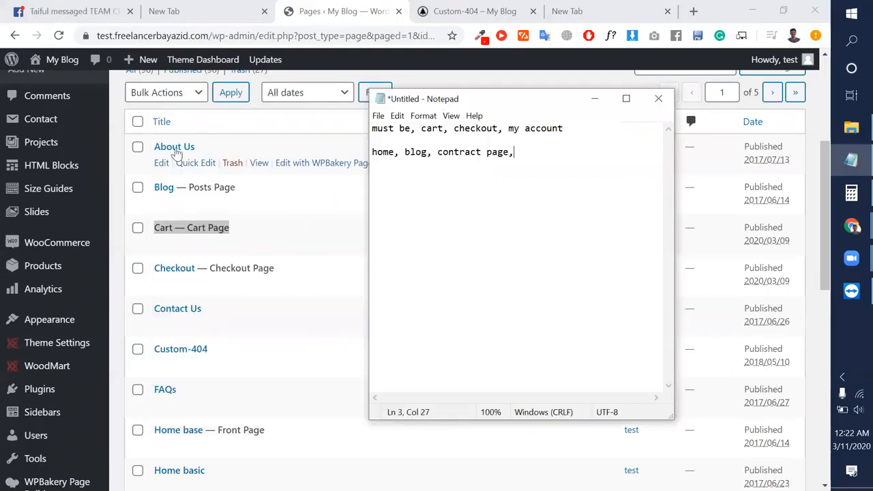
text(about)
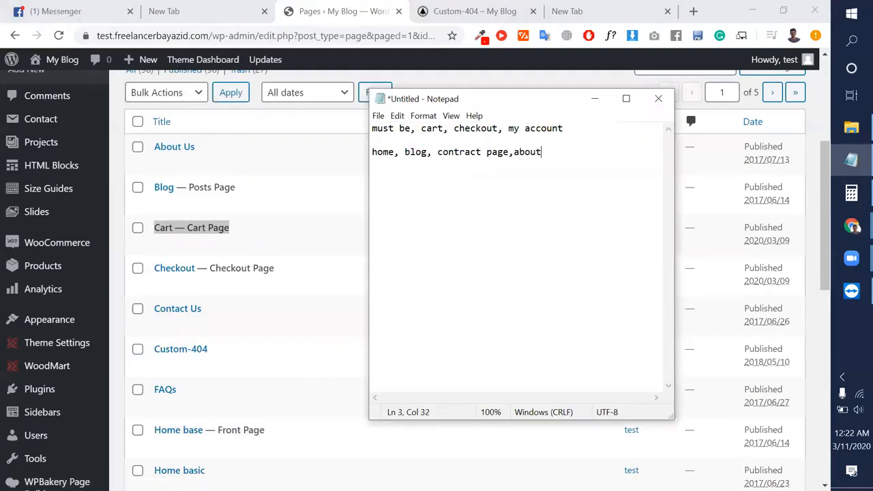
text(s)
Insert "1st pir" at the start of the note's first line and return to the end of the third line.
text(1 ou)
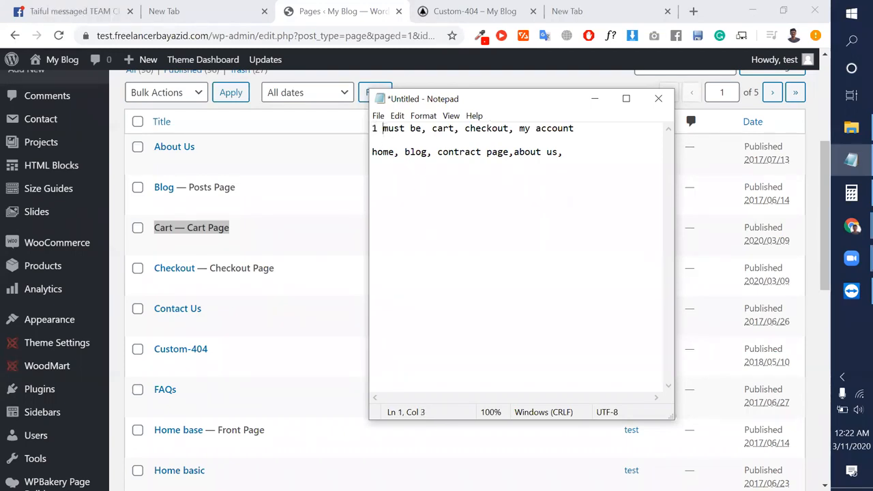
key(BackSpace)
key(BackSpace)
key(BackSpace)
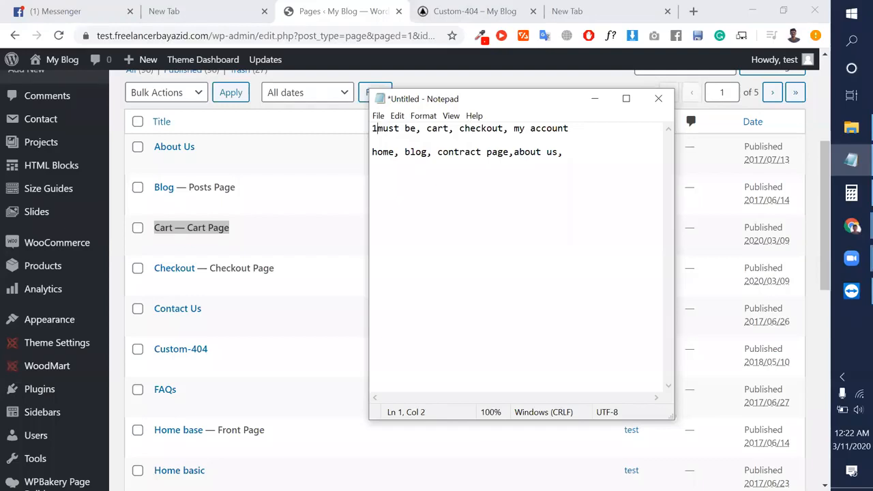
text(st pir)
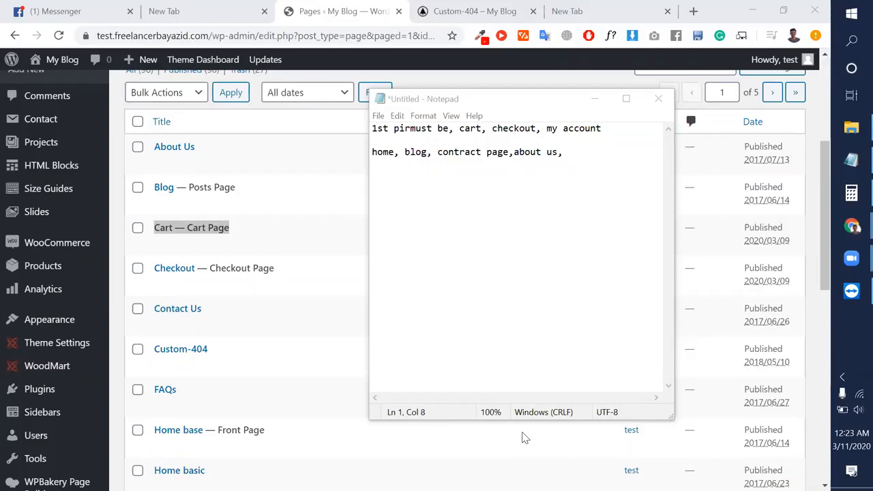
double_click(576, 158)
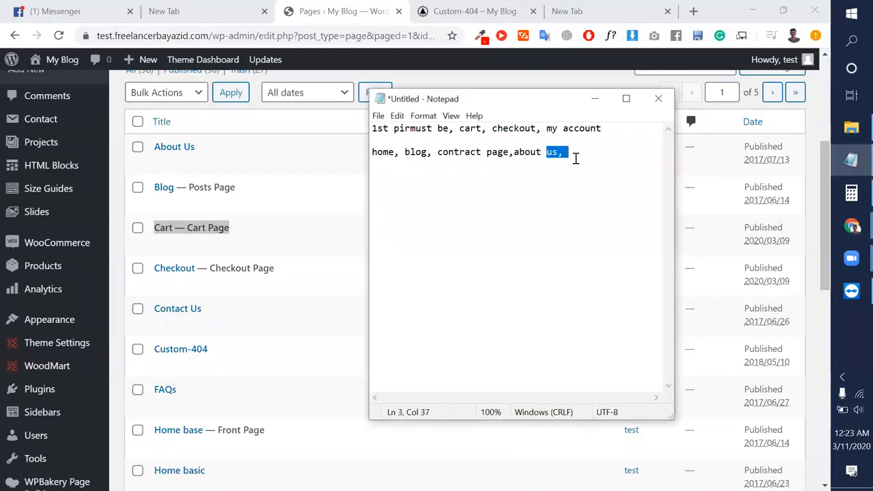
click(576, 158)
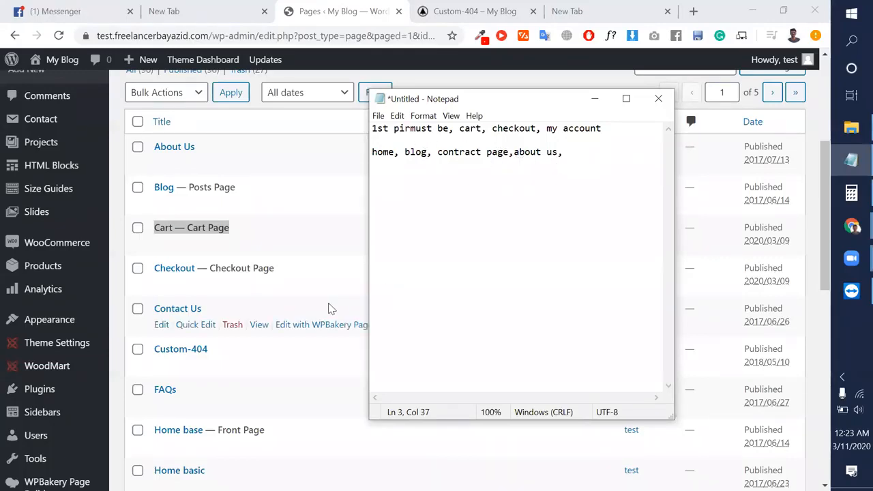
Select all home page variants from Home basic through Home dark in the WordPress page list and move them to the Trash in bulk.
scroll(328, 309, down, 2)
scroll(218, 326, down, 1)
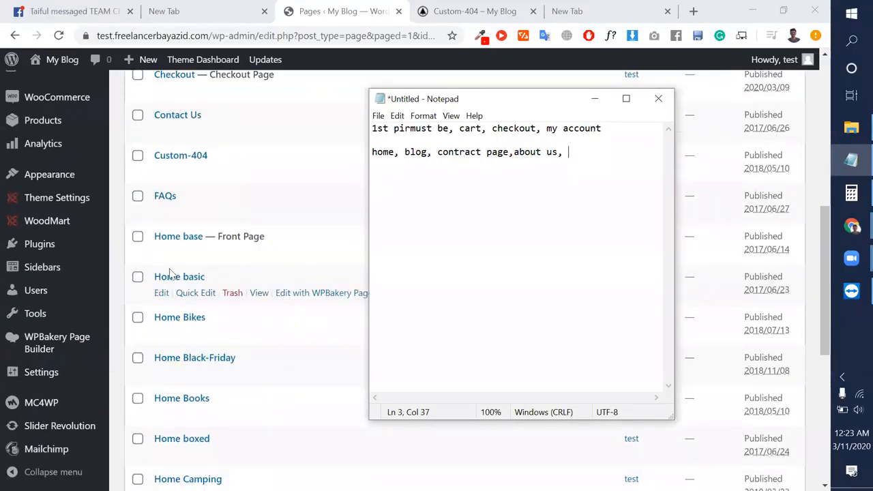
click(138, 277)
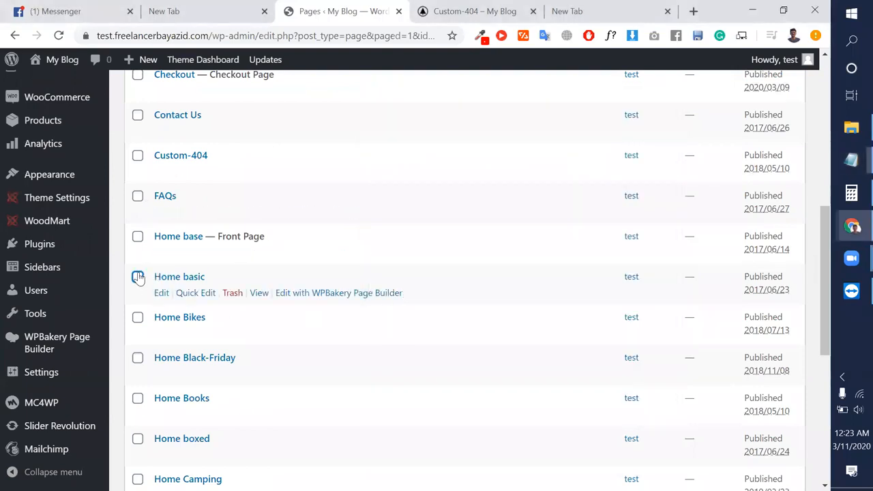
scroll(169, 335, down, 2)
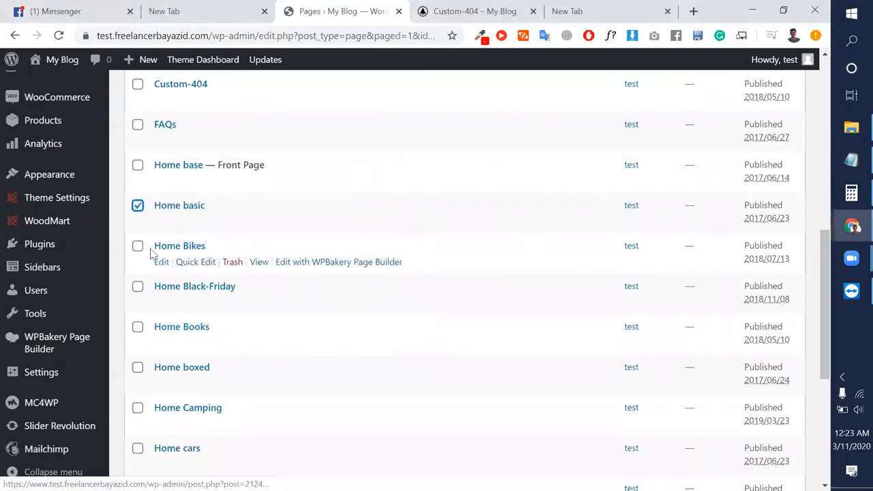
scroll(152, 254, up, 1)
scroll(151, 254, down, 1)
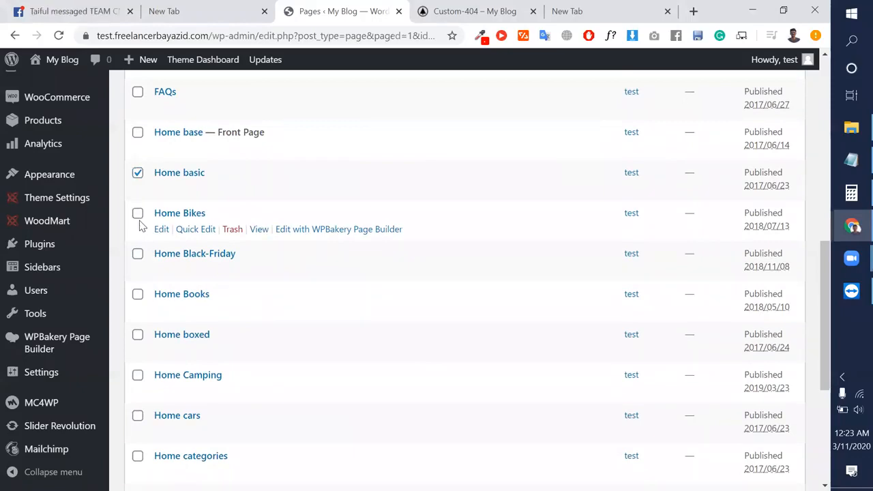
click(138, 214)
click(137, 254)
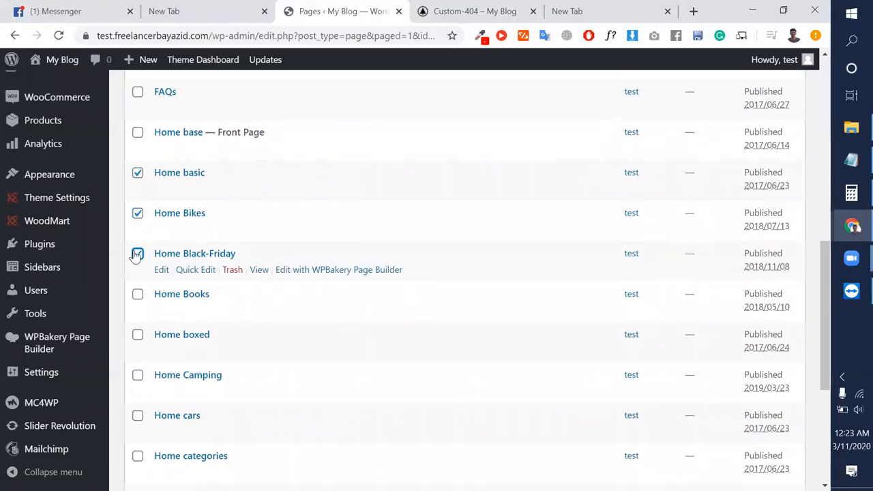
scroll(196, 358, down, 1)
click(138, 204)
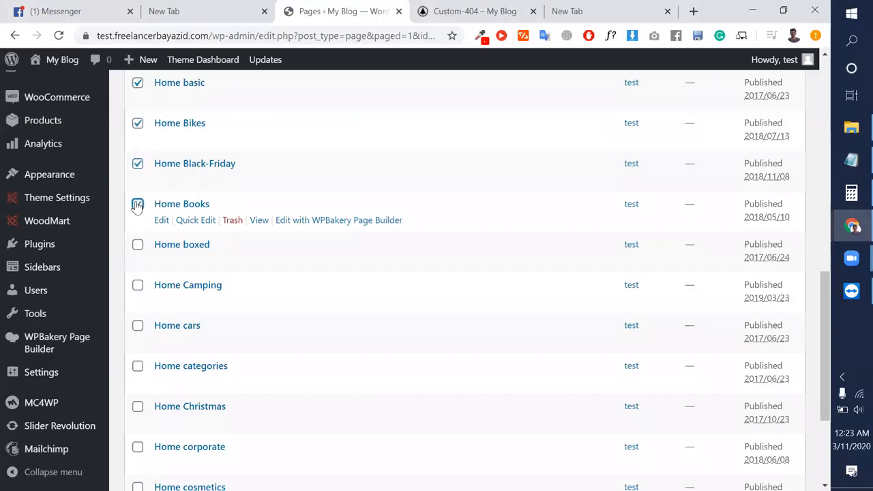
click(138, 246)
click(138, 288)
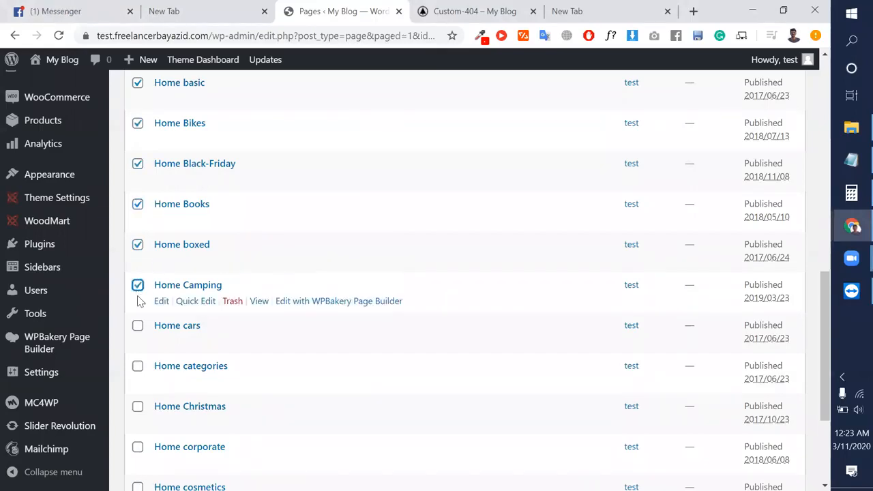
click(138, 328)
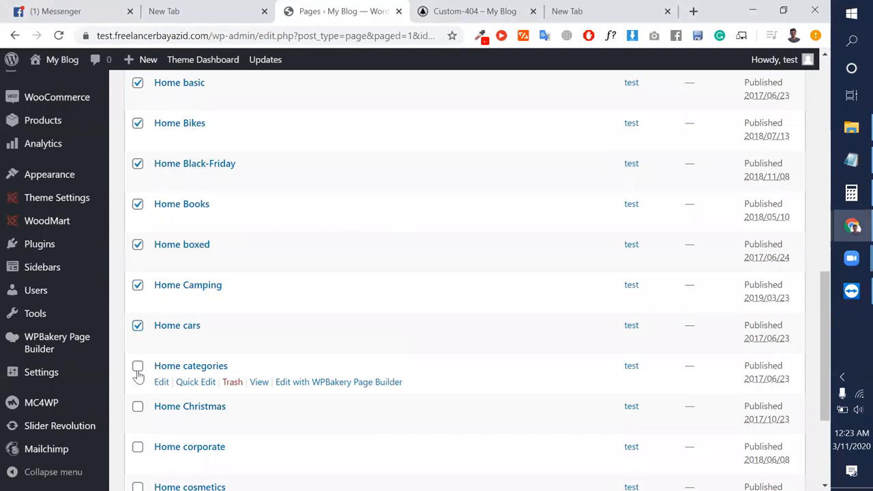
click(138, 367)
click(138, 409)
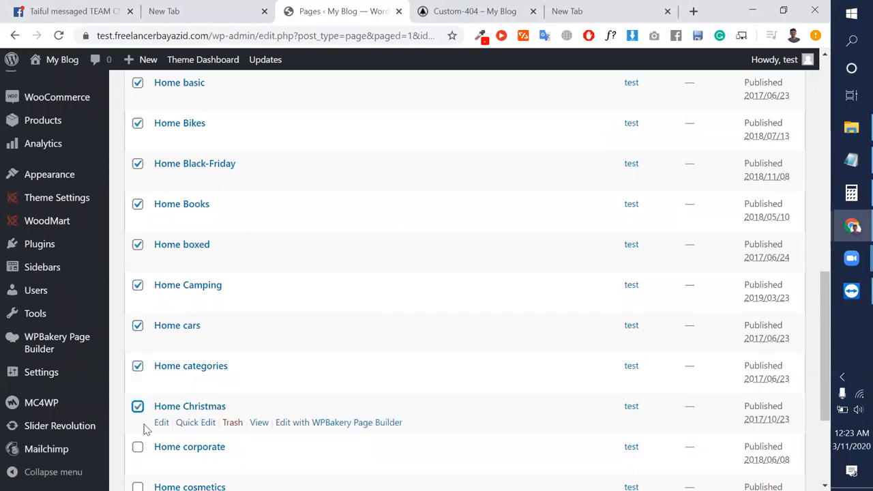
click(138, 448)
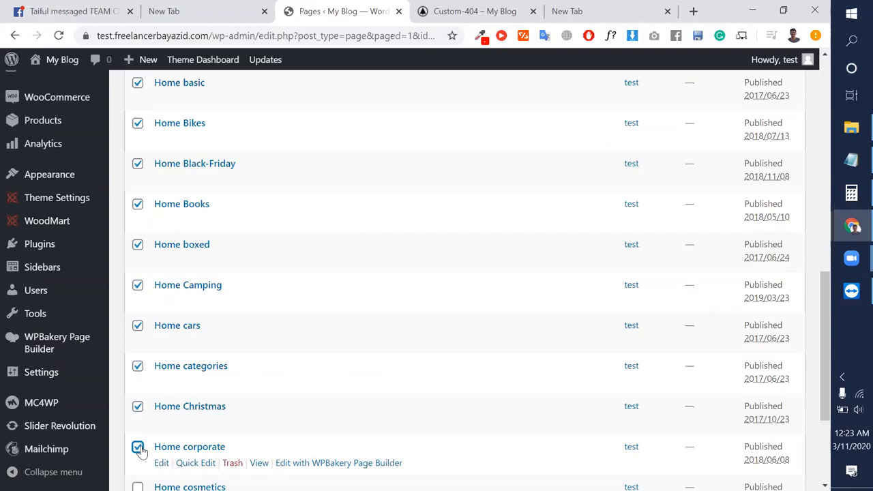
scroll(221, 450, down, 3)
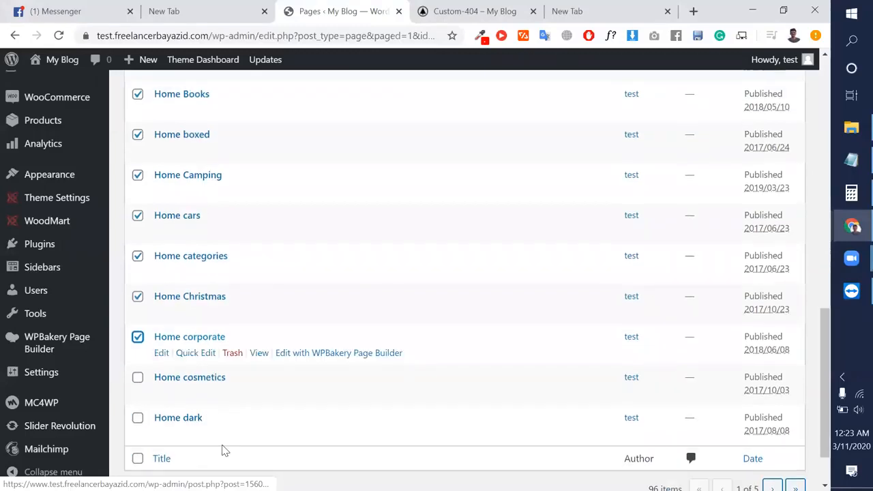
click(138, 377)
click(137, 417)
scroll(415, 457, down, 2)
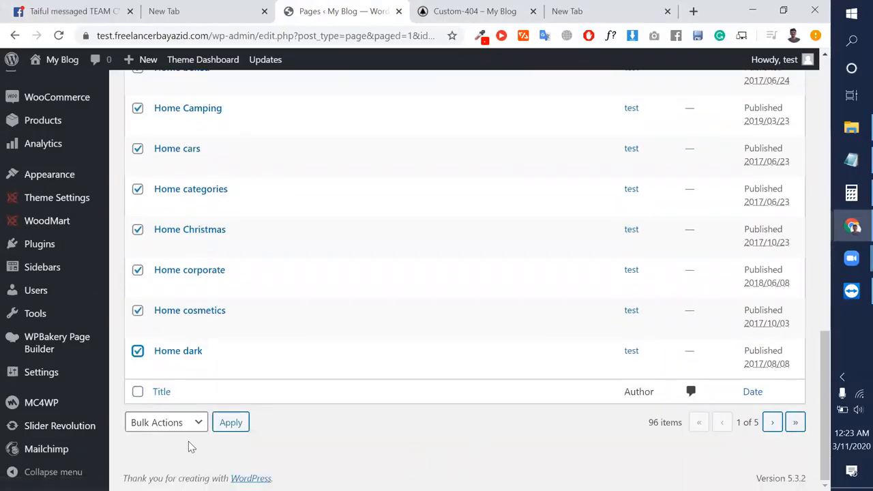
click(155, 433)
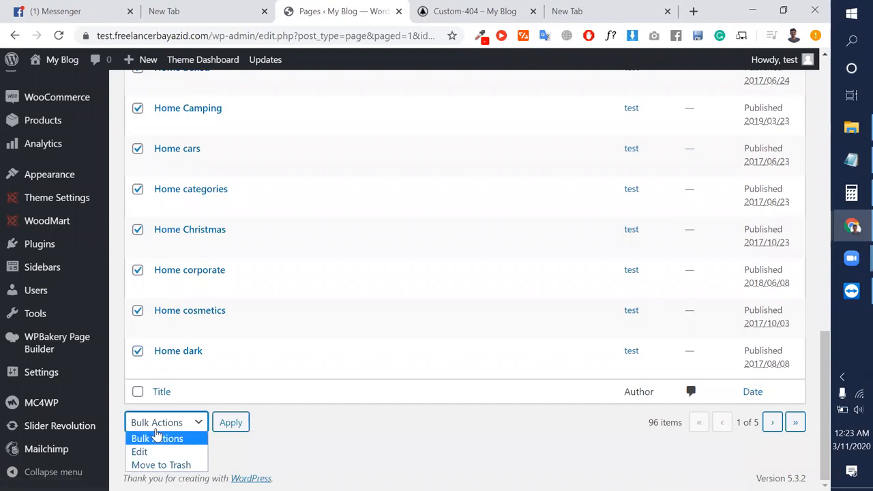
click(188, 465)
click(231, 429)
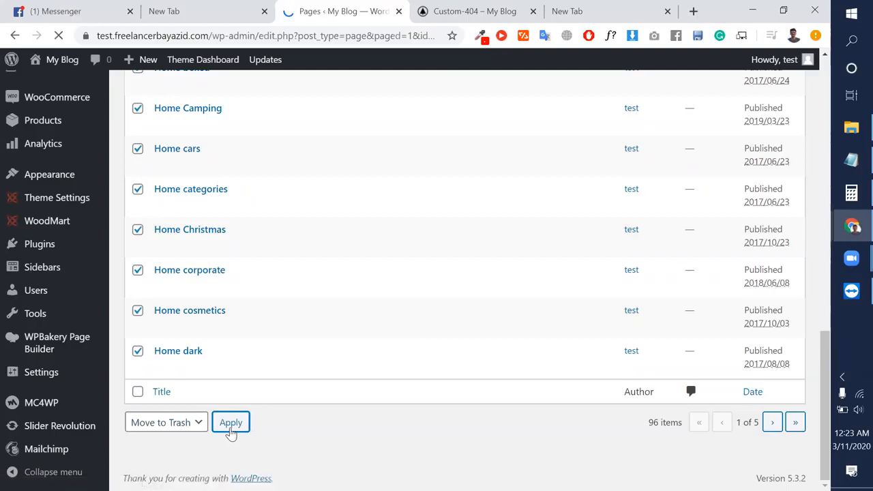
scroll(231, 434, down, 5)
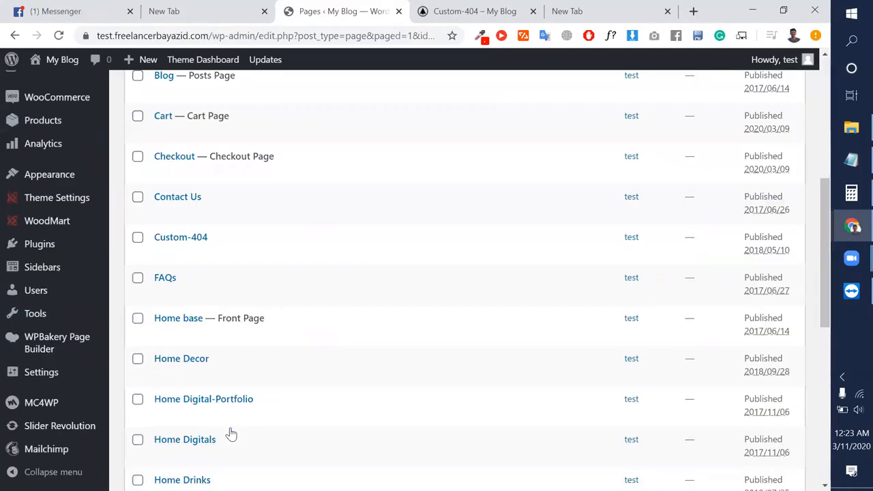
Select all home page variants from Home Decor through Home Fullscreen in the page list and move them to the Trash in bulk.
scroll(231, 434, down, 4)
scroll(230, 433, up, 2)
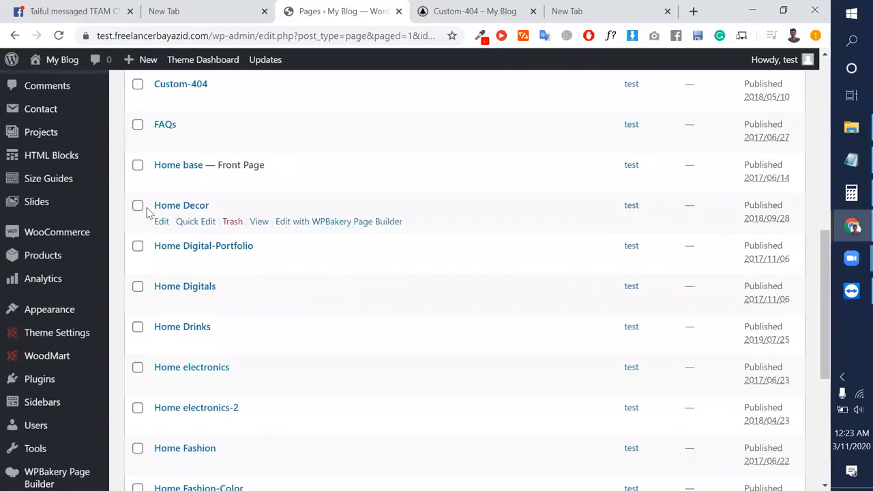
click(138, 206)
click(138, 246)
click(137, 287)
click(137, 327)
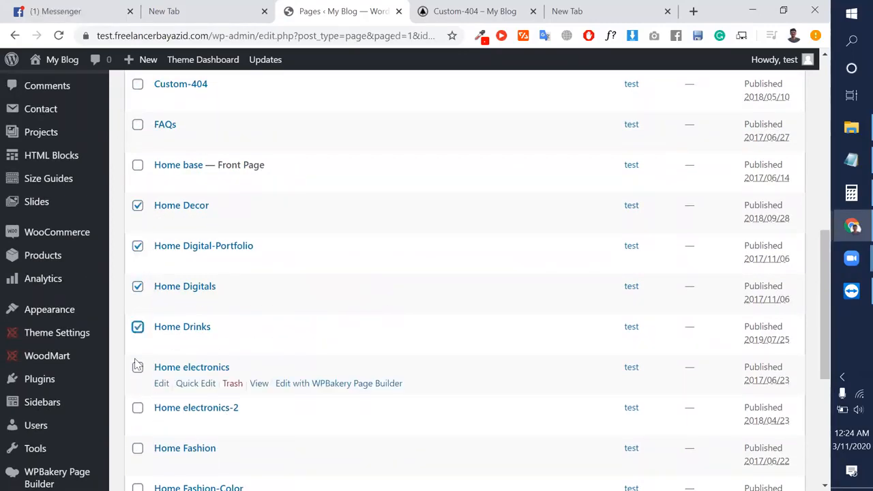
click(138, 368)
click(138, 408)
click(138, 449)
scroll(137, 450, down, 1)
scroll(136, 454, down, 1)
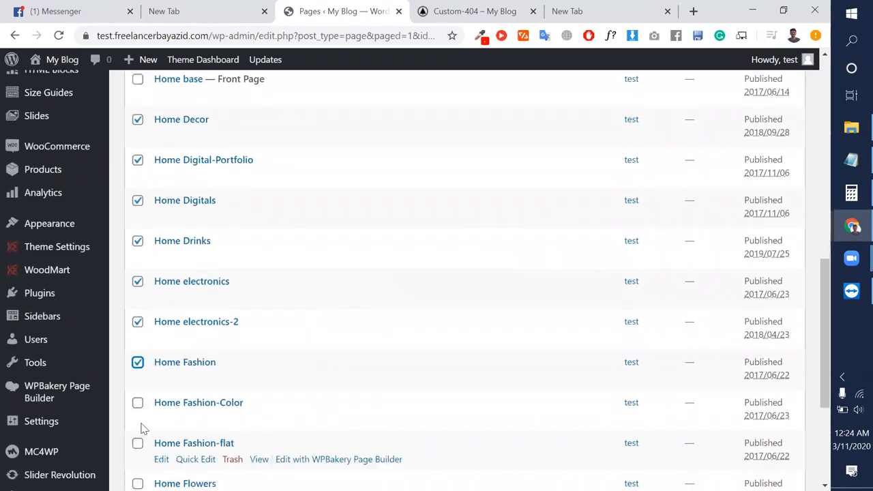
click(138, 403)
click(138, 444)
scroll(138, 436, down, 2)
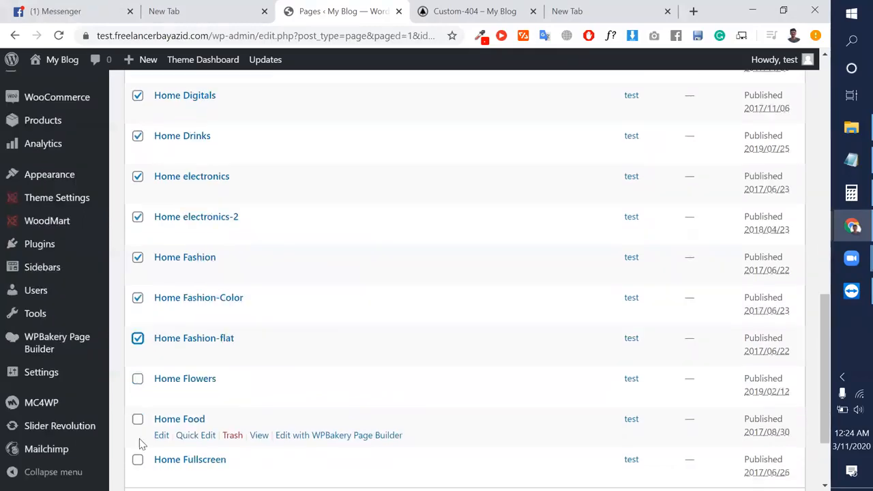
click(138, 365)
click(138, 406)
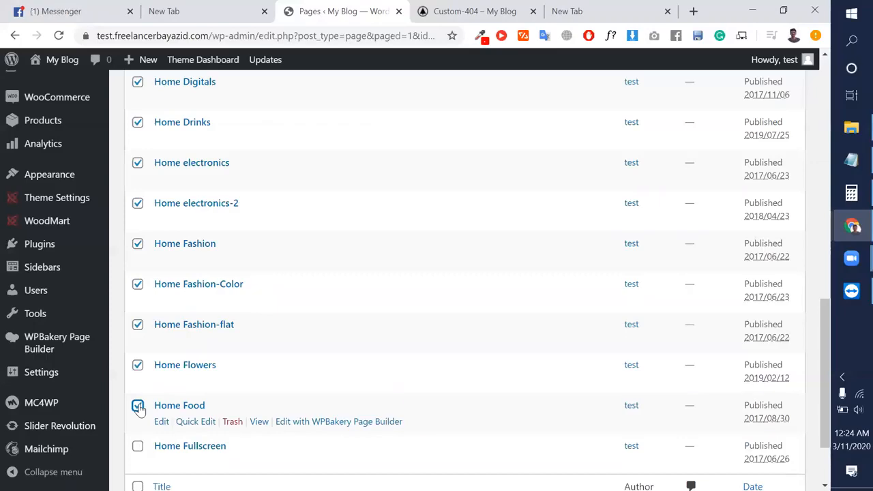
click(137, 449)
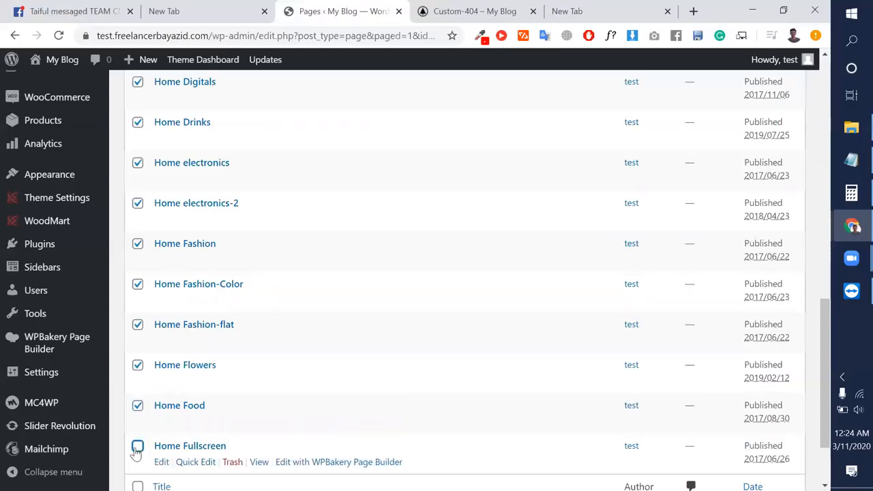
scroll(196, 446, down, 2)
click(192, 428)
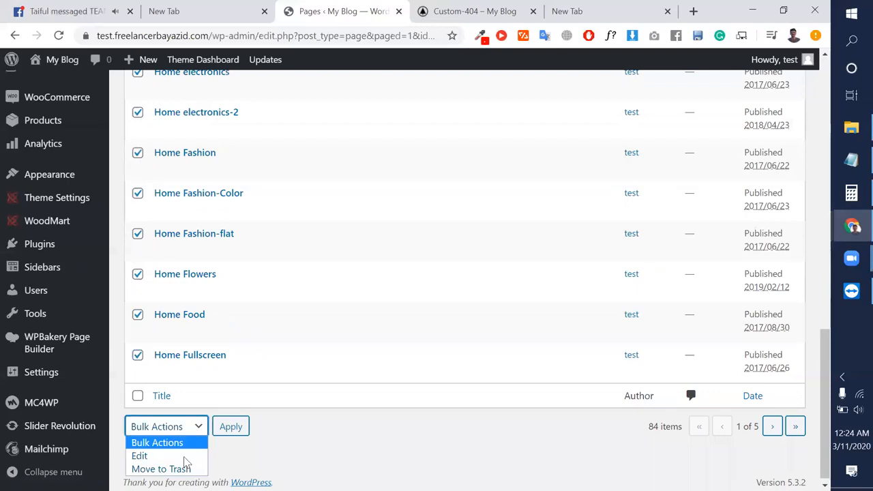
click(157, 468)
click(231, 428)
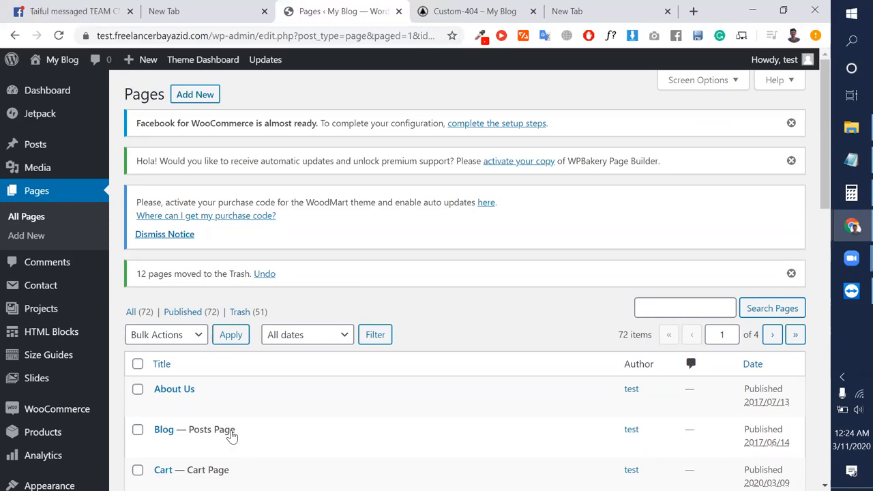
Select all home page variants from Home furniture through Home magazine, keeping Home base, and move them to the Trash in bulk.
scroll(232, 437, down, 5)
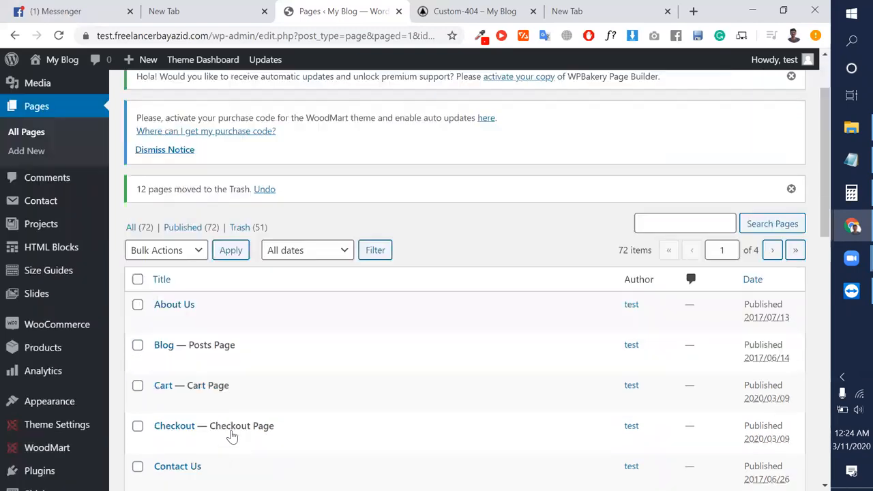
scroll(153, 287, down, 3)
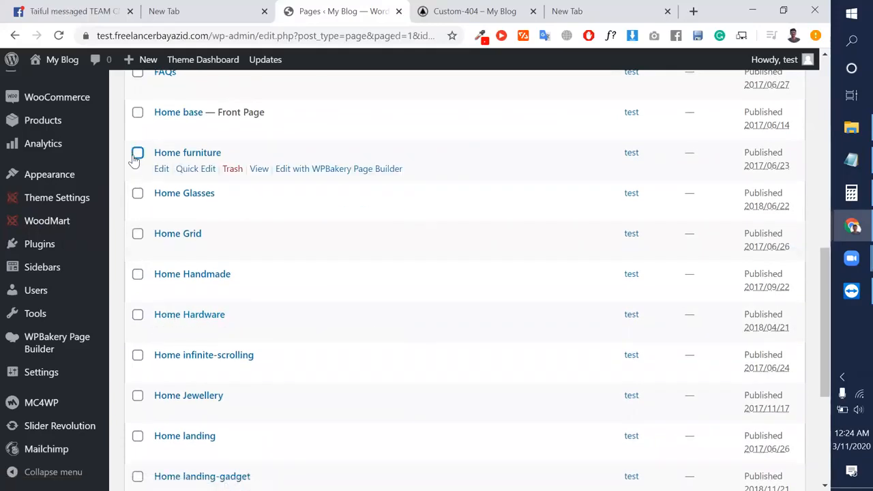
click(137, 153)
click(137, 193)
click(137, 234)
click(137, 274)
click(137, 314)
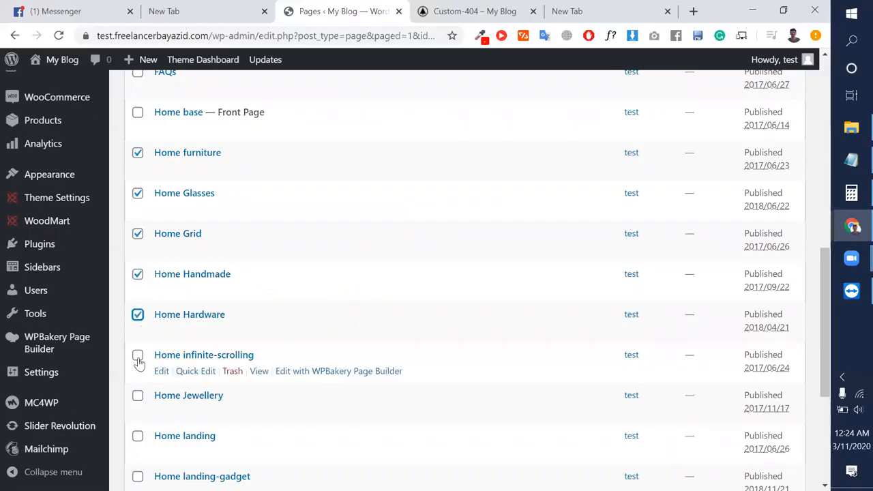
click(137, 355)
click(137, 395)
scroll(138, 382, down, 1)
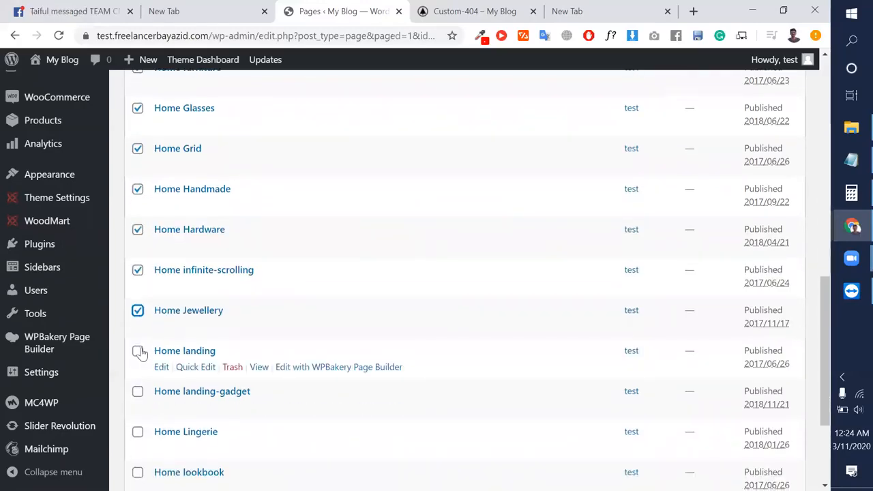
scroll(139, 352, down, 1)
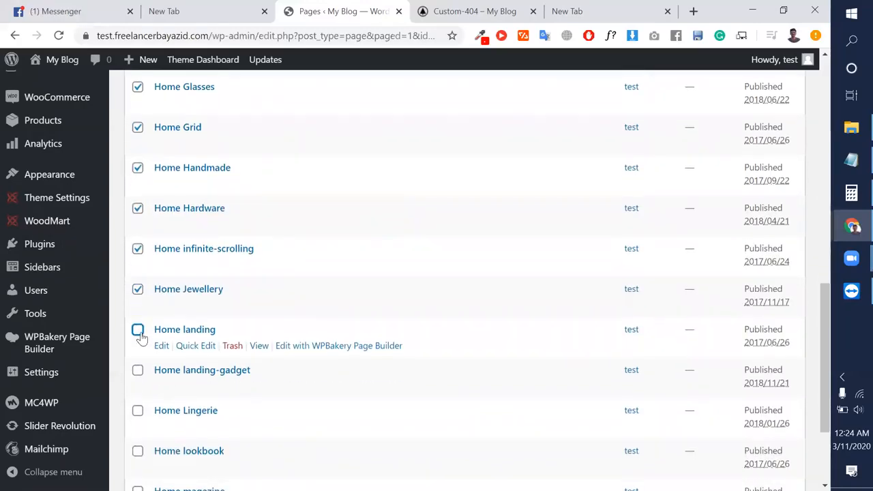
click(137, 333)
click(137, 373)
scroll(135, 372, down, 2)
scroll(134, 374, down, 1)
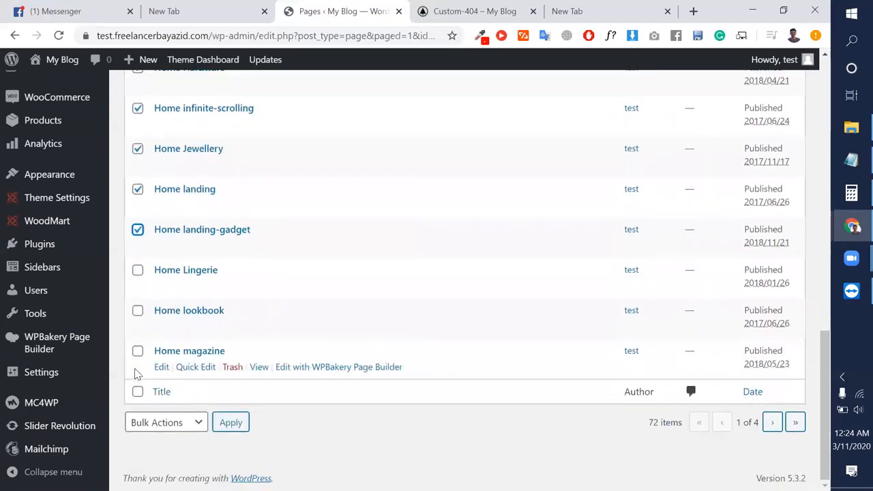
click(138, 271)
click(137, 311)
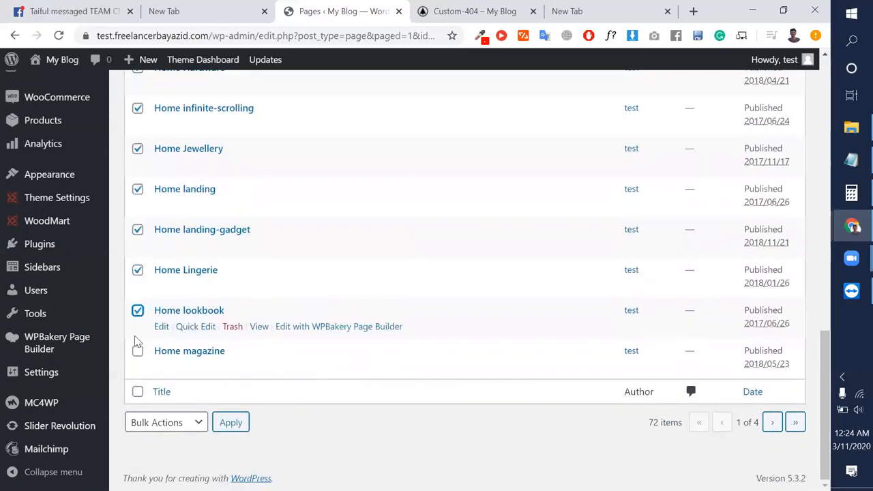
click(137, 351)
click(196, 428)
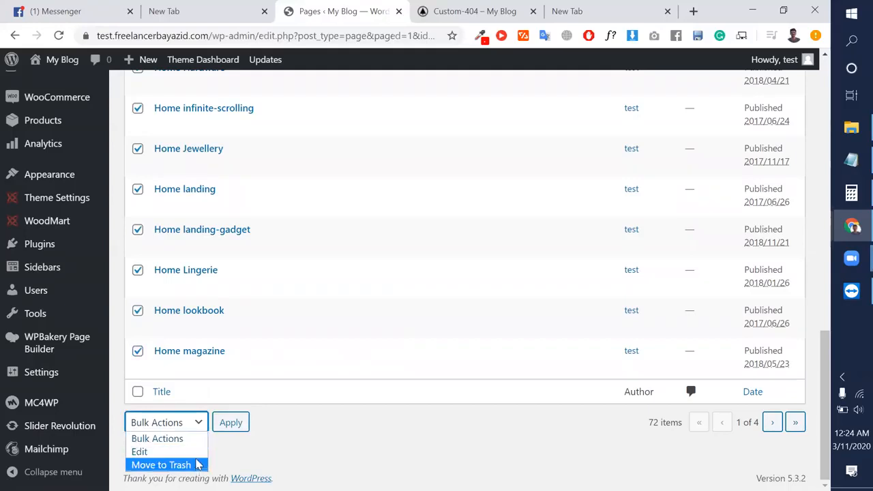
click(196, 466)
click(227, 428)
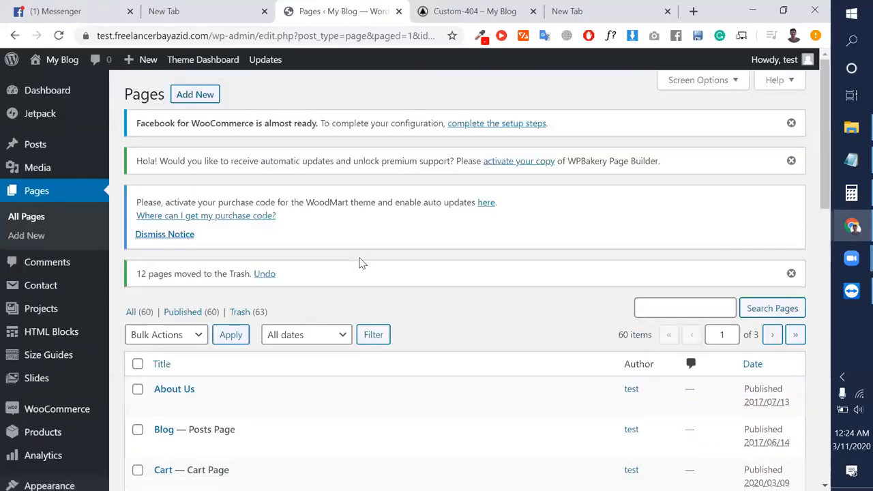
Select all home page variants from Home Marketplace through Home Toys and move them to the Trash in bulk.
scroll(360, 263, down, 8)
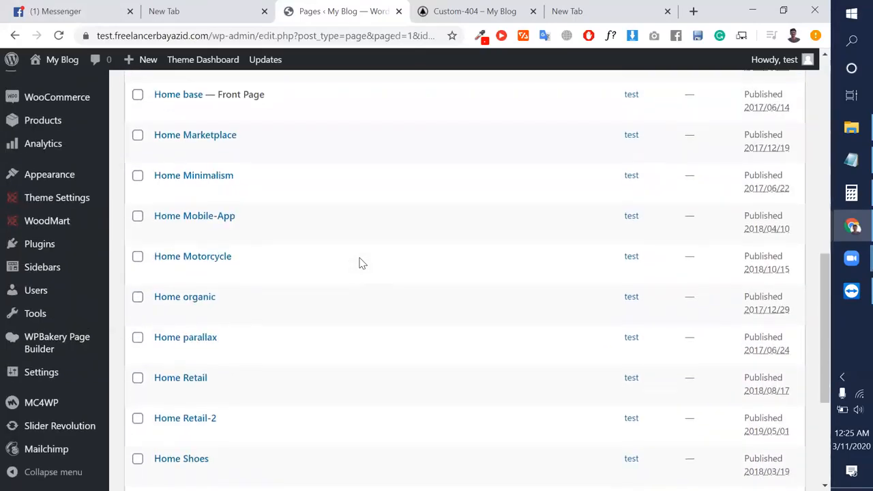
click(137, 135)
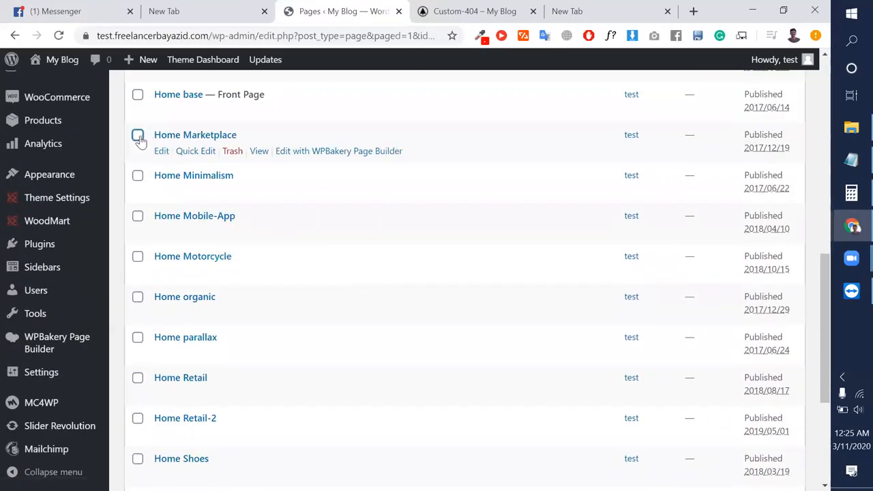
click(138, 176)
click(137, 217)
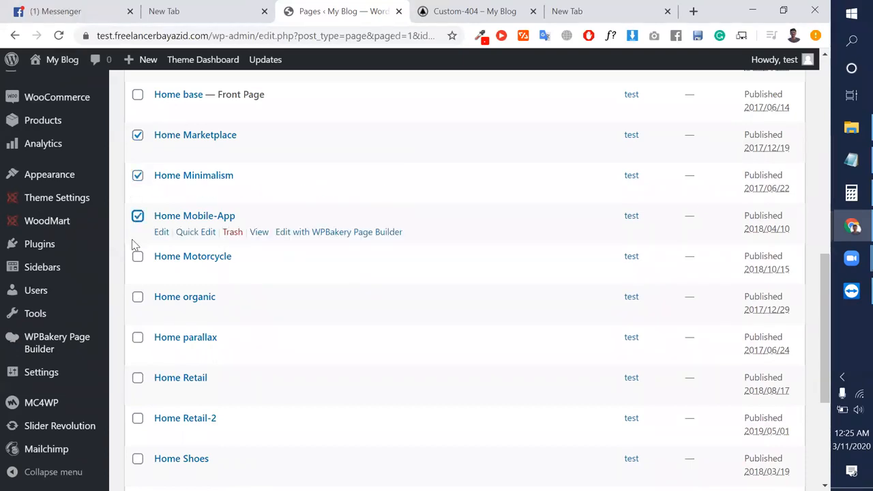
click(138, 257)
click(138, 297)
click(138, 338)
click(138, 378)
click(137, 419)
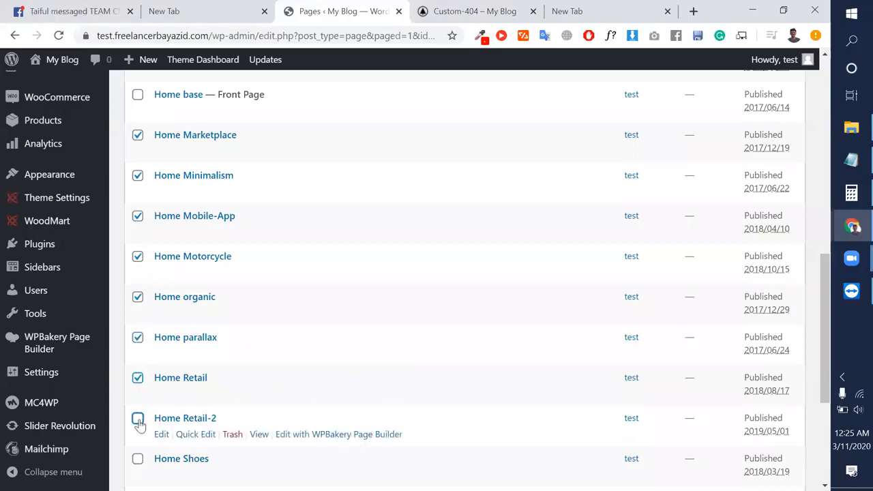
scroll(154, 461, down, 1)
click(138, 418)
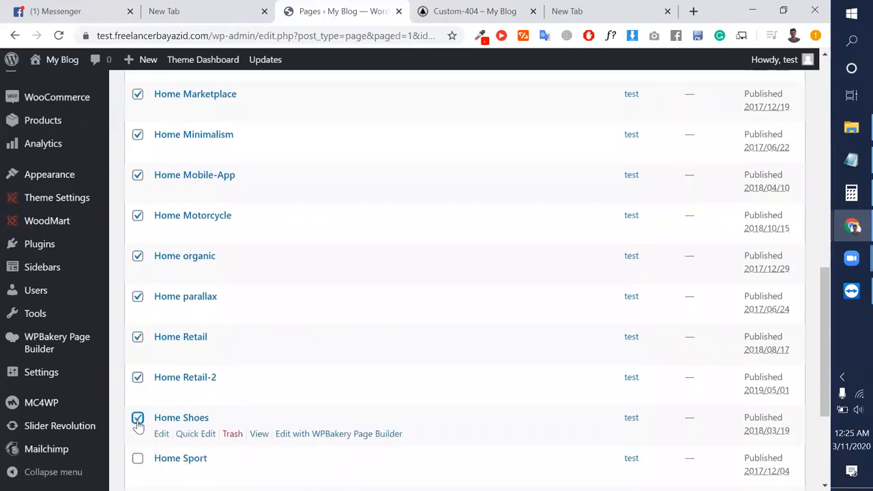
scroll(140, 423, down, 1)
click(138, 406)
scroll(140, 437, down, 2)
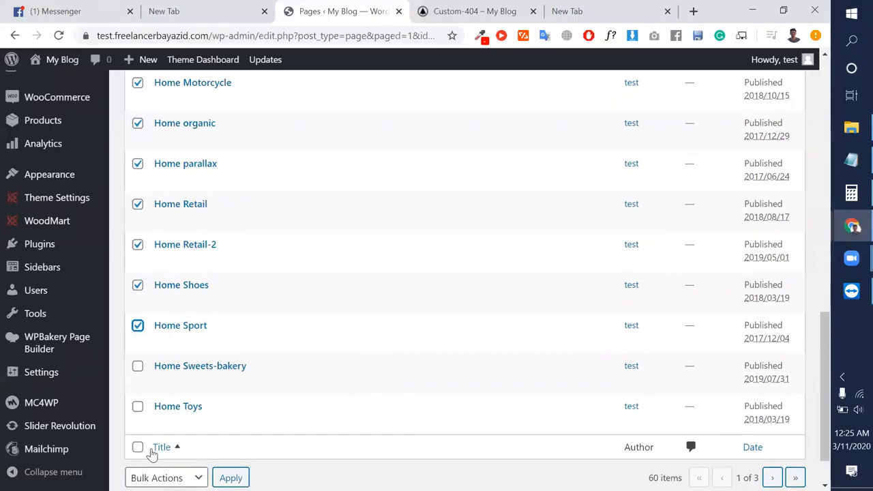
click(138, 366)
click(138, 406)
scroll(227, 437, down, 1)
click(195, 424)
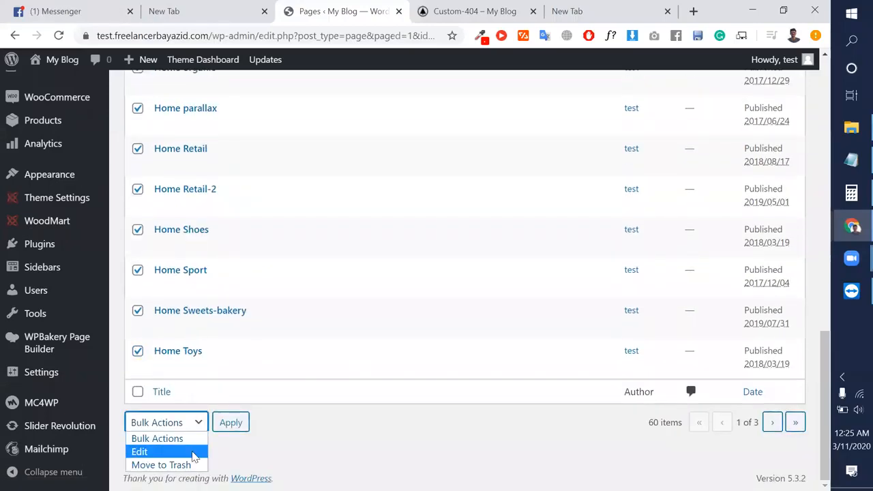
click(192, 465)
click(229, 422)
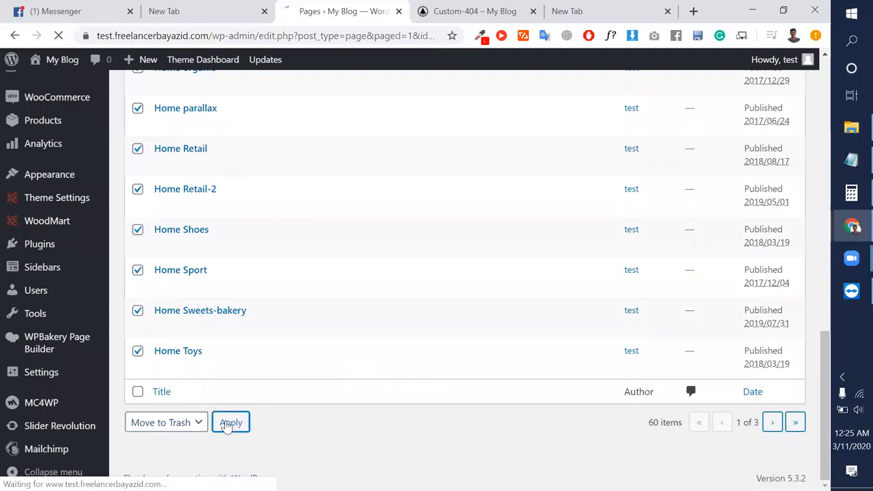
scroll(497, 96, up, 3)
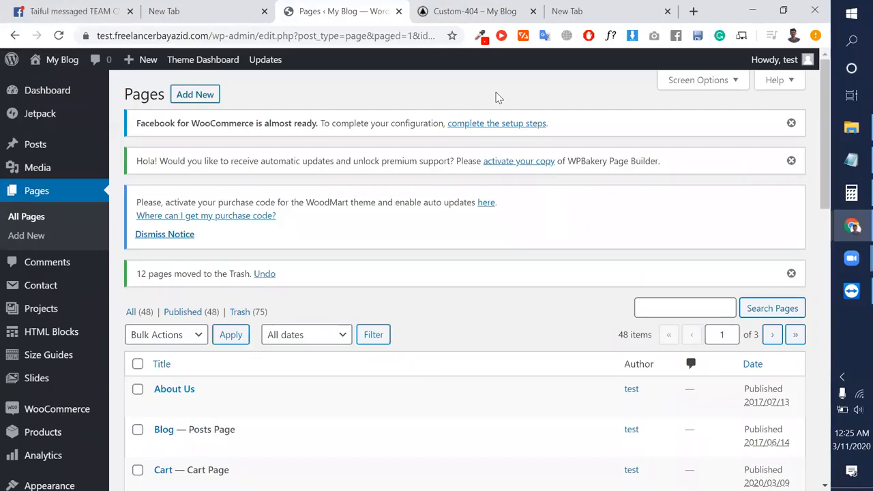
Switch to the empty browser tab and open the bookmarked notepad.pw note from the overflow shopify folder.
click(564, 7)
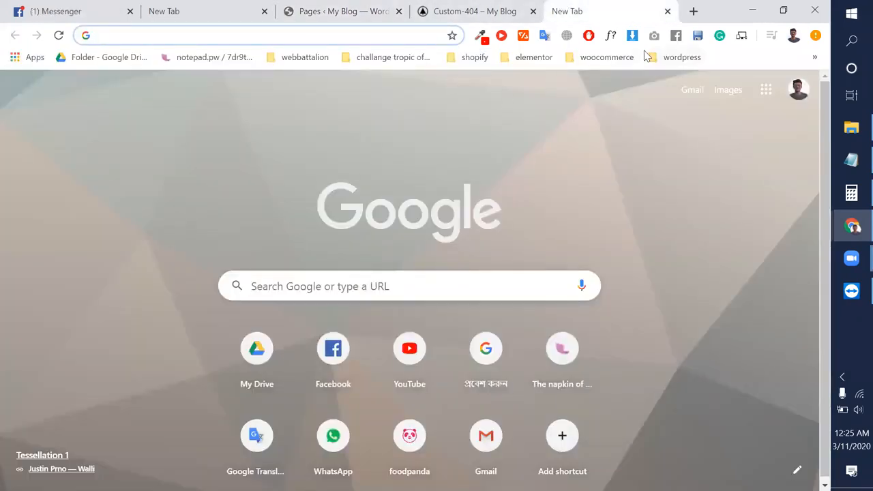
click(815, 57)
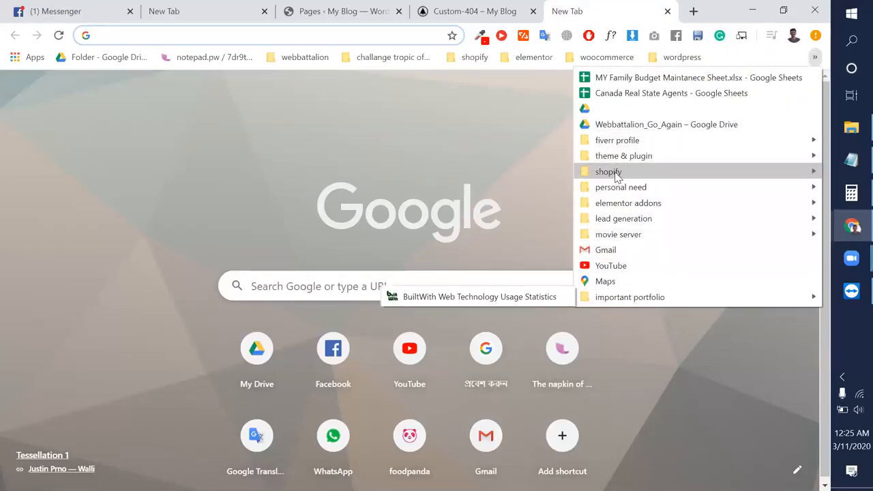
mouse_move(608, 172)
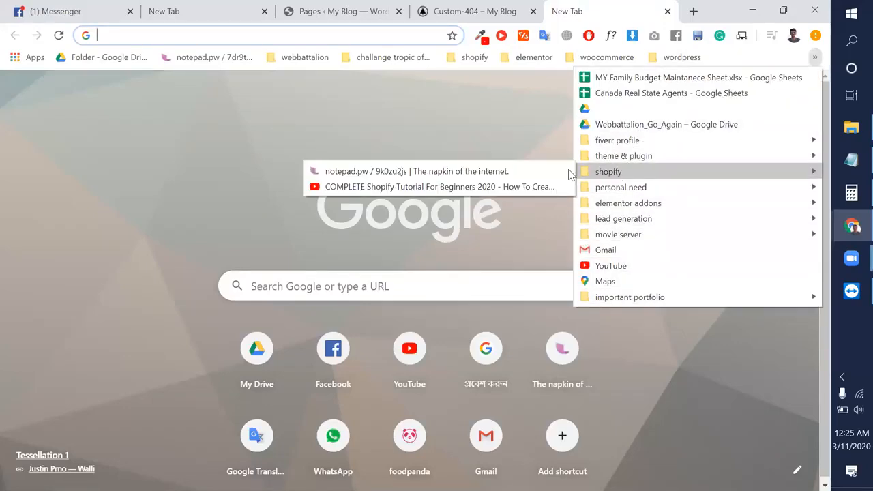
click(492, 175)
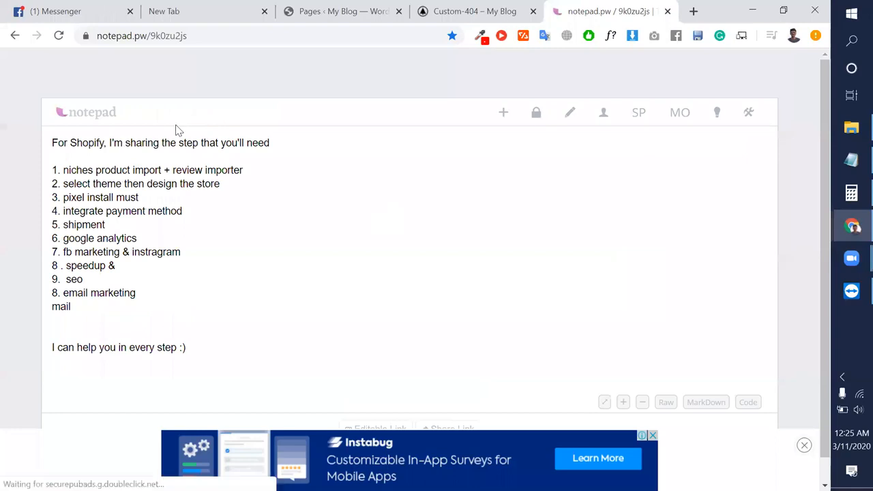
Review the Shopify step list, highlighting its introductory line and the word "niches" in the first item.
click(273, 167)
key(Down)
key(shift+Up)
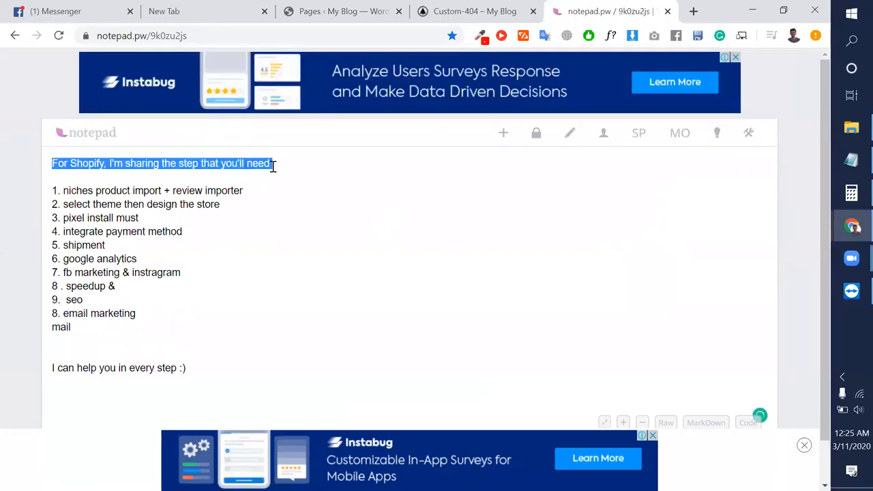
click(82, 199)
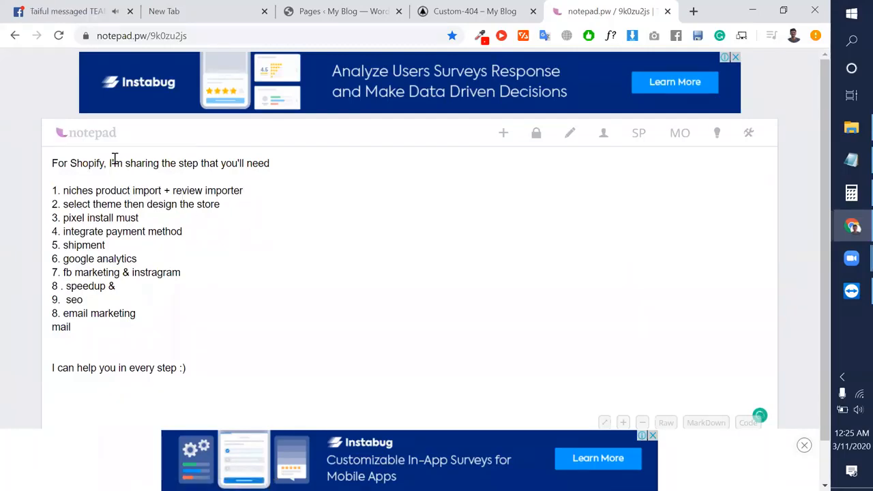
drag(298, 167, 43, 162)
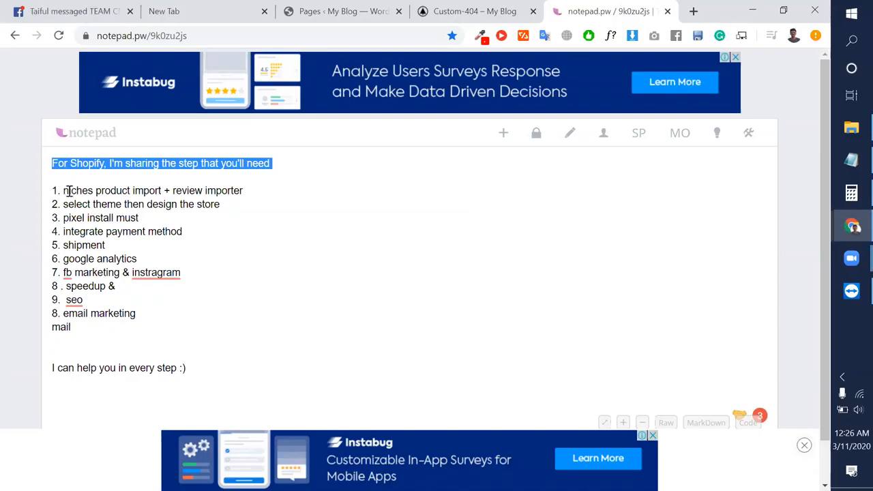
double_click(75, 191)
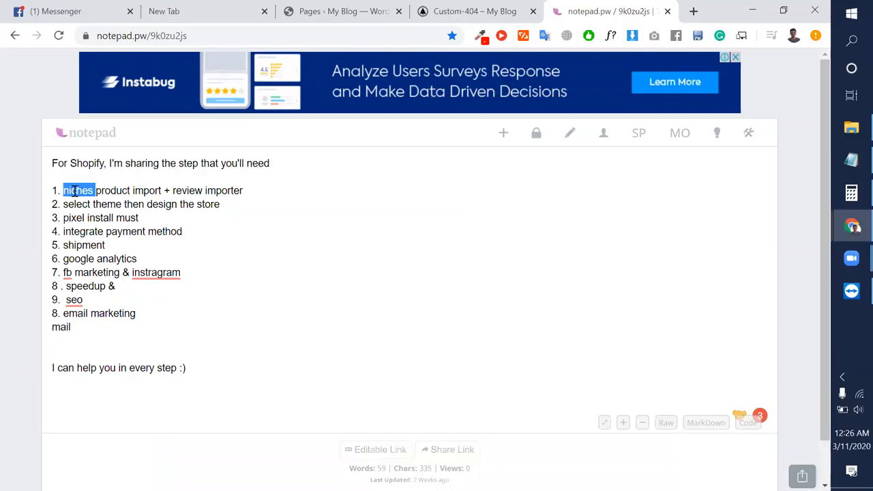
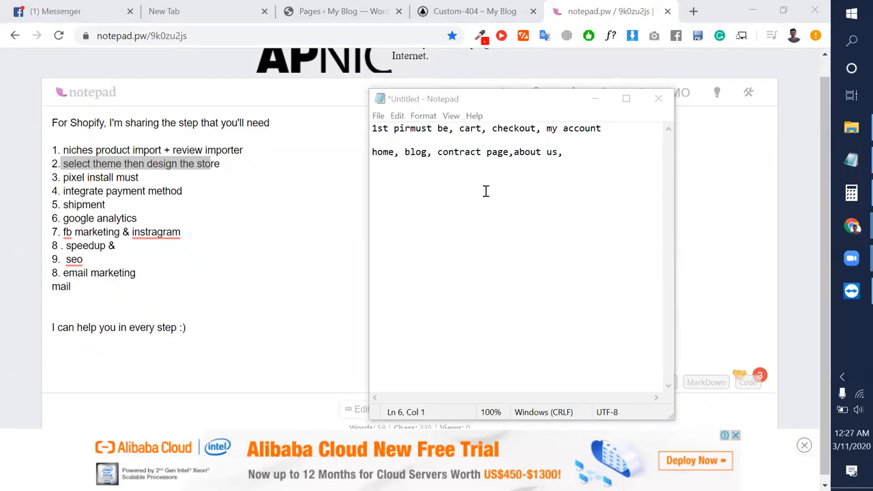
Add the line "Niche product import" below the page list in the Notepad note, separated by blank lines.
click(582, 144)
click(581, 153)
click(580, 150)
key(Return)
key(Return)
key(Return)
text(Niche )
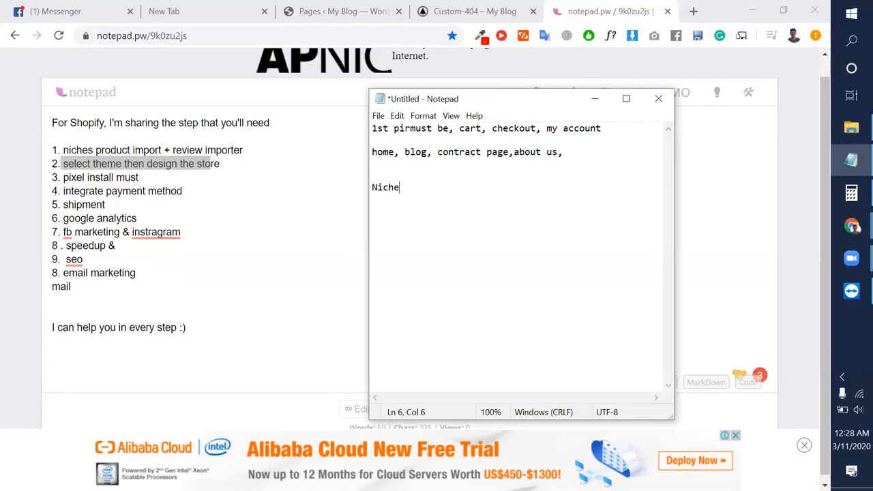
text(product )
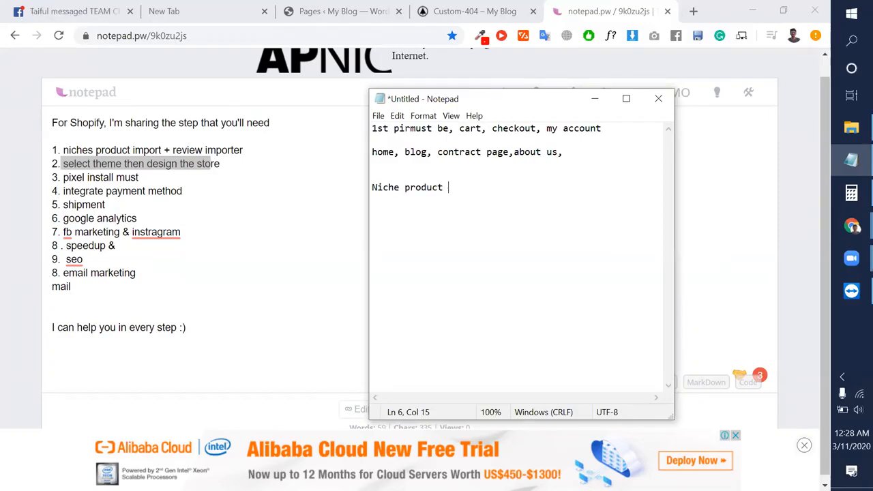
text(i)
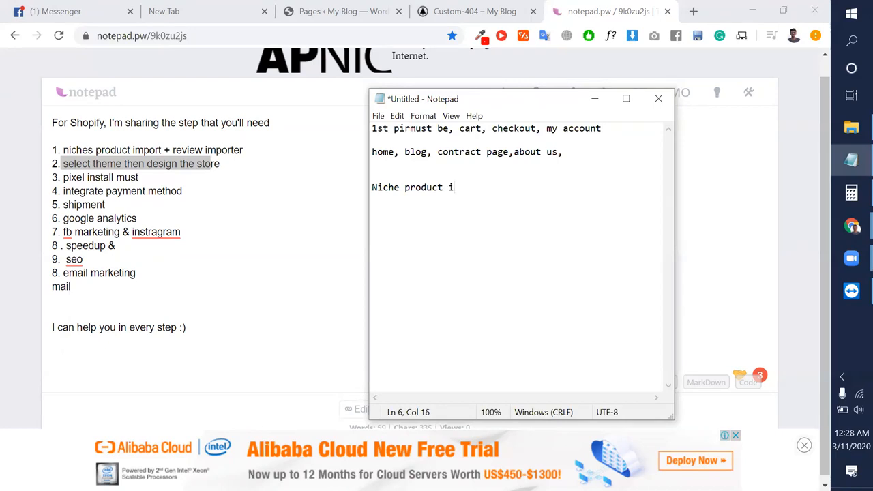
text(mport)
key(Return)
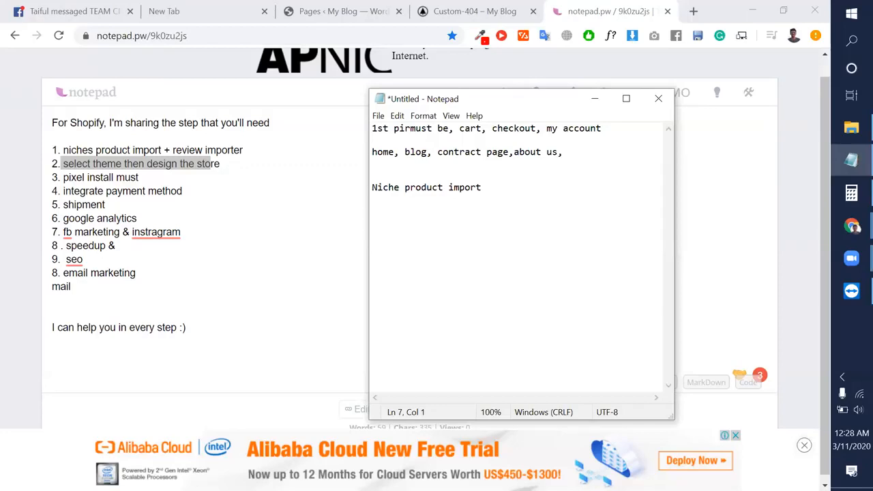
Add the lines "select a theme & design store" and "pixel" below the niche product line.
text(selce)
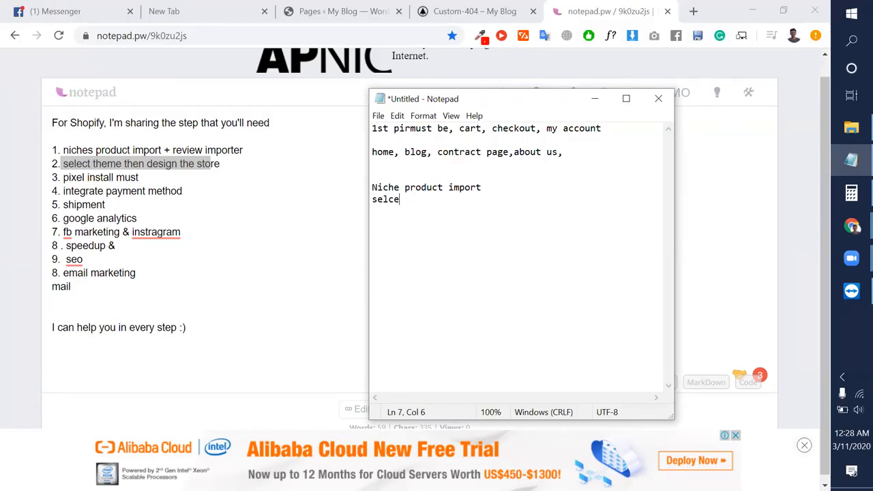
key(BackSpace)
key(BackSpace)
text(ect a then)
key(BackSpace)
text(me 7)
key(BackSpace)
key(BackSpace)
text(7)
key(BackSpace)
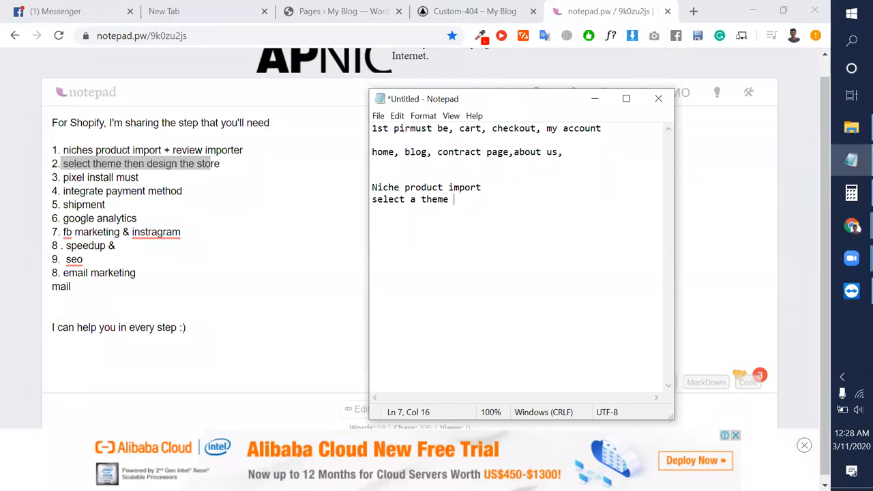
text(& design )
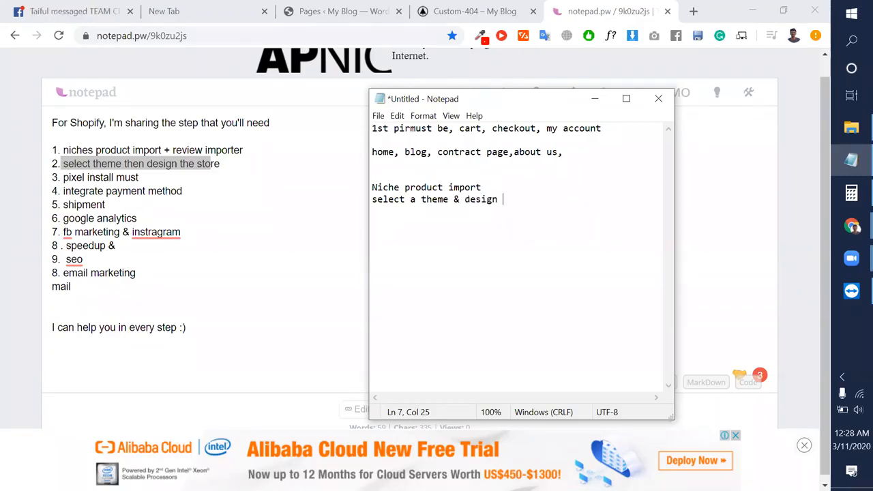
text(store)
key(Return)
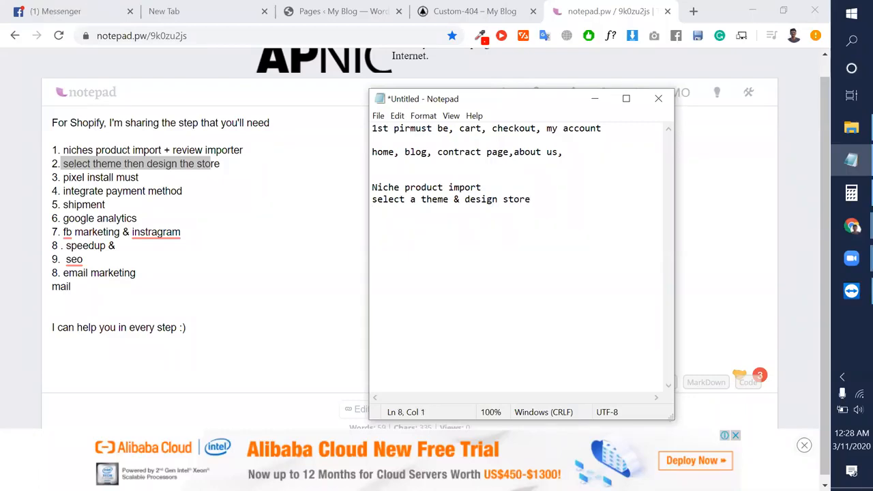
text(pic)
key(BackSpace)
text(xel)
Move the "Niche product import" text to its own line between the theme line and "pixel".
click(484, 186)
drag(483, 187, 372, 188)
key(ctrl+c)
key(BackSpace)
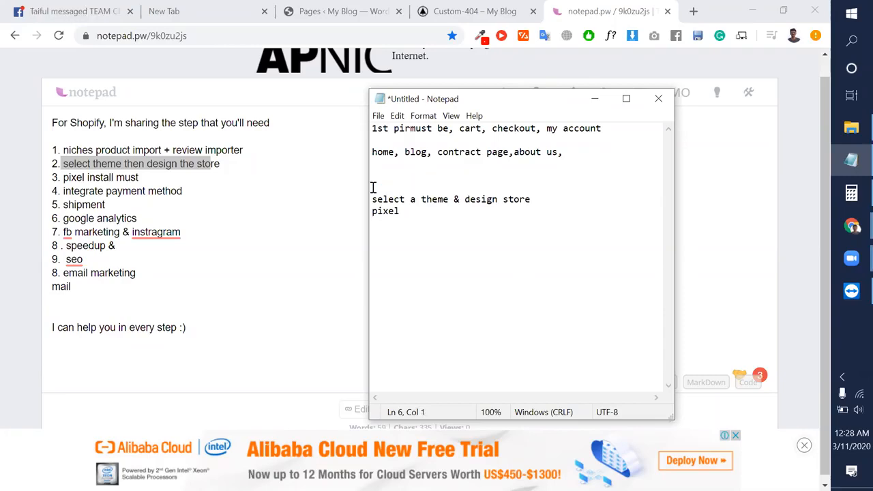
click(550, 199)
key(Return)
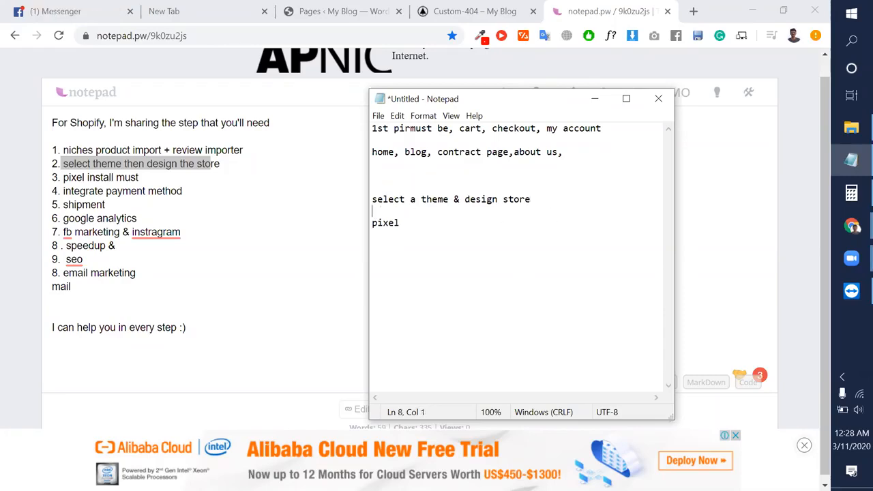
key(ctrl+v)
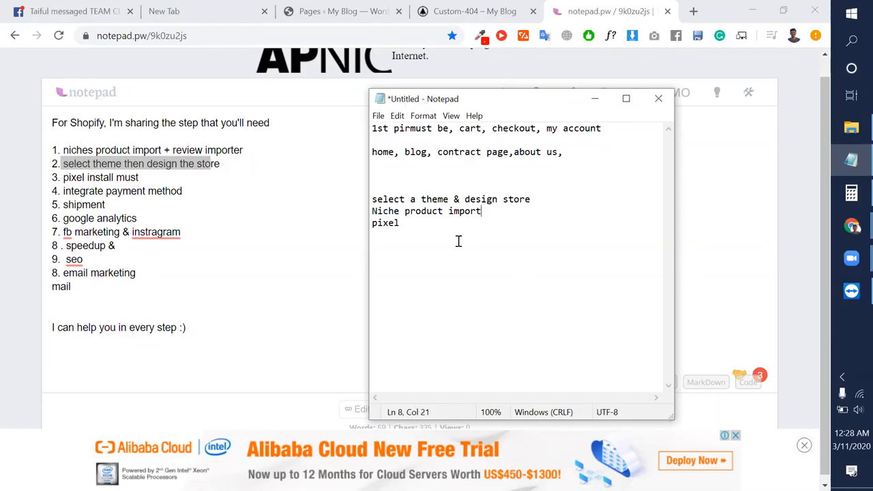
Reword the theme line to read "select a theme & store design".
click(523, 203)
double_click(522, 203)
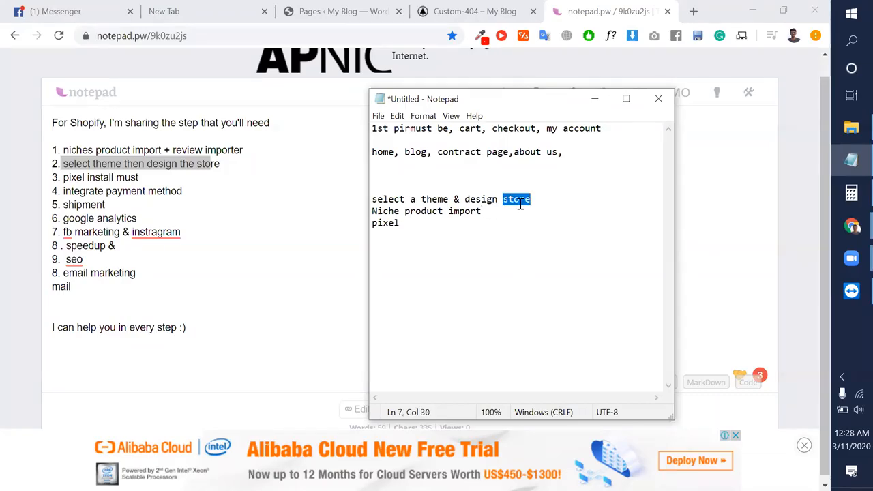
key(BackSpace)
click(464, 199)
text(store)
Copy "integrate payment method" from the notepad.pw list into a new line below "Niche product import" in the Notepad note.
click(490, 212)
double_click(491, 212)
click(489, 211)
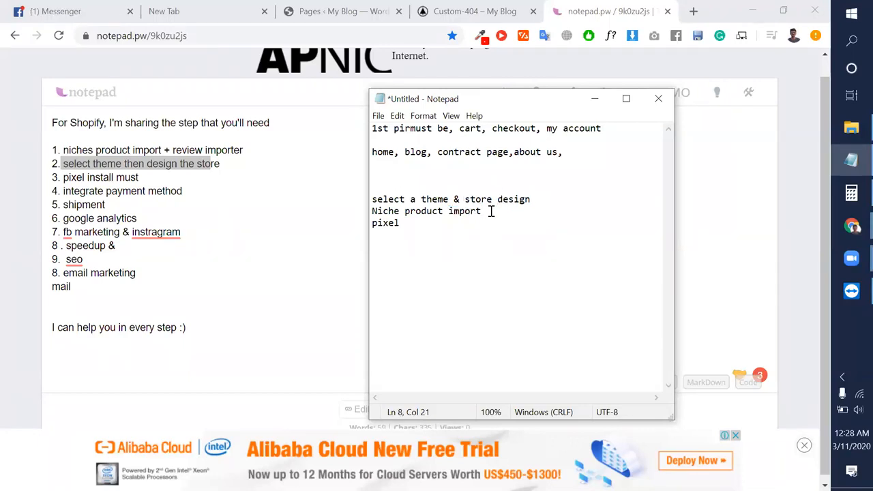
click(62, 191)
shift+click(184, 193)
key(ctrl+c)
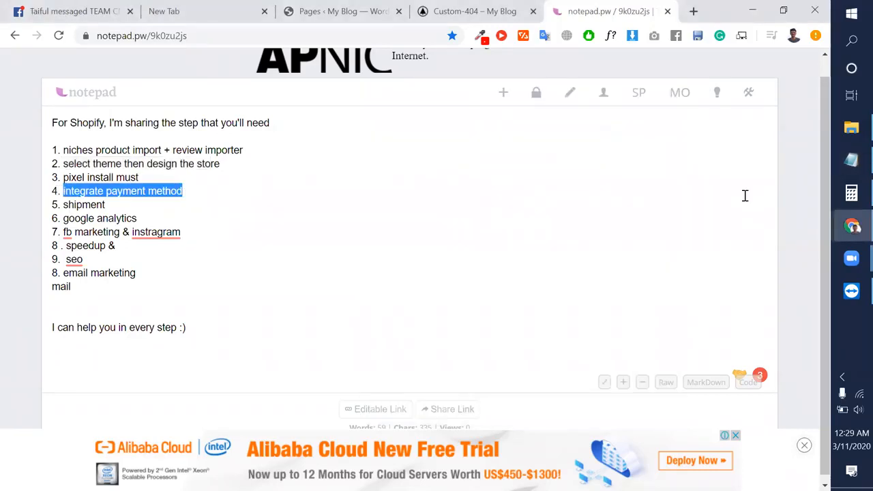
click(851, 161)
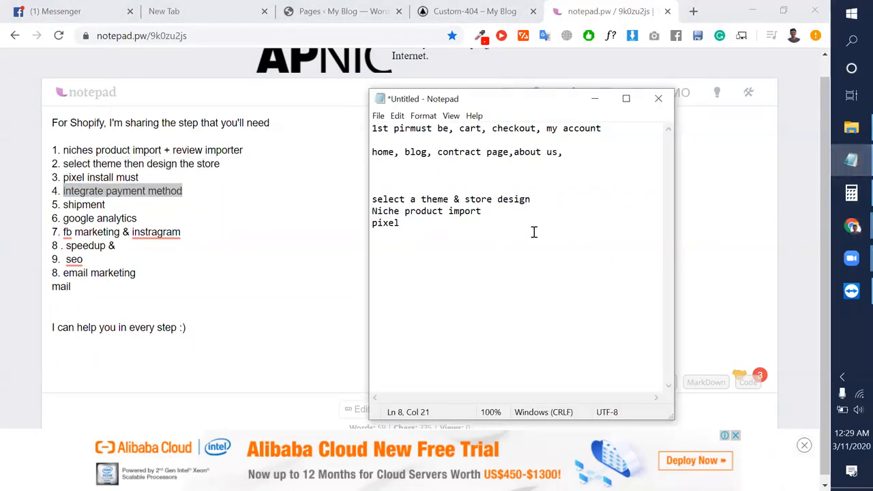
key(Return)
key(ctrl+v)
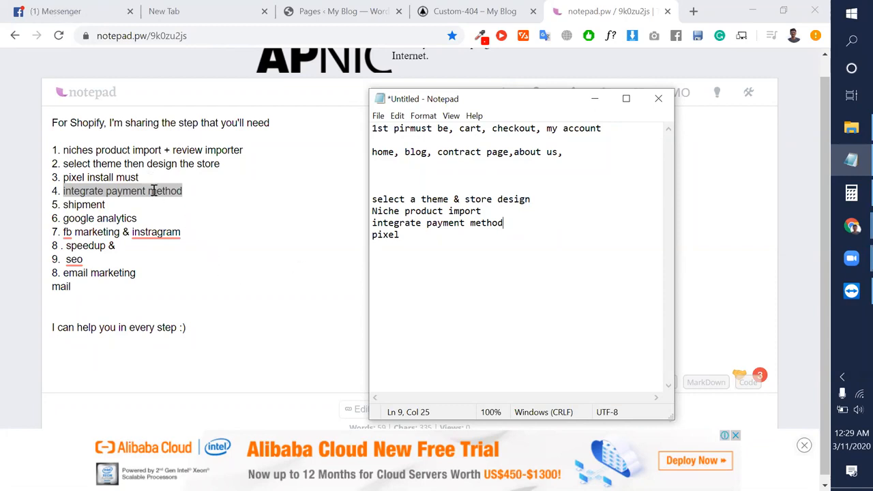
Copy "shipment" from the notepad.pw list into a new line below "integrate payment method" in the Notepad note.
click(93, 217)
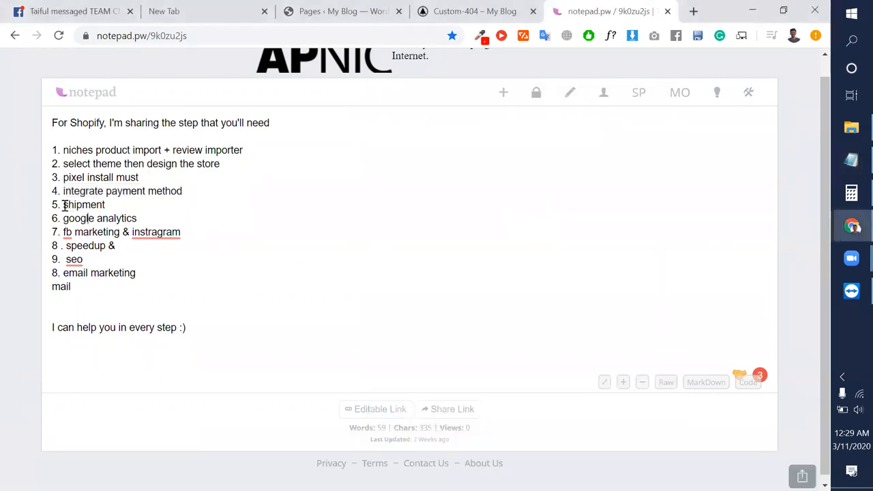
drag(64, 205, 113, 205)
key(ctrl+c)
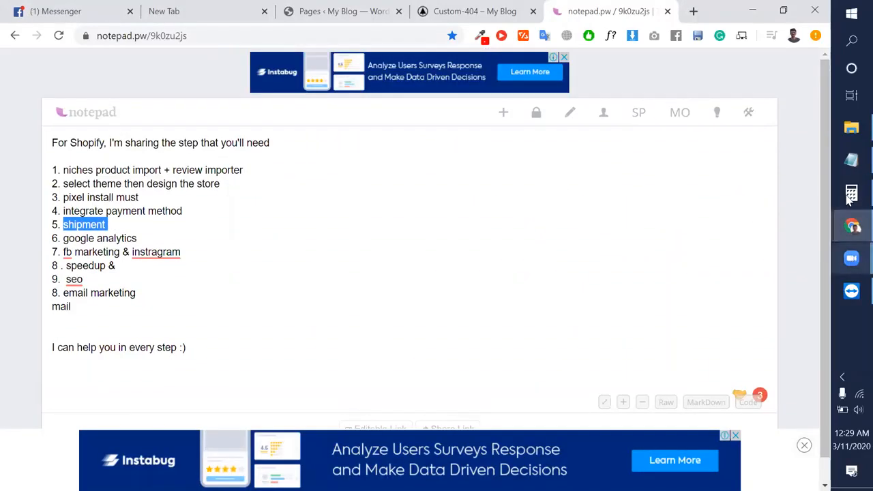
click(851, 160)
key(Return)
key(ctrl+v)
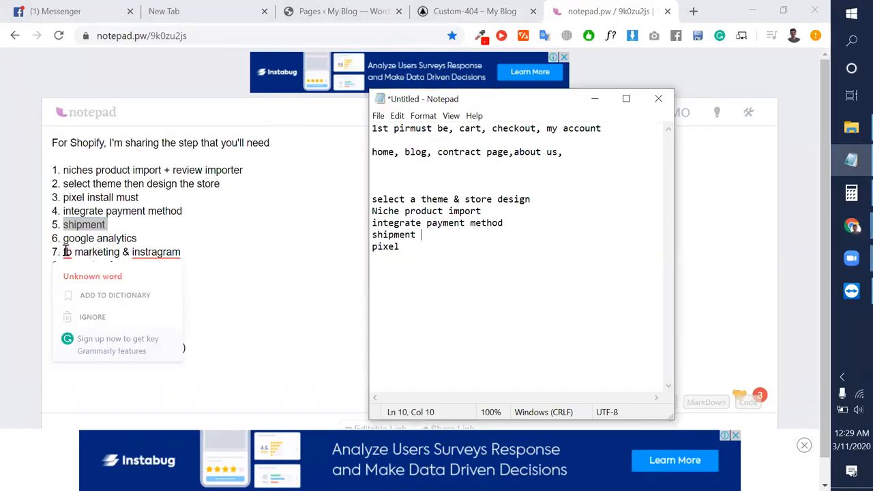
Copy the rest of the notepad.pw list, from item 6 "google analytics" through "mail".
click(64, 238)
drag(64, 238, 139, 237)
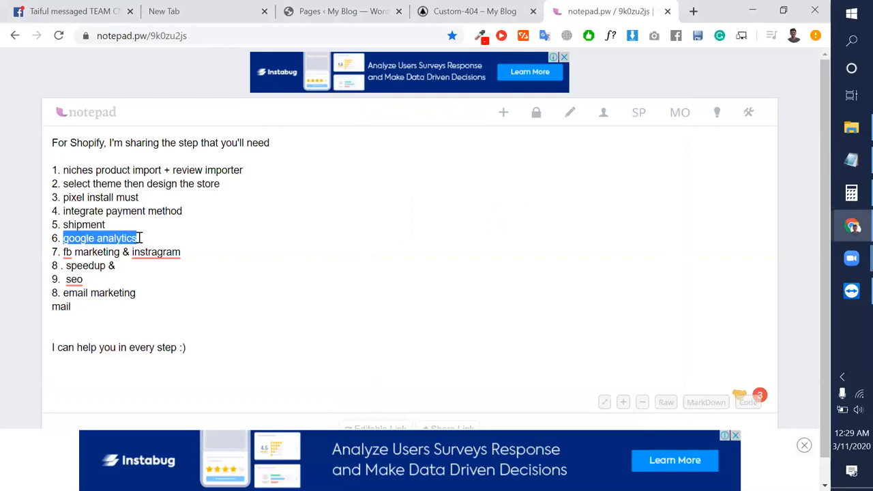
mouse_move(65, 251)
drag(64, 251, 97, 252)
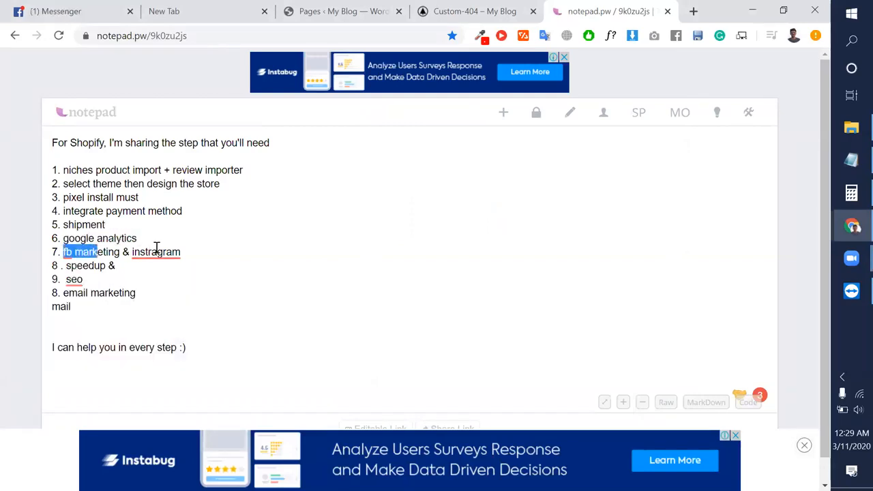
click(202, 249)
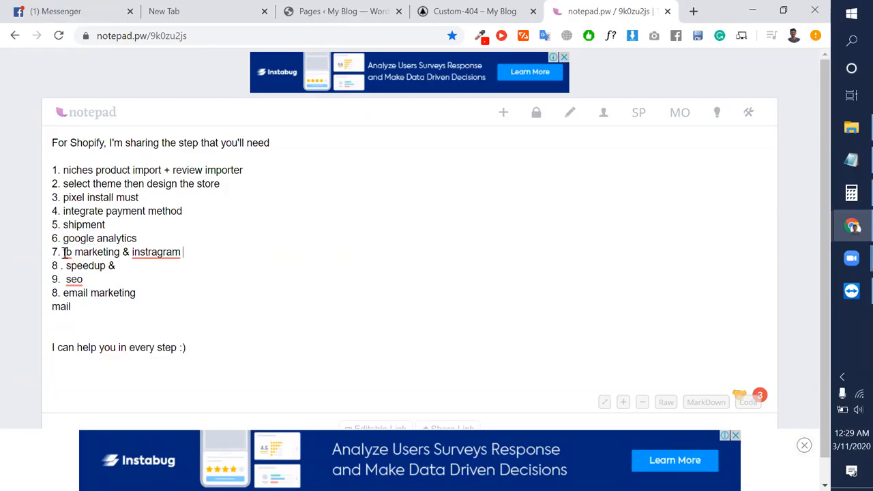
drag(52, 238, 143, 302)
key(ctrl+c)
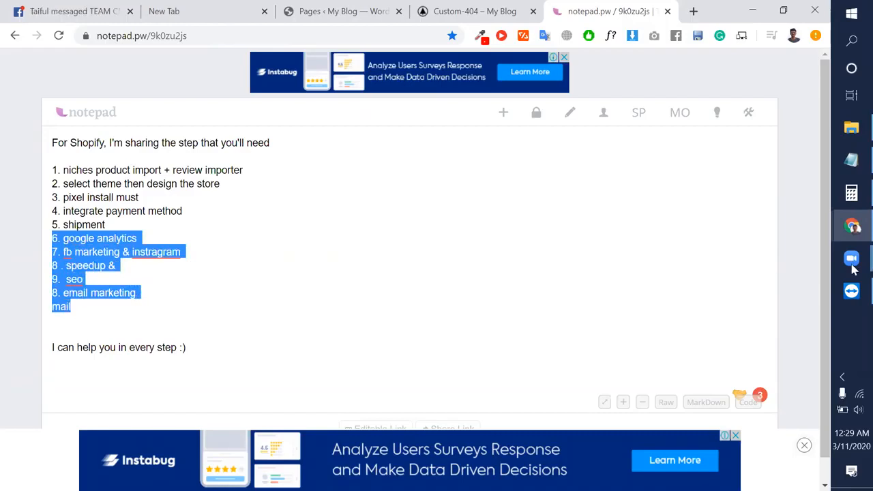
Complete the pixel line in the Notepad note as "pixel install" and paste the copied list items below it.
click(851, 161)
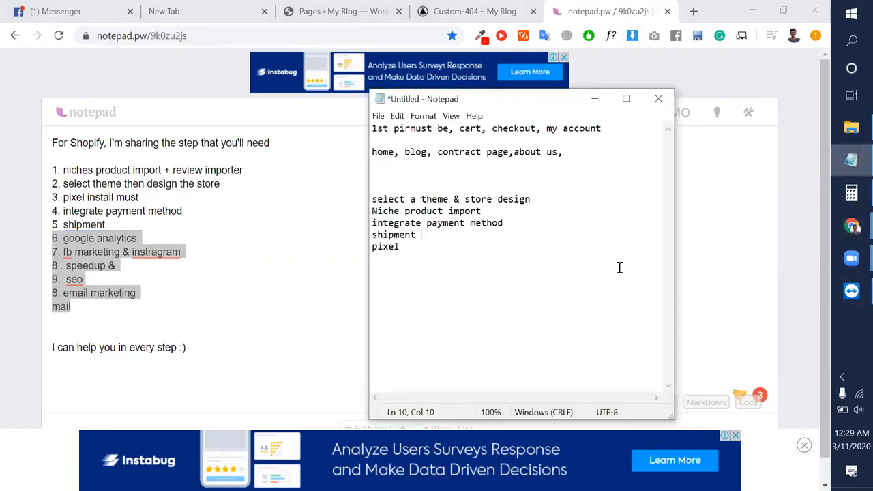
click(417, 250)
text(install)
key(Return)
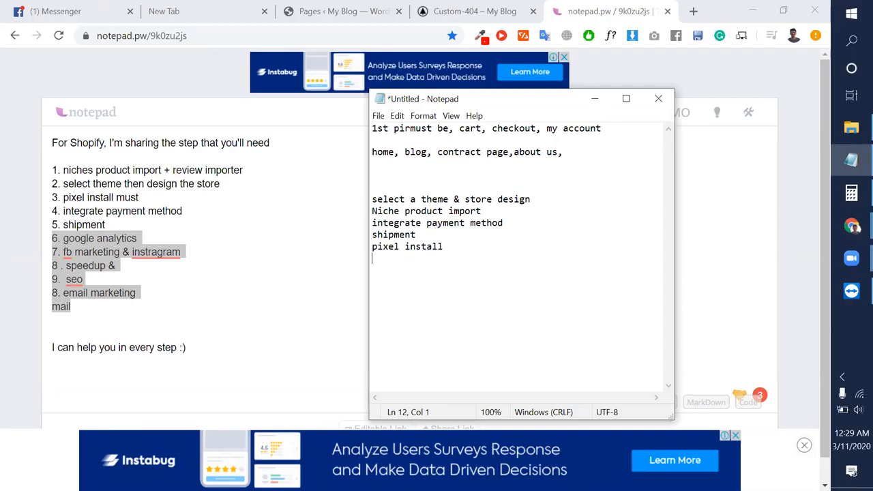
key(ctrl+v)
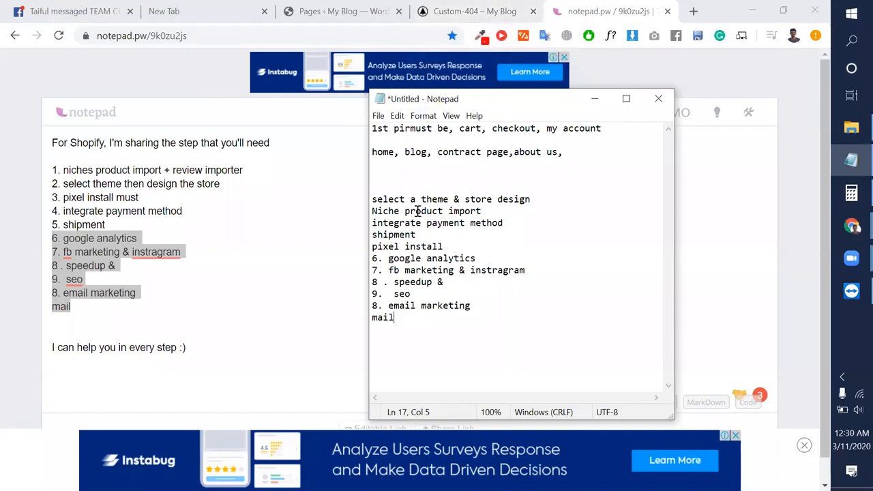
Review the Notepad note by highlighting the "pixel install" line and the whole step list from the theme line through "mail".
drag(445, 249, 372, 248)
click(453, 245)
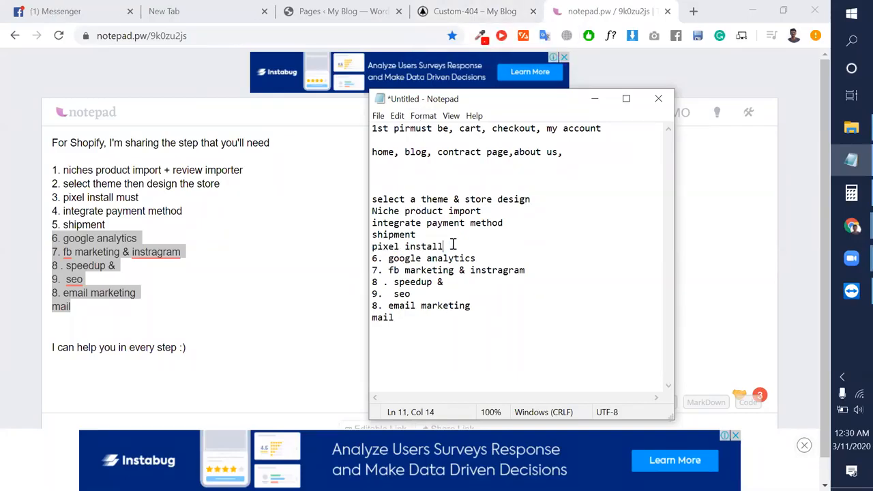
drag(453, 245, 366, 247)
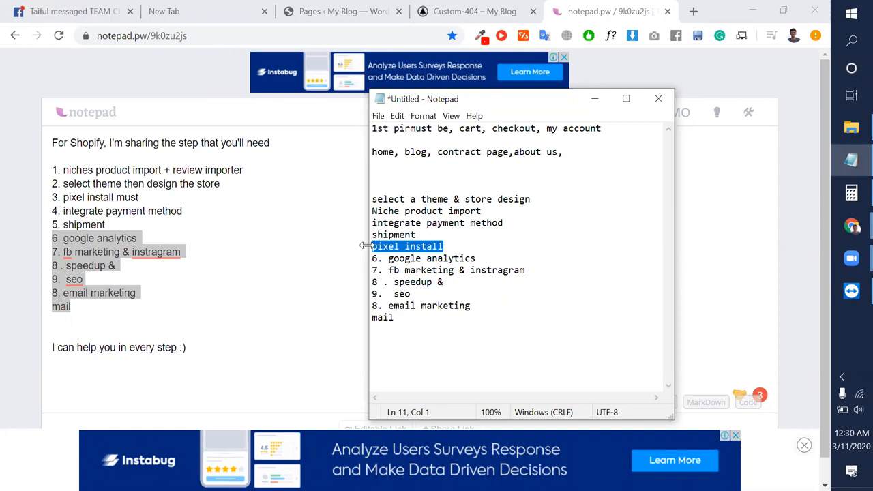
drag(421, 331, 366, 200)
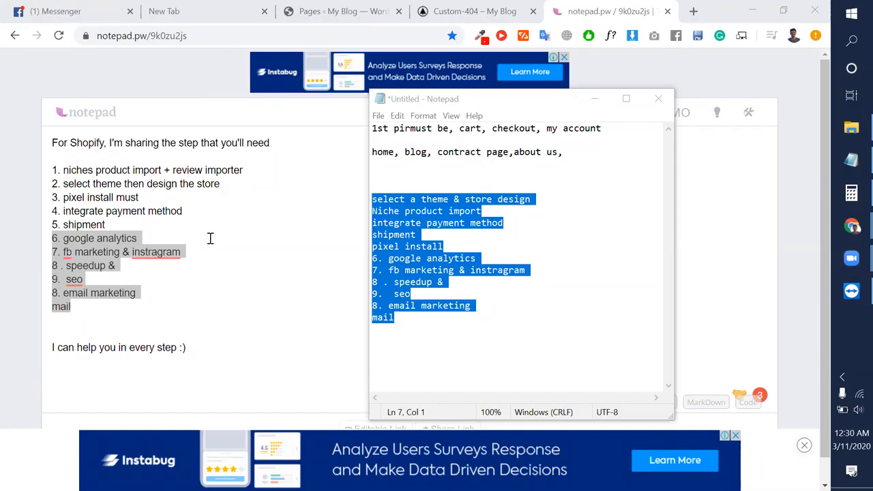
Close the notepad.pw tab and return to the WordPress Pages list.
click(668, 12)
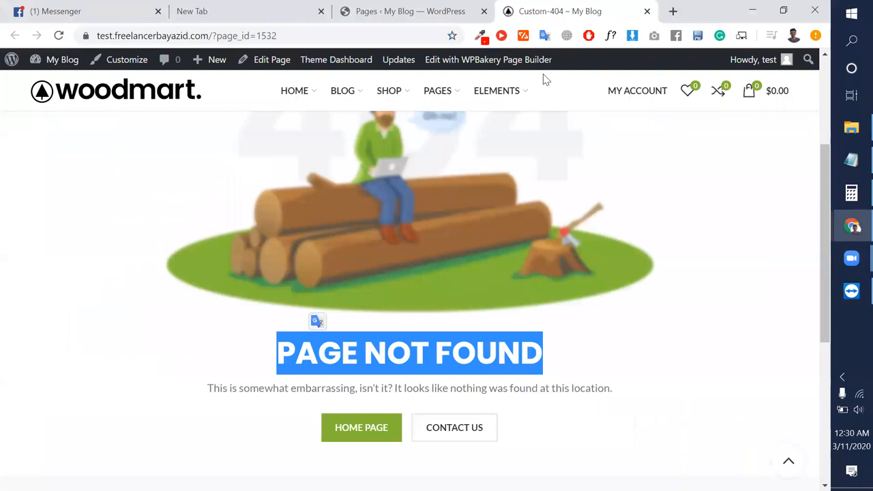
click(444, 10)
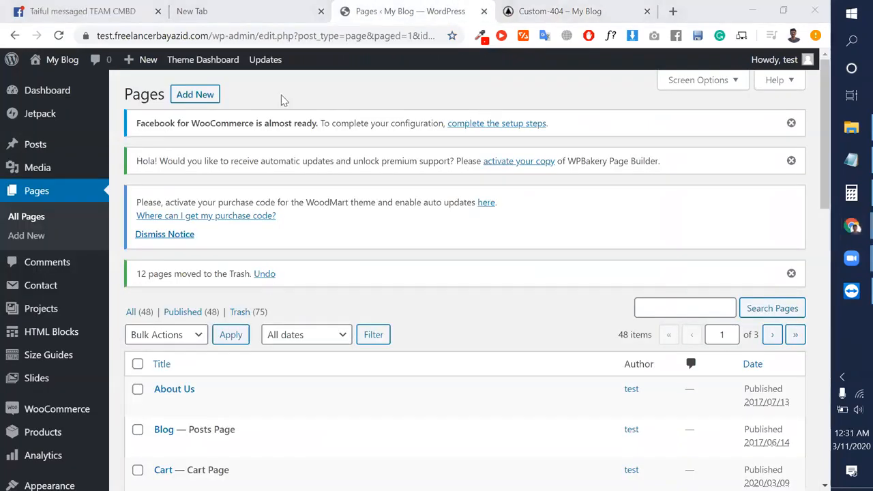
click(560, 11)
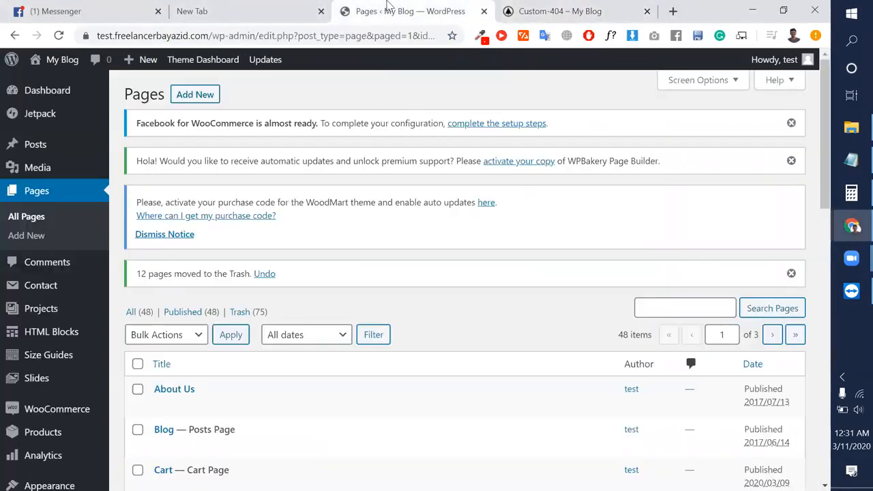
click(408, 11)
Move the Home video, Home watches, Home Wine, Image Hotspot, Images gallery, Infobox, Instagram, List-element, Maintenance 2 and Maintenance 3 pages to the trash.
scroll(328, 341, down, 1)
scroll(286, 239, down, 7)
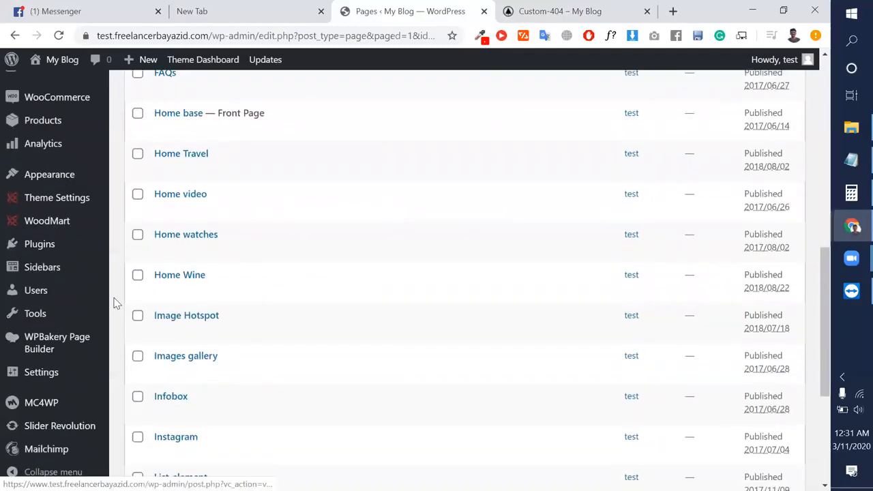
click(138, 234)
click(138, 194)
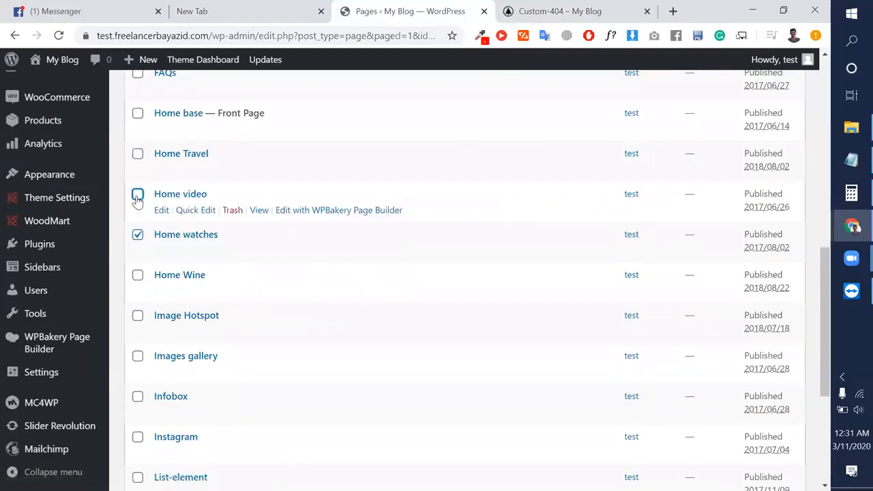
click(138, 316)
click(138, 357)
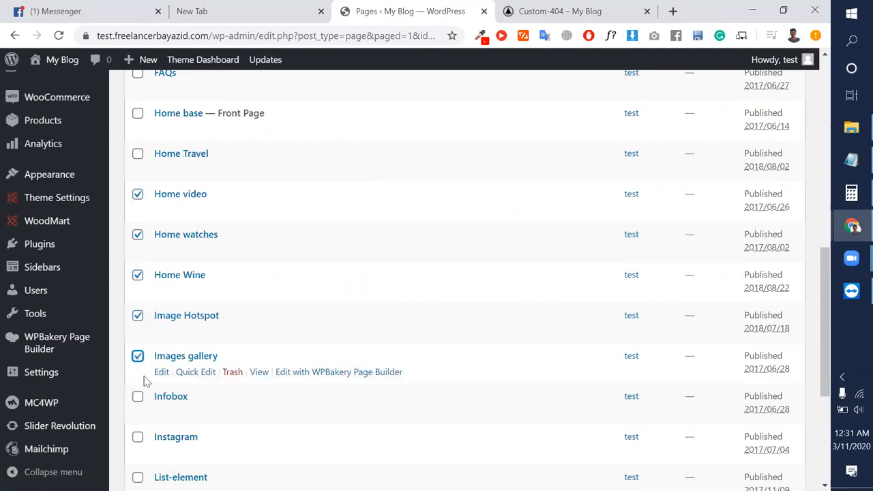
scroll(145, 380, down, 1)
scroll(180, 311, down, 1)
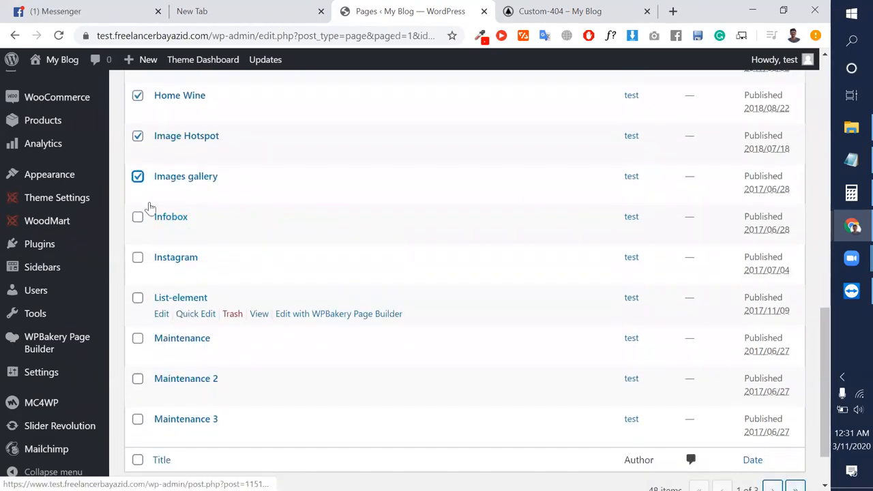
scroll(204, 232, down, 1)
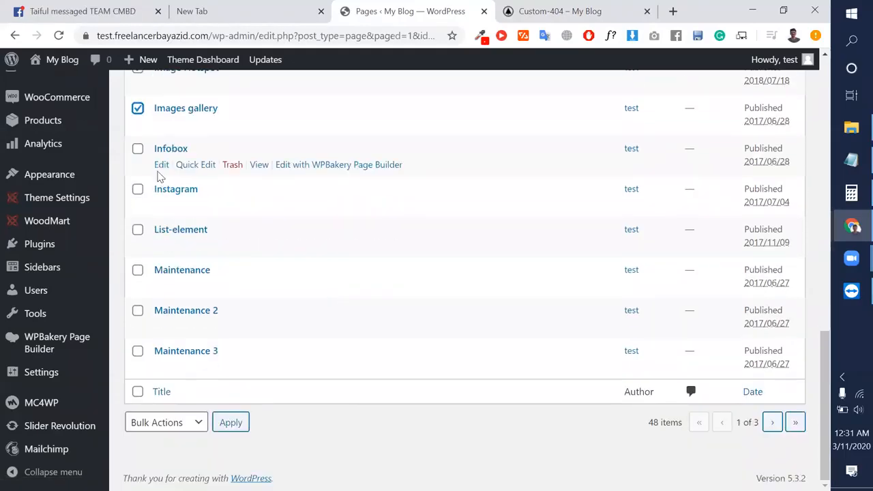
click(138, 149)
click(138, 189)
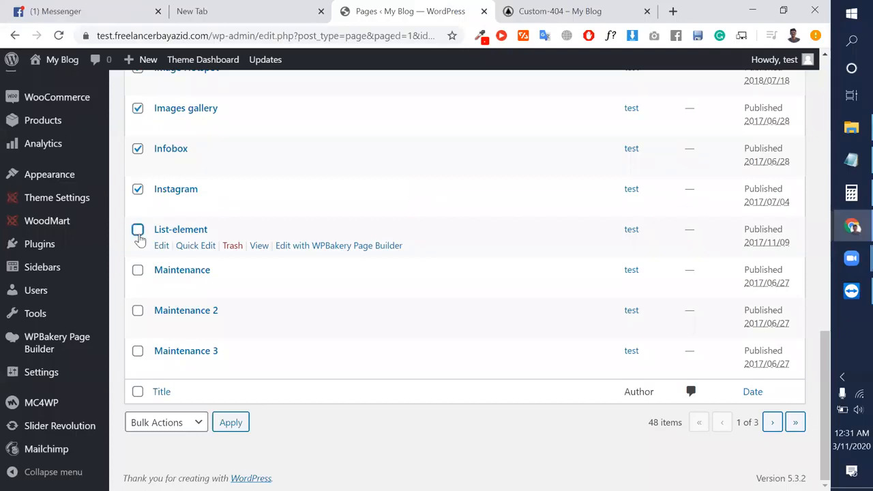
click(138, 231)
click(138, 311)
click(138, 352)
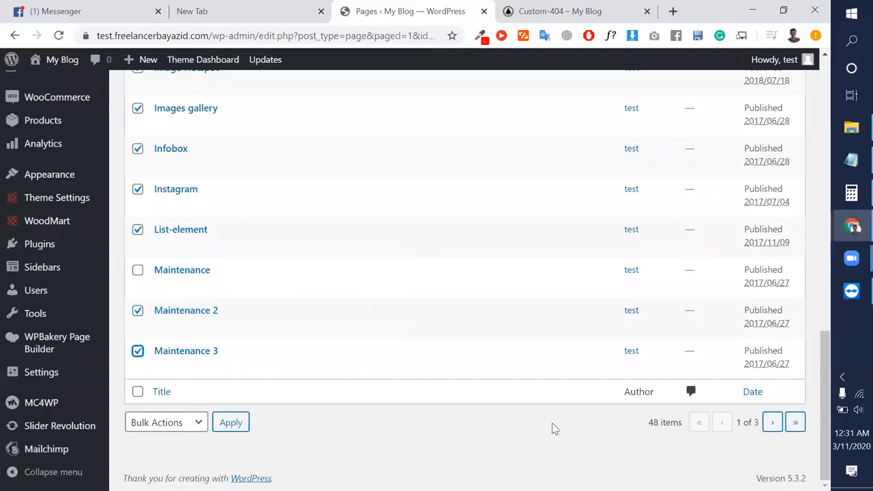
click(198, 424)
click(171, 464)
click(232, 423)
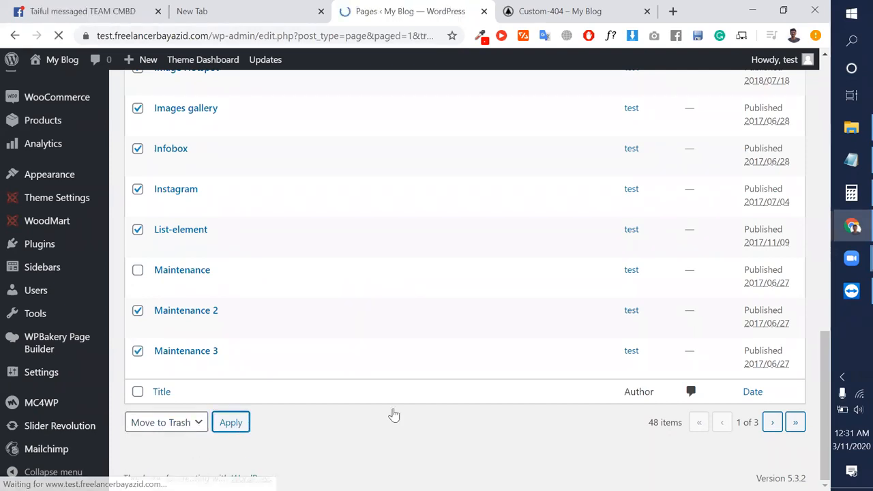
Bulk-move the Our team, Parallax Scrolling, Portfolio, Portfolio element, Pricing tables, Products by ID and Products Categories pages to the trash.
scroll(529, 389, down, 12)
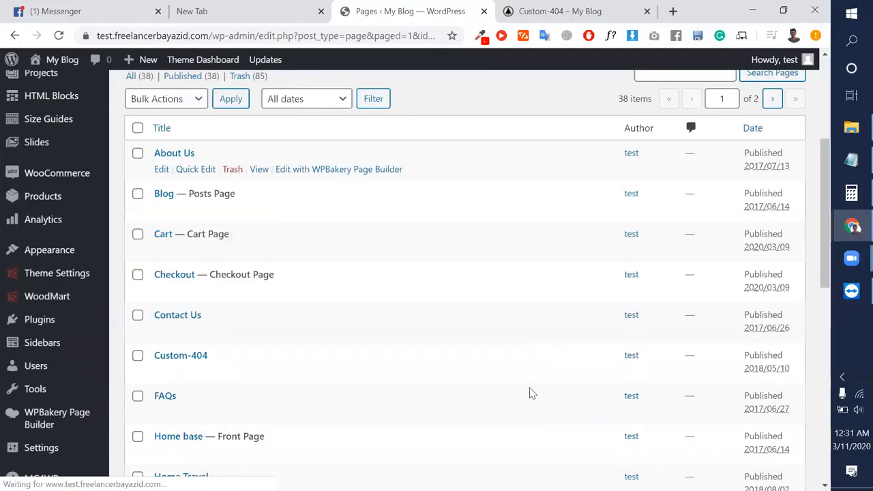
scroll(531, 392, up, 4)
scroll(531, 392, down, 2)
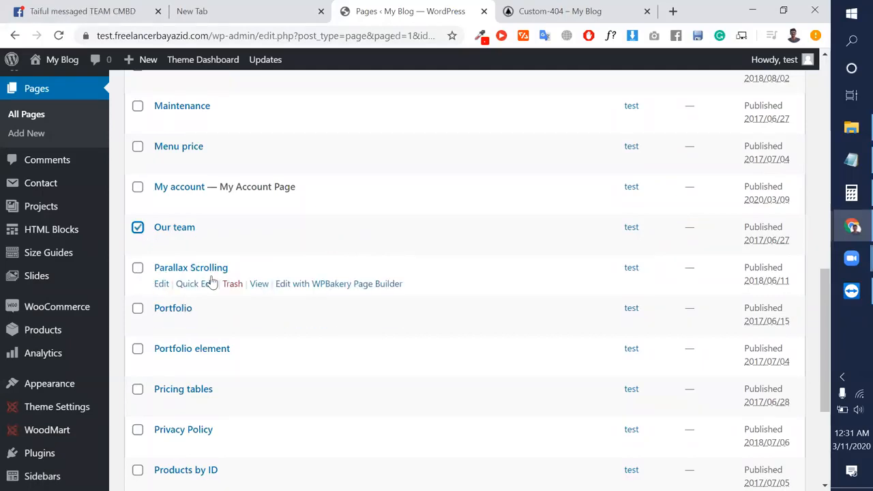
click(138, 267)
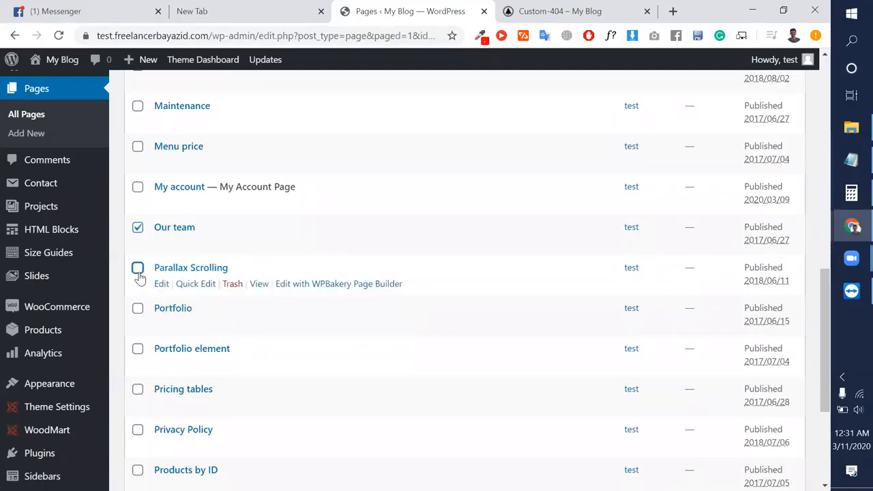
click(138, 308)
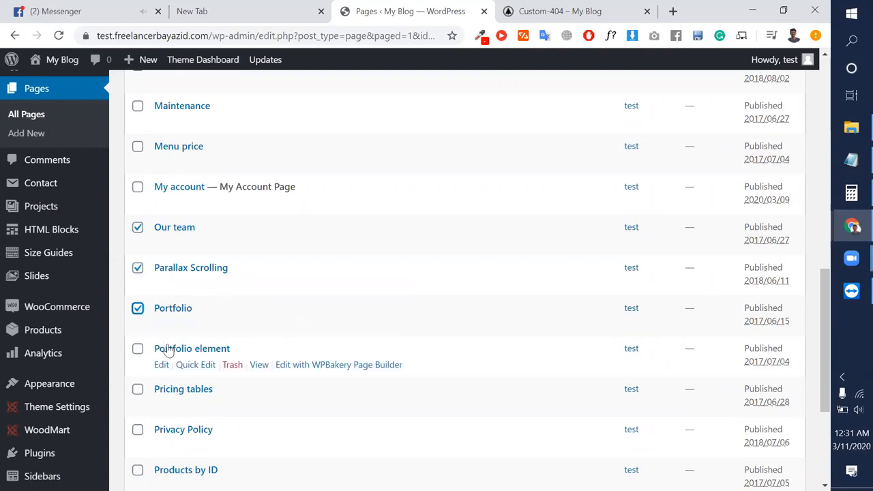
click(138, 348)
scroll(156, 408, down, 1)
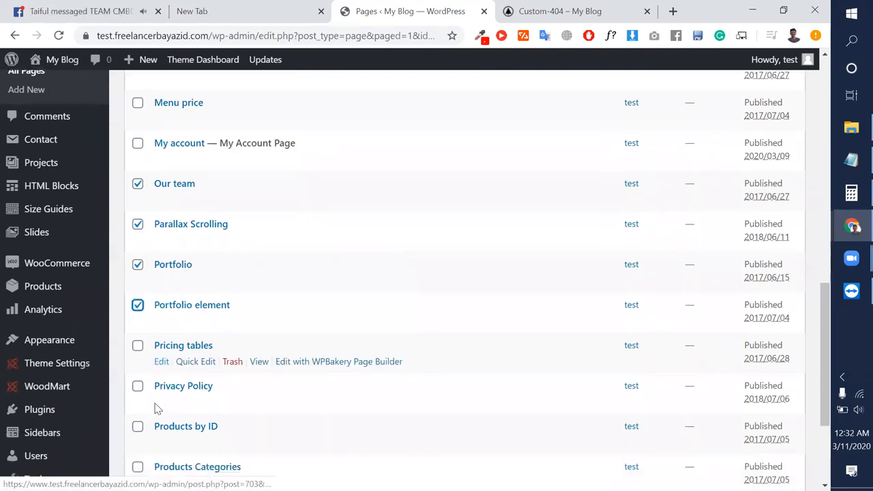
click(138, 346)
scroll(163, 420, down, 1)
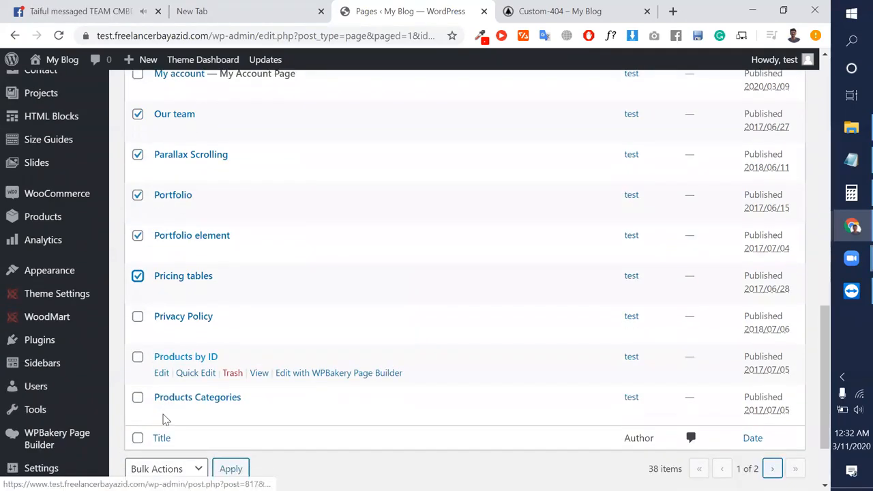
click(138, 357)
click(138, 397)
scroll(198, 385, down, 1)
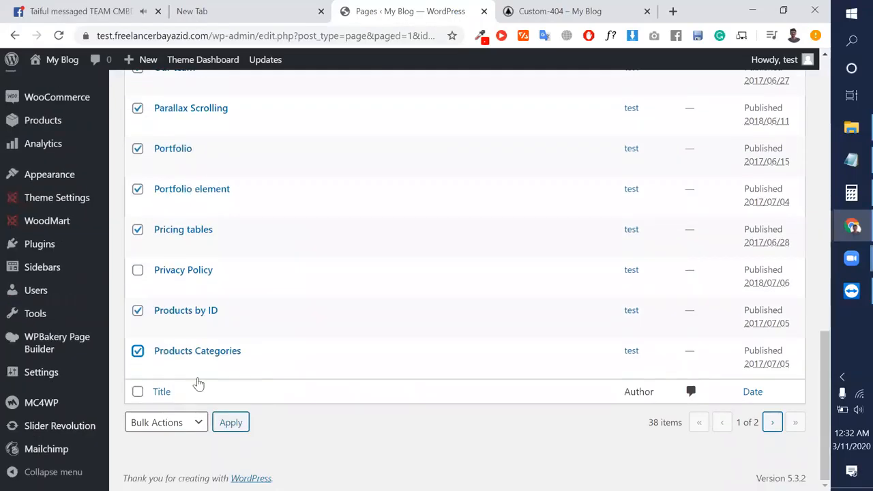
click(197, 422)
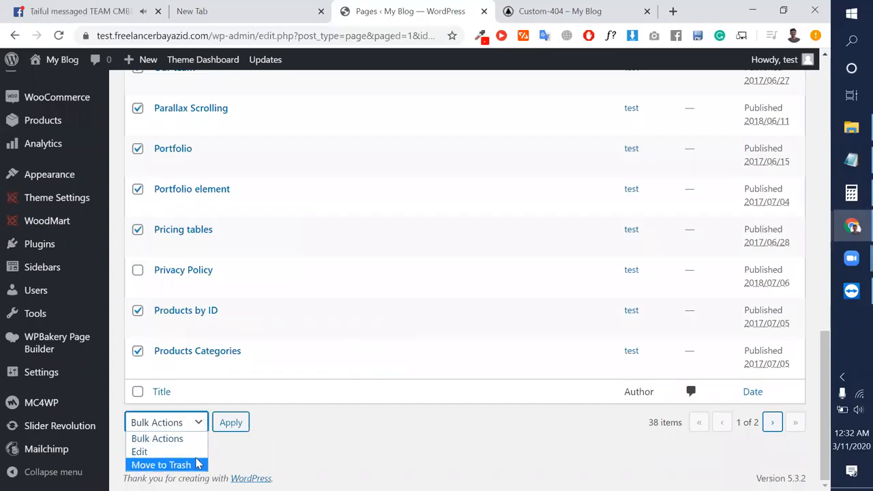
click(198, 464)
click(220, 430)
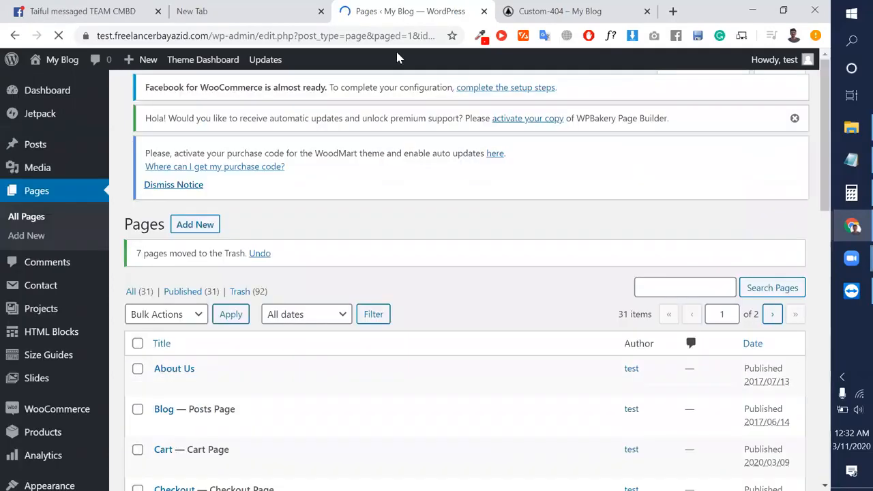
Bulk-move the Products Category, Products grid, Products widgets, Recent Products, Sale Products and Section Dividers pages to the trash.
scroll(343, 312, down, 6)
key(super+Tab)
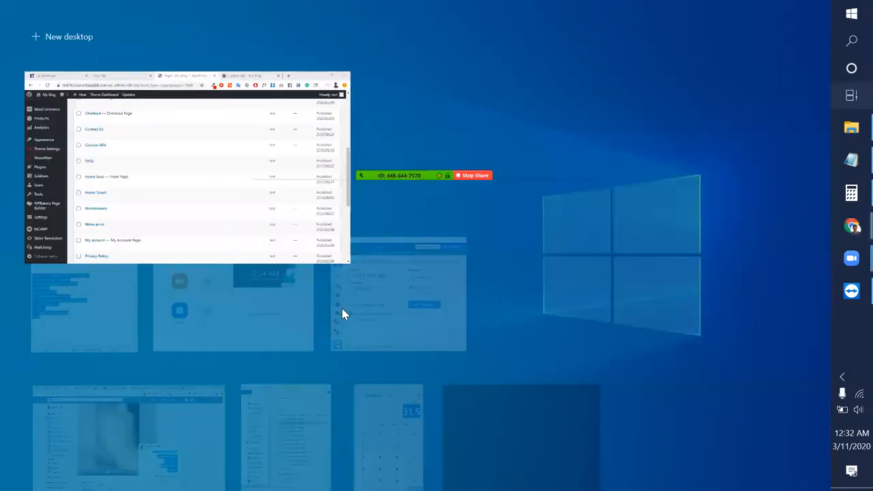
click(171, 184)
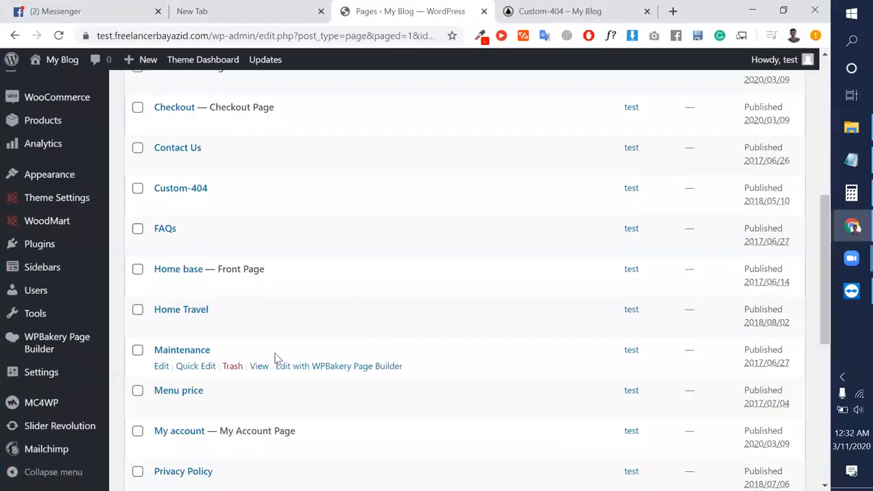
scroll(275, 357, down, 6)
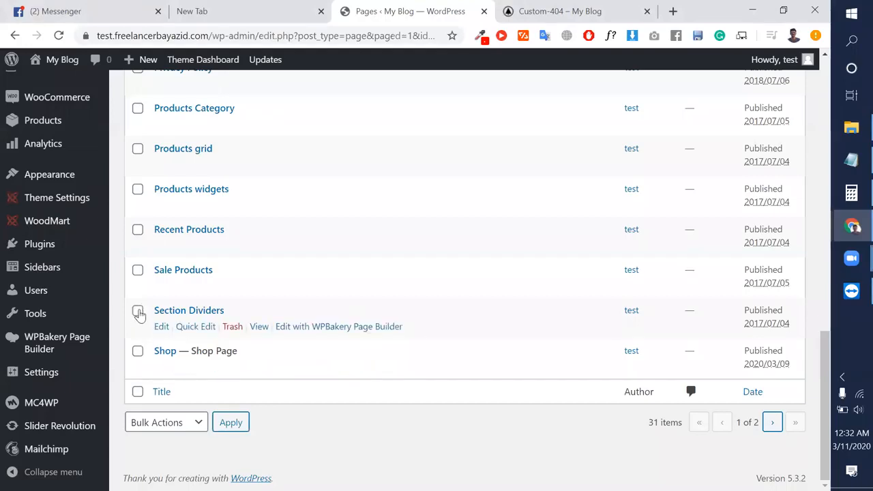
click(138, 312)
click(138, 272)
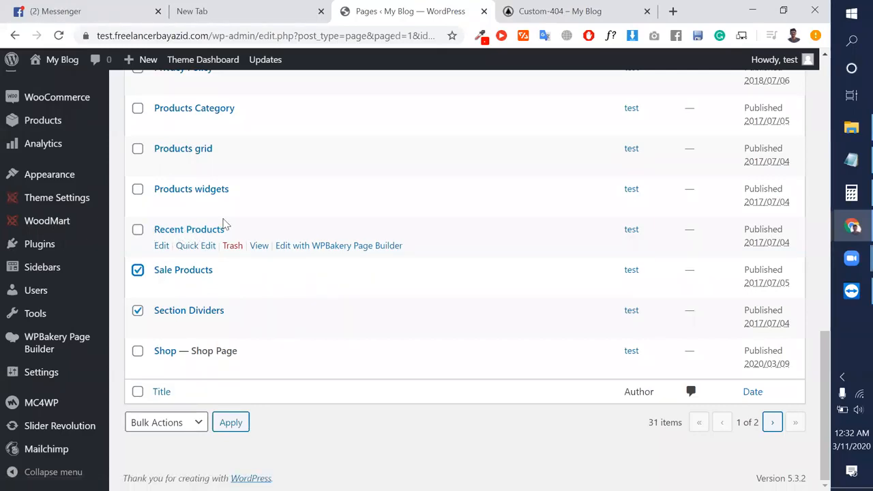
click(137, 189)
click(137, 149)
click(137, 108)
scroll(135, 112, up, 2)
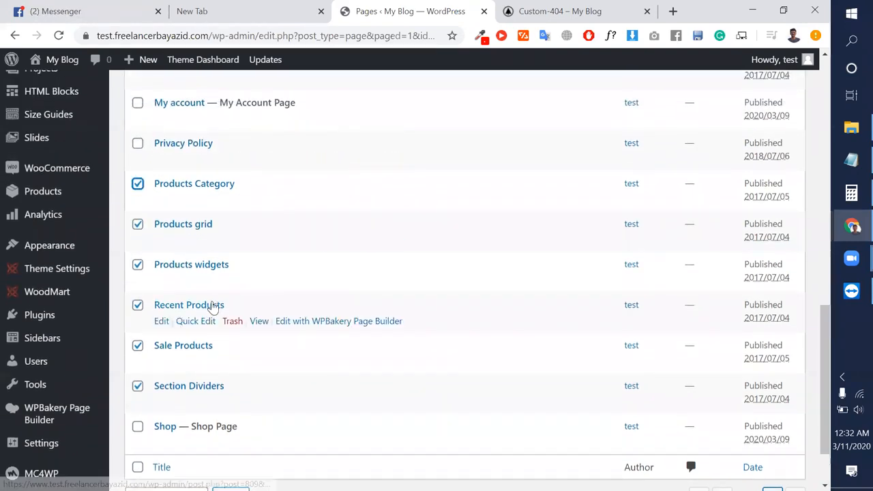
scroll(212, 307, down, 2)
click(200, 427)
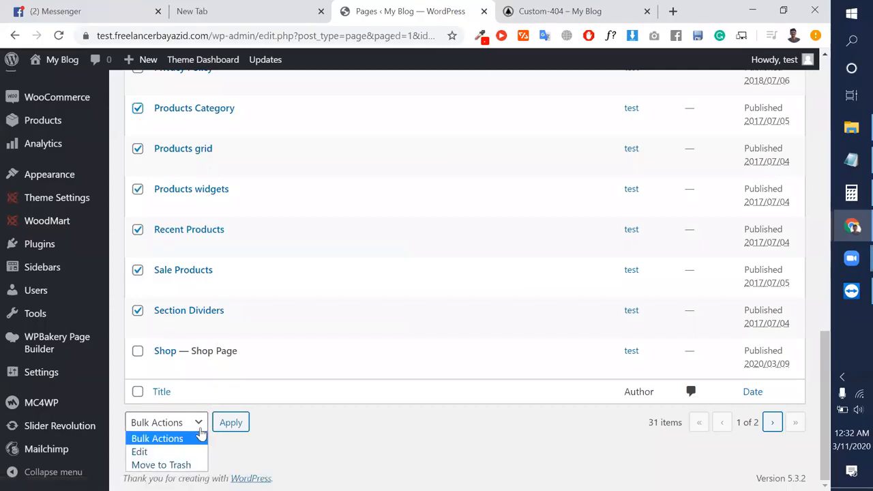
click(176, 467)
click(228, 423)
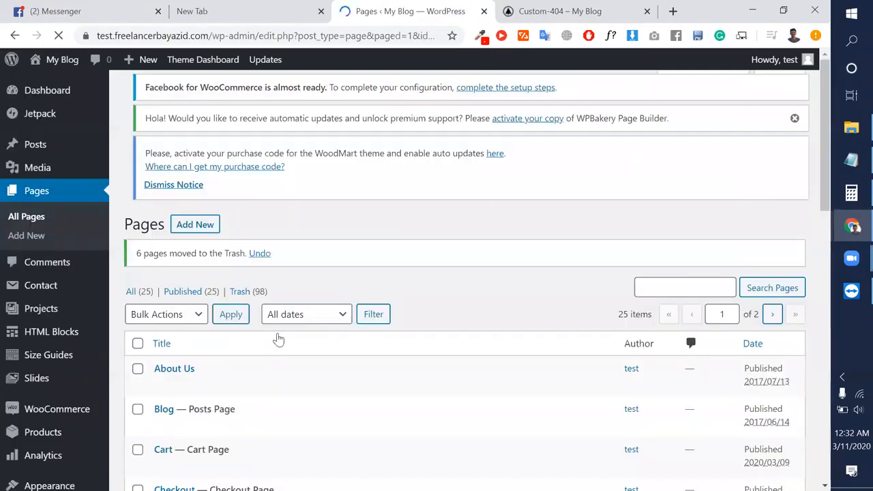
Bulk-move the Sliders, Social Buttons, Team Member, Testimonials and Timeline pages to the trash.
scroll(277, 337, down, 10)
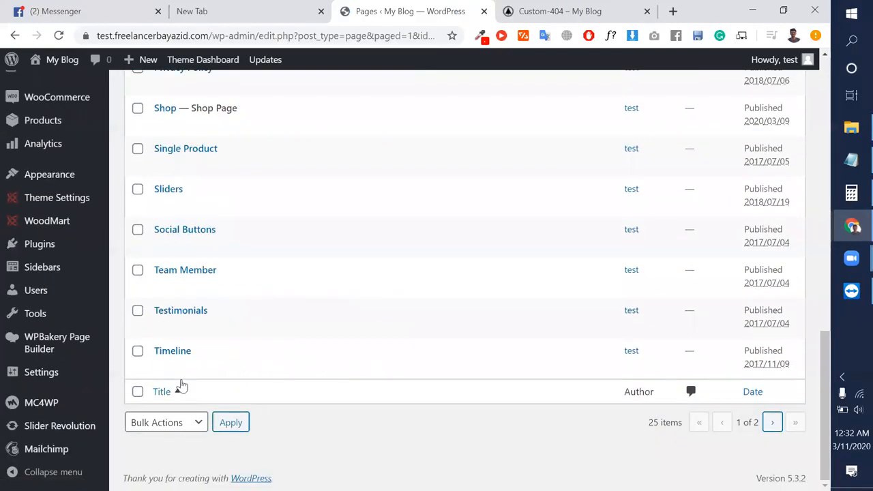
scroll(160, 302, up, 1)
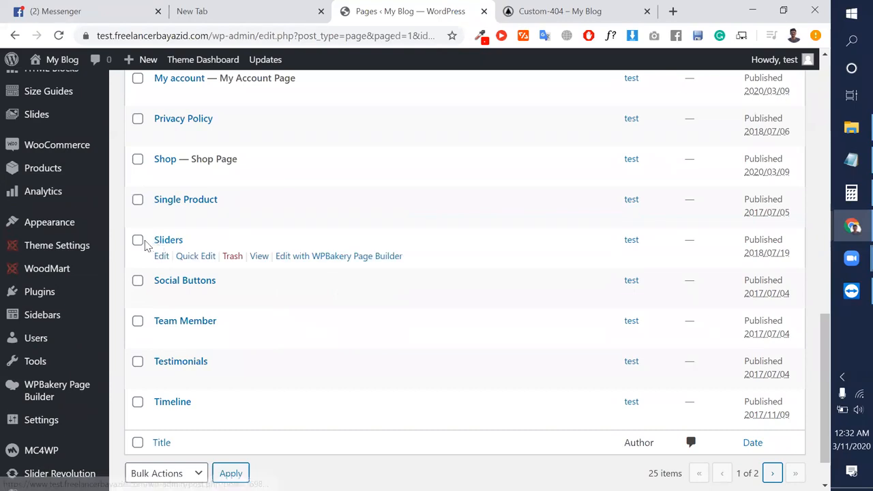
click(137, 242)
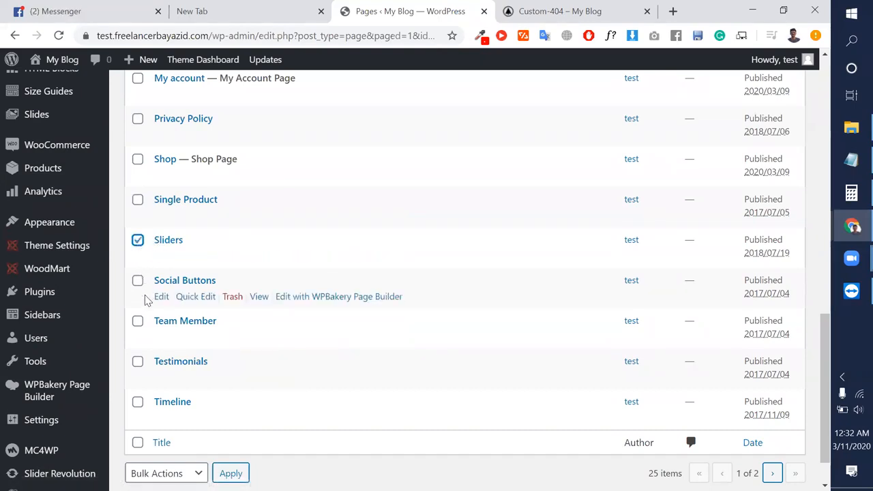
click(138, 282)
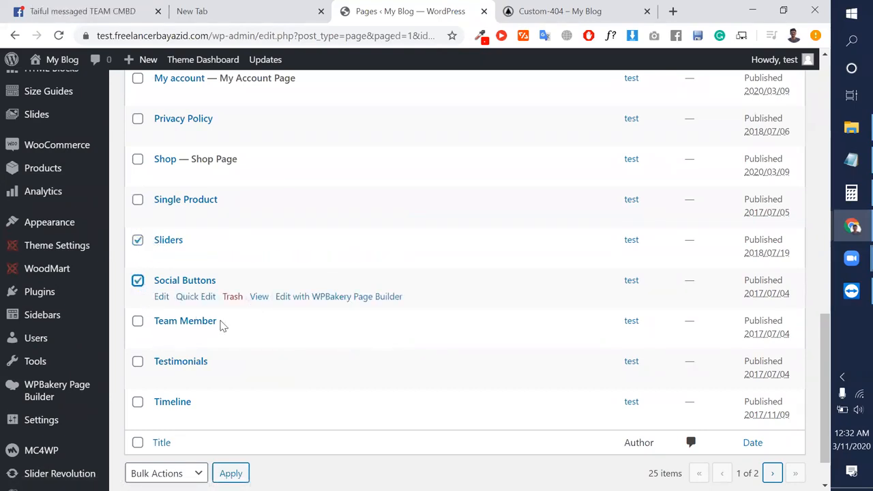
click(139, 325)
click(138, 362)
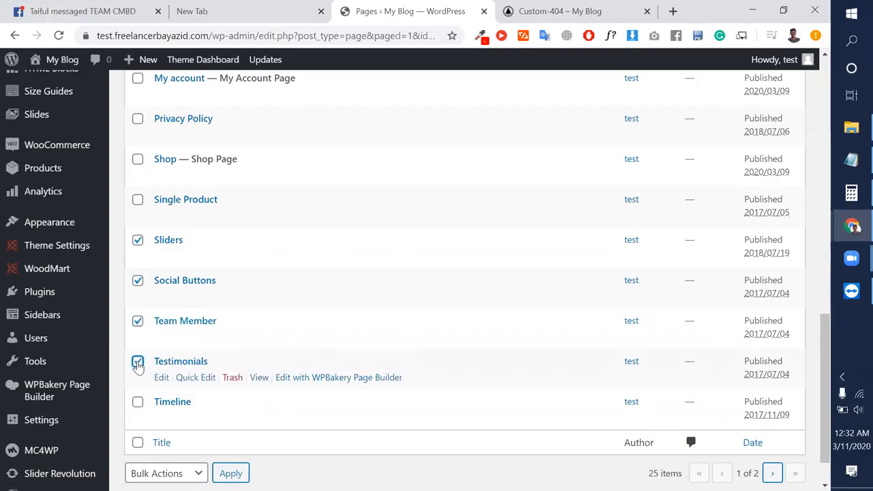
click(137, 402)
click(167, 473)
click(183, 456)
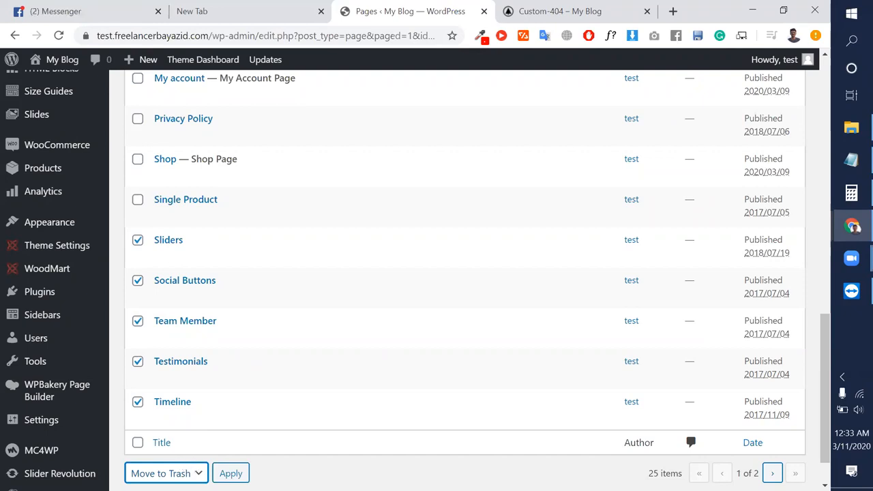
right_click(206, 228)
click(184, 474)
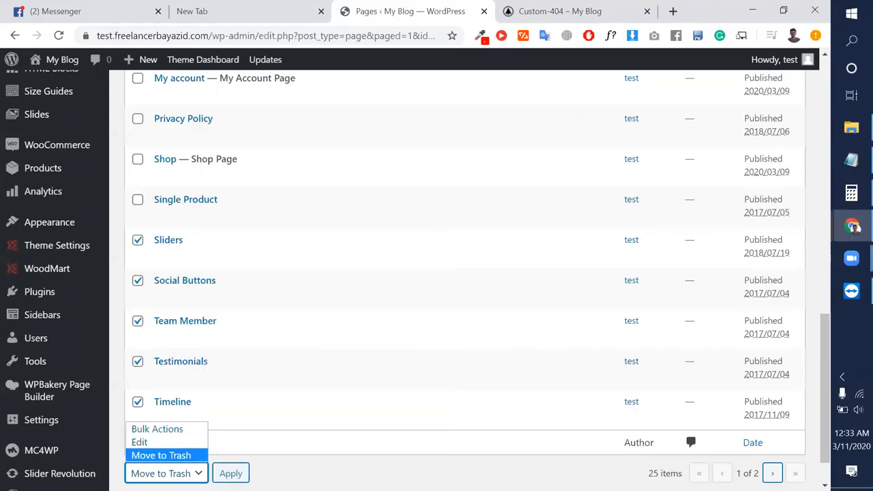
click(161, 455)
click(231, 473)
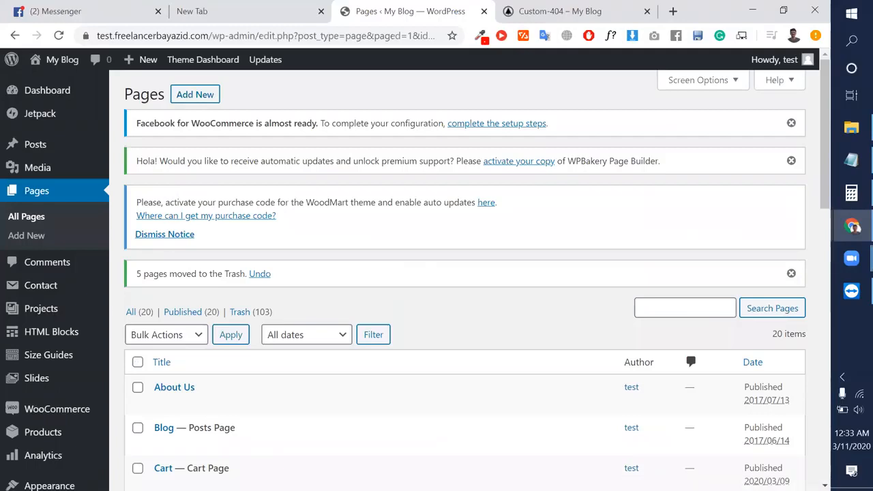
Select the Video-element and Top Rated Products pages in the pages list.
scroll(181, 389, down, 10)
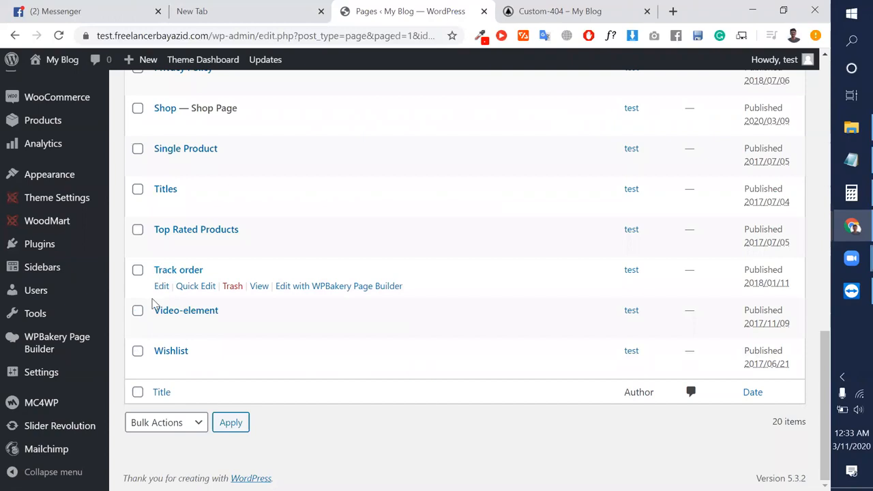
click(137, 229)
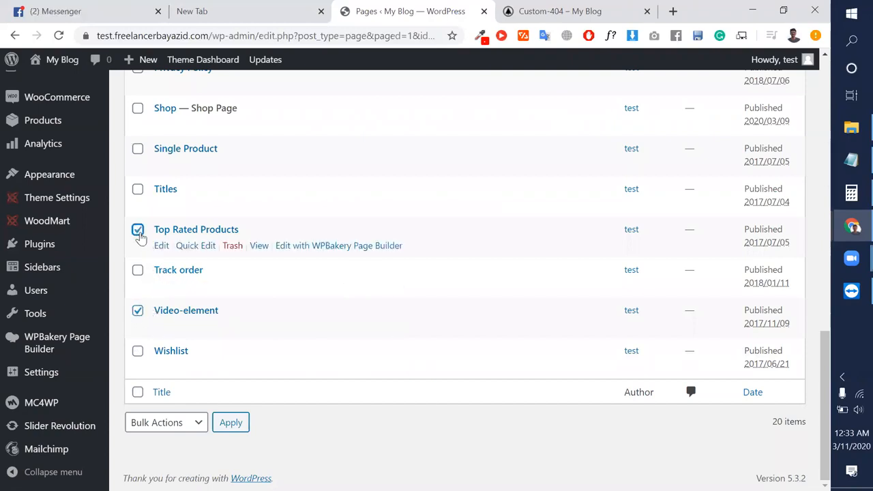
Close the separate Facebook browser window and return to the WordPress pages list.
key(super+d)
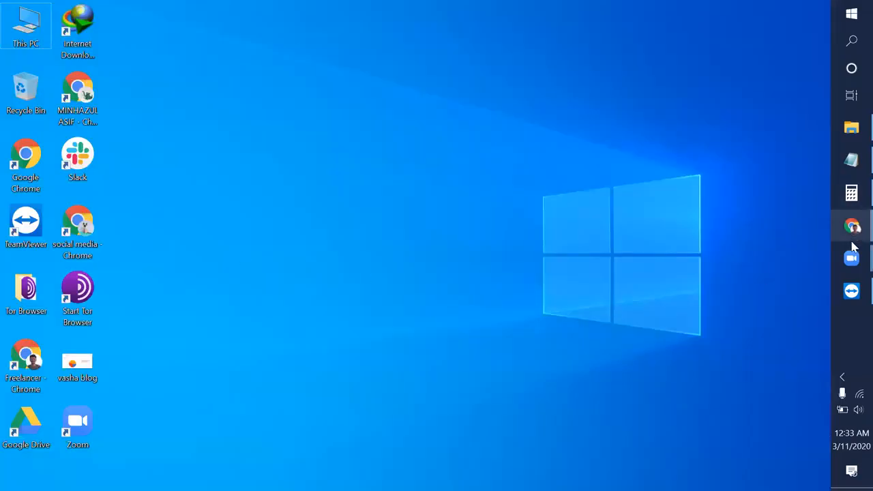
mouse_move(851, 228)
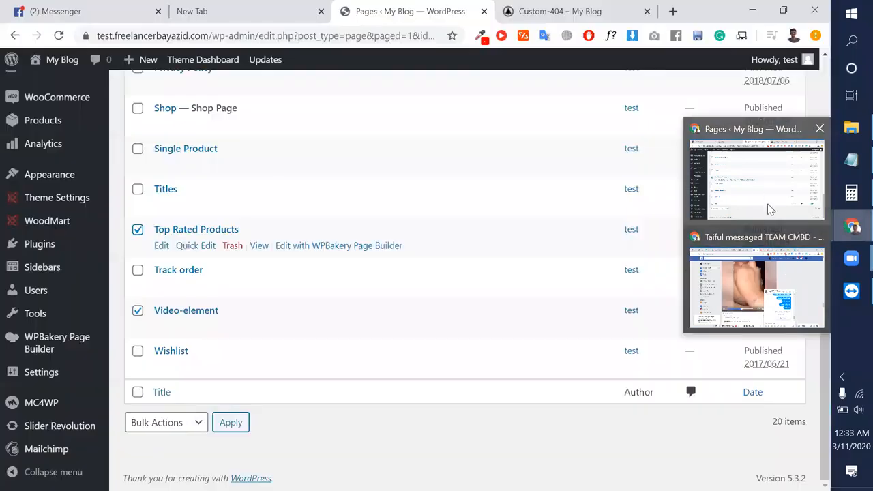
click(764, 205)
mouse_move(851, 228)
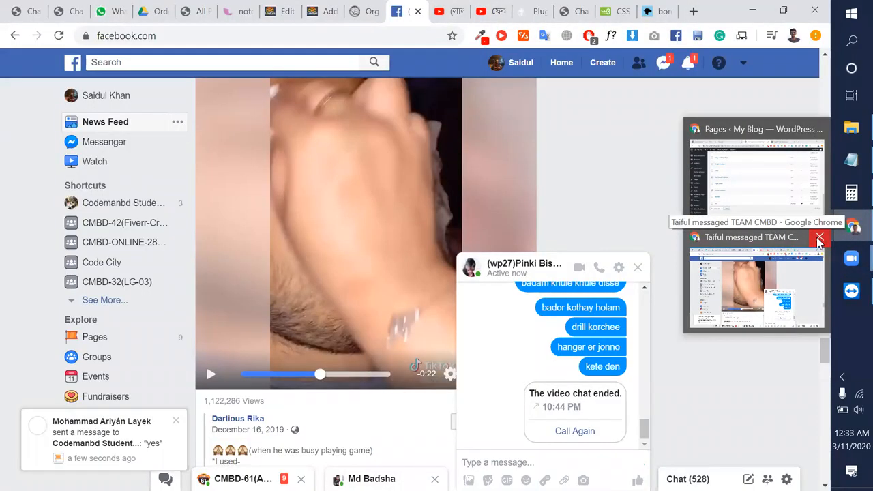
click(820, 238)
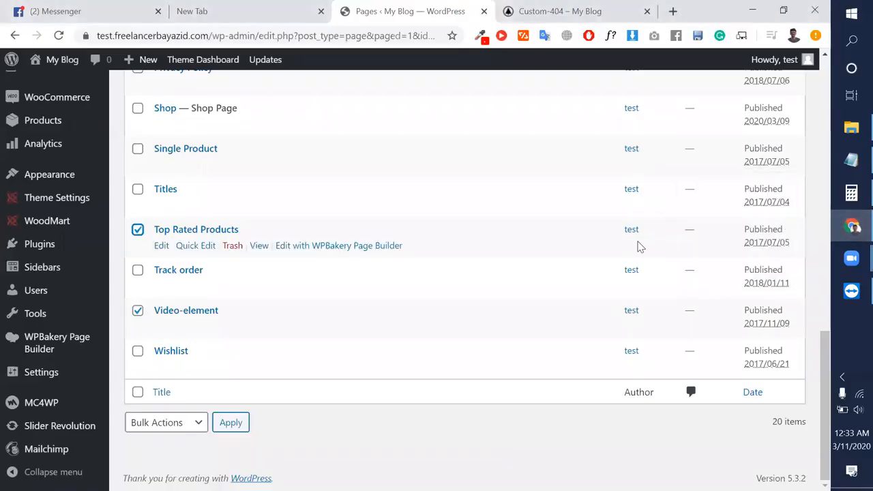
Bulk-move the selected Top Rated Products and Video-element pages to the trash.
click(180, 423)
click(189, 466)
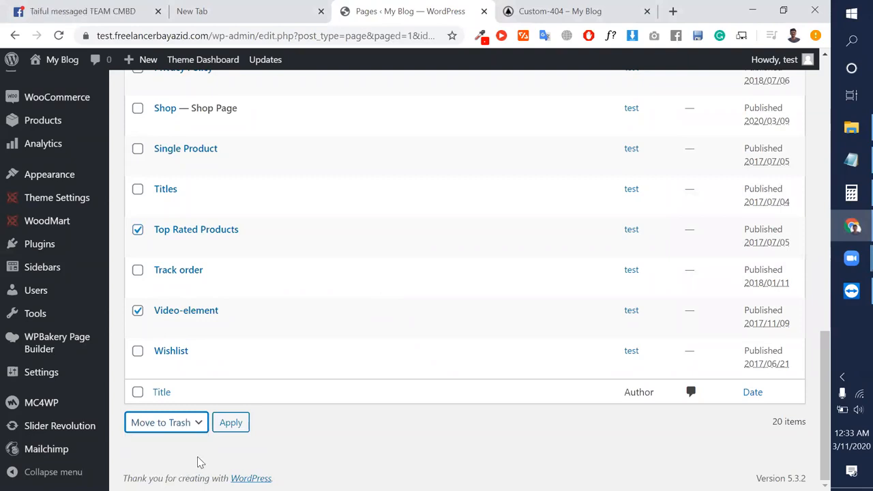
click(231, 425)
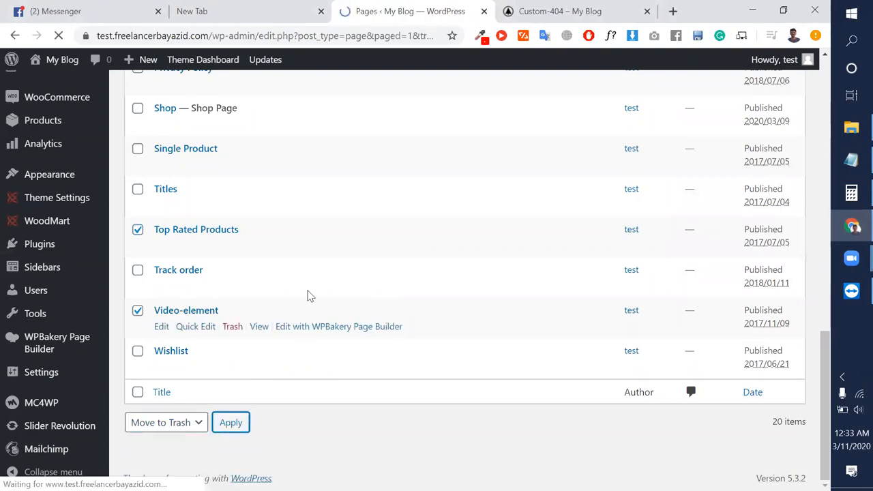
scroll(307, 295, up, 11)
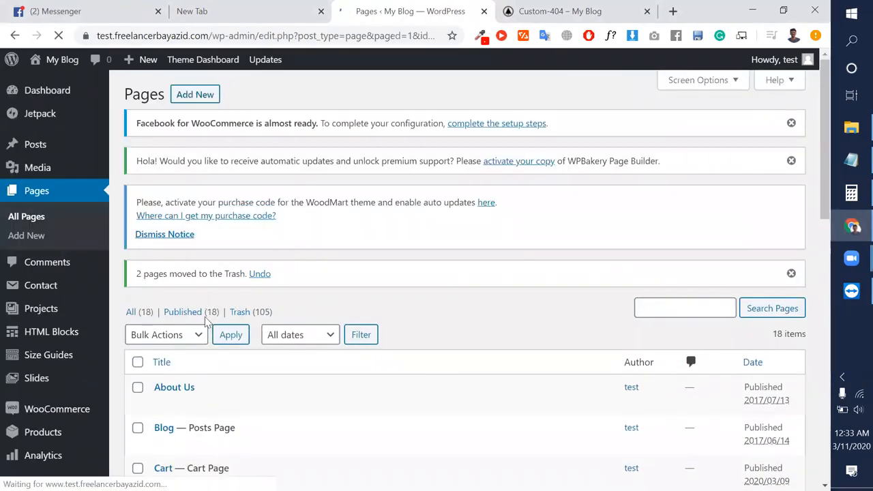
Review the remaining pages to decide which to keep, checking which home page is set as the front page.
scroll(205, 316, down, 10)
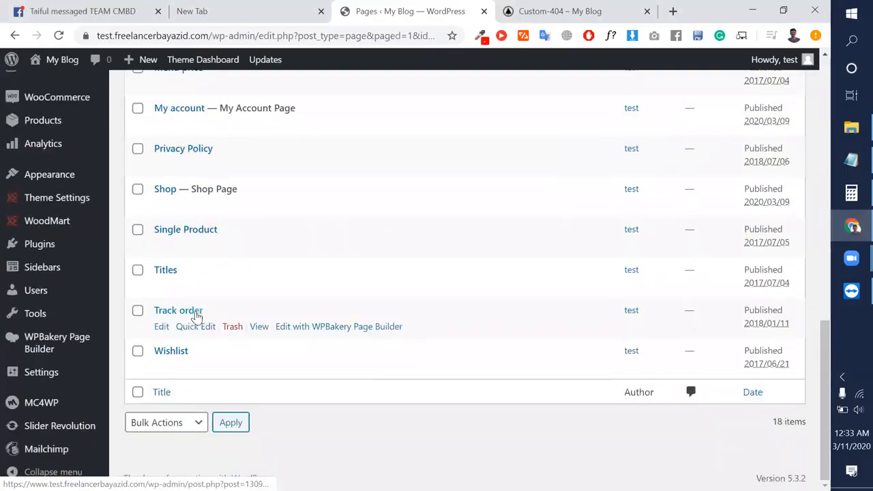
scroll(208, 345, up, 10)
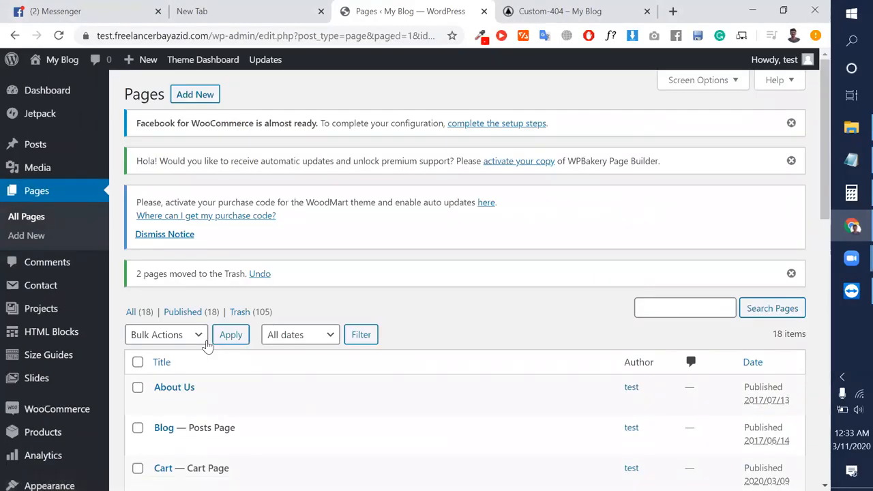
scroll(208, 347, down, 5)
scroll(146, 312, up, 2)
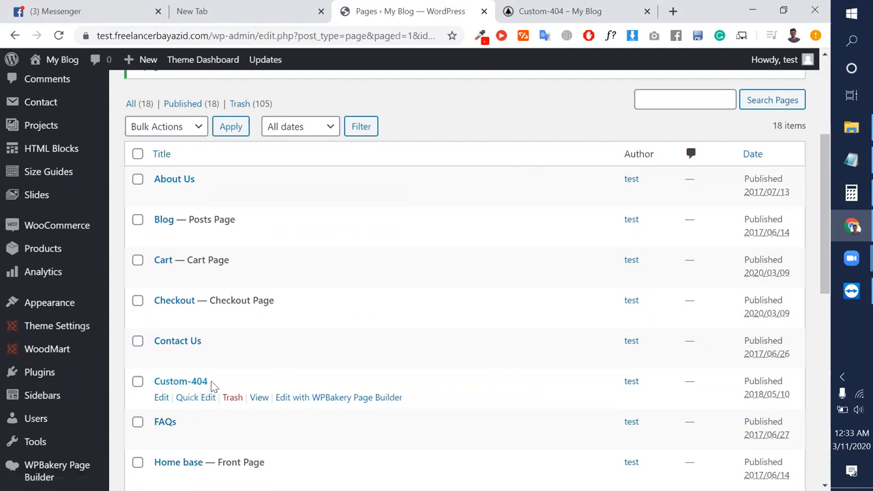
scroll(253, 386, down, 1)
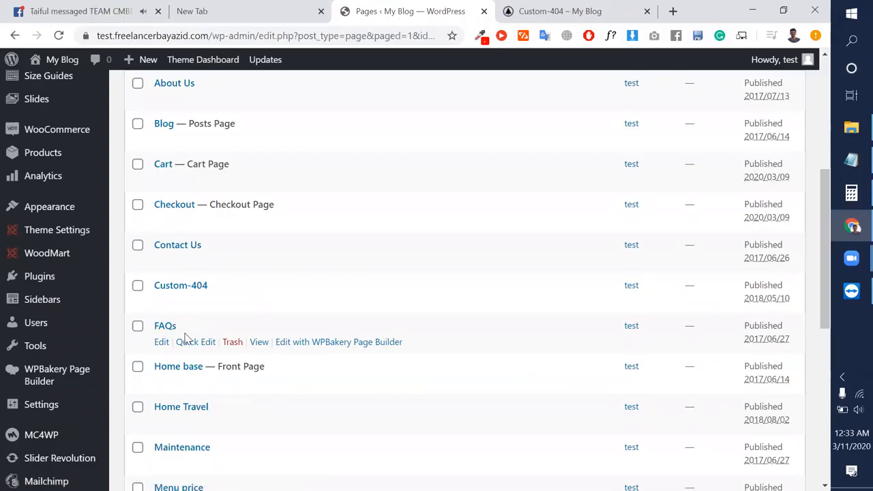
scroll(238, 364, down, 1)
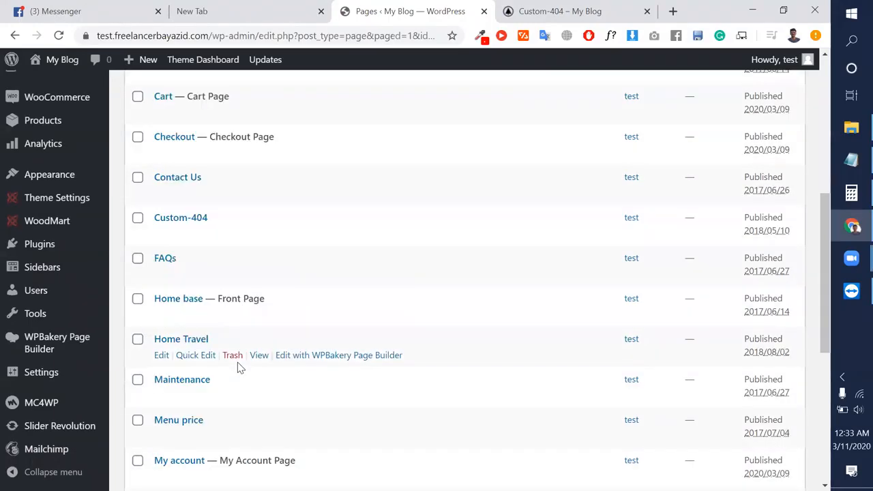
triple_click(232, 300)
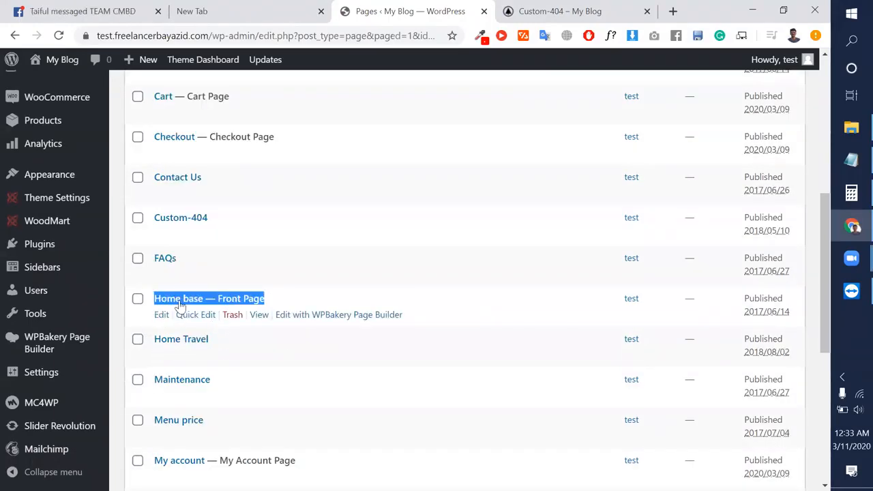
Select the Home Travel page in the pages list, leaving the Home base front page unselected.
scroll(181, 305, down, 1)
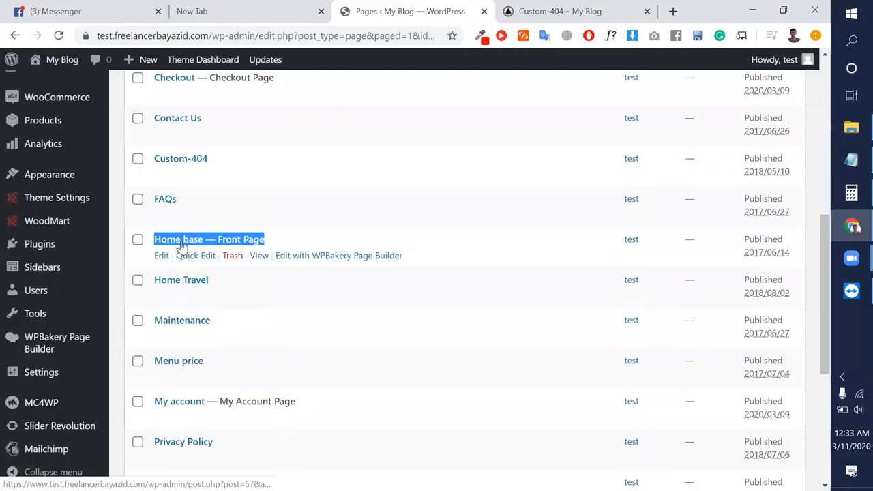
scroll(232, 260, down, 1)
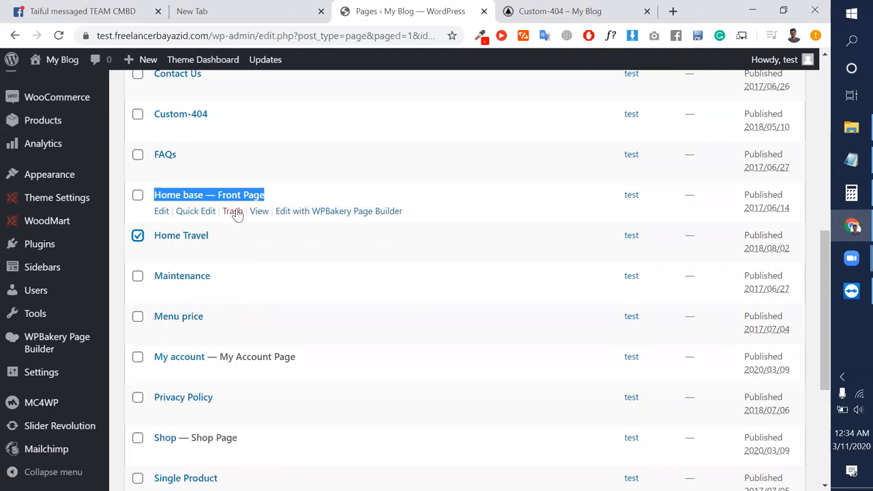
scroll(179, 292, down, 1)
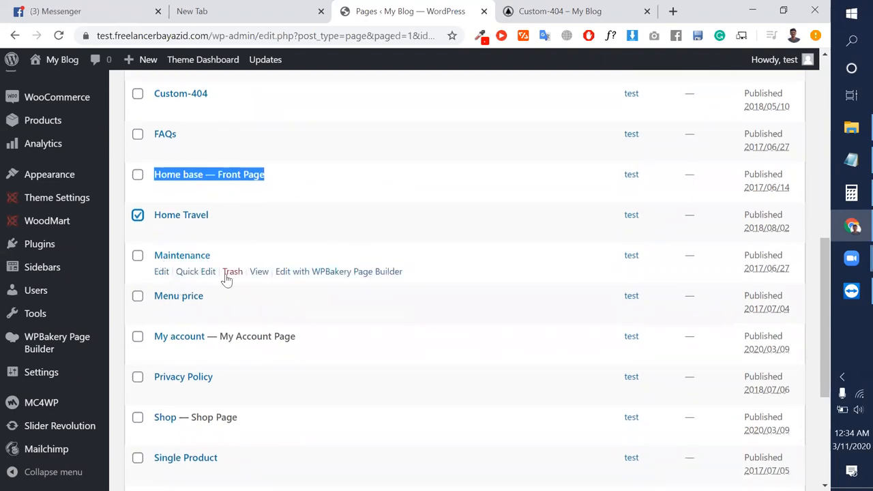
Add the Menu price and Titles pages to the selection with Home Travel and move all the selected pages to the trash.
click(138, 299)
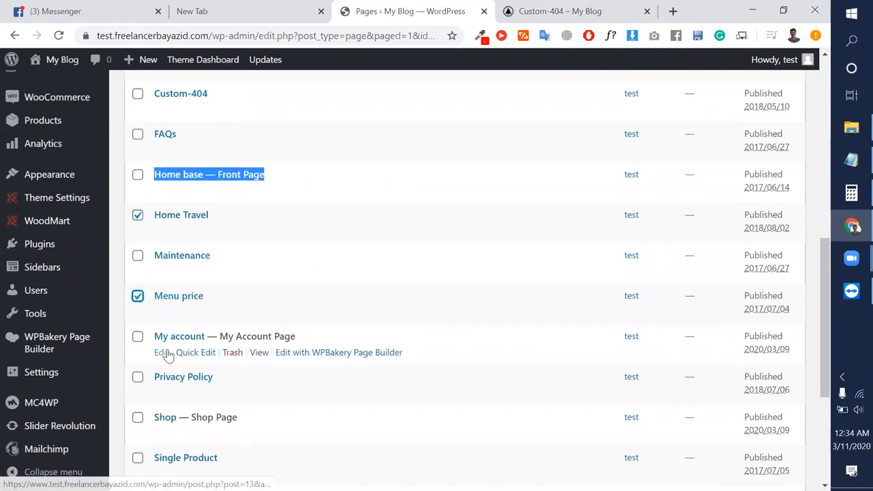
scroll(167, 342, down, 1)
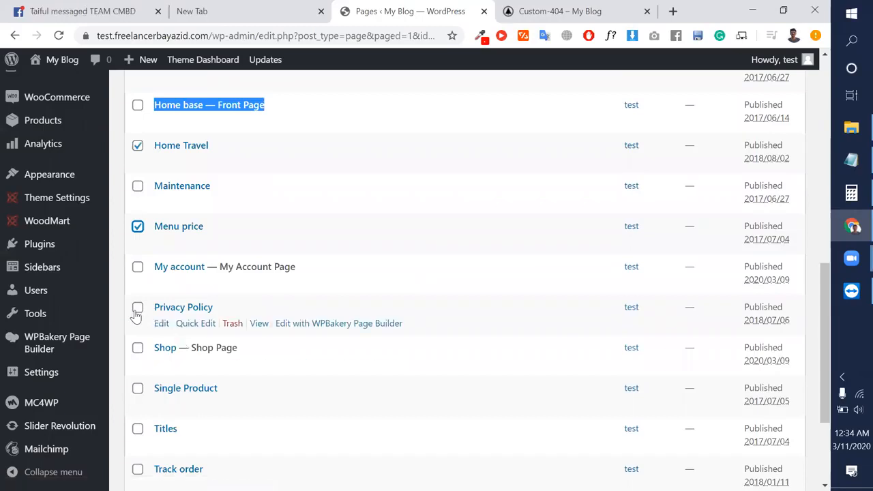
scroll(148, 397, down, 1)
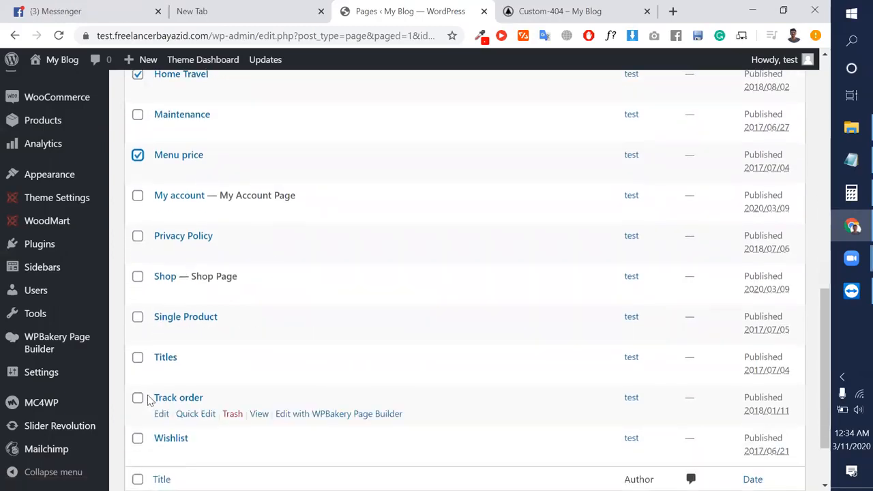
scroll(134, 364, down, 1)
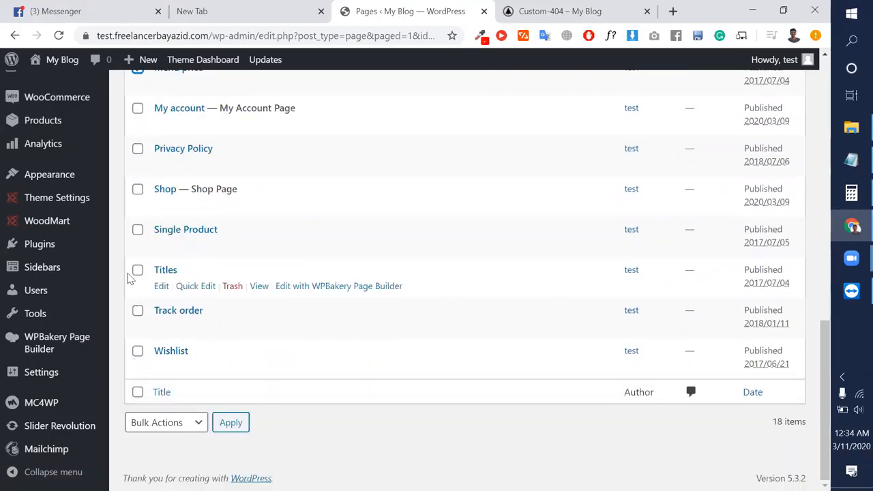
click(195, 423)
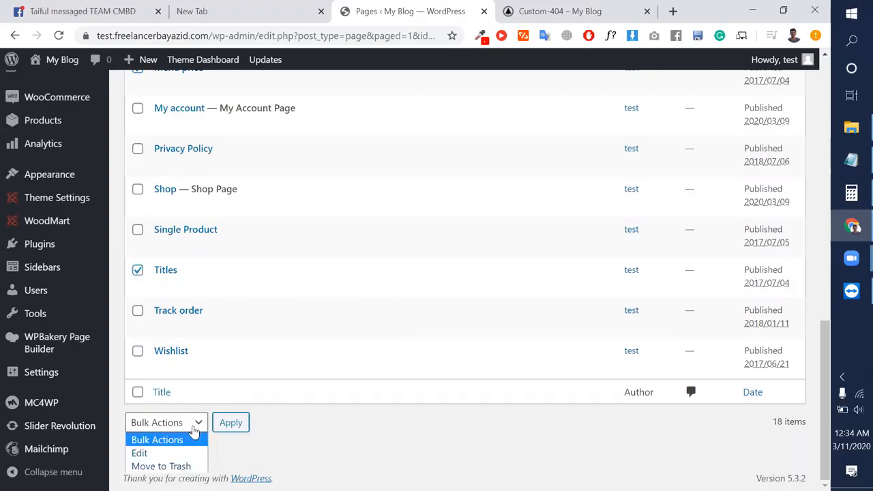
click(196, 467)
click(231, 423)
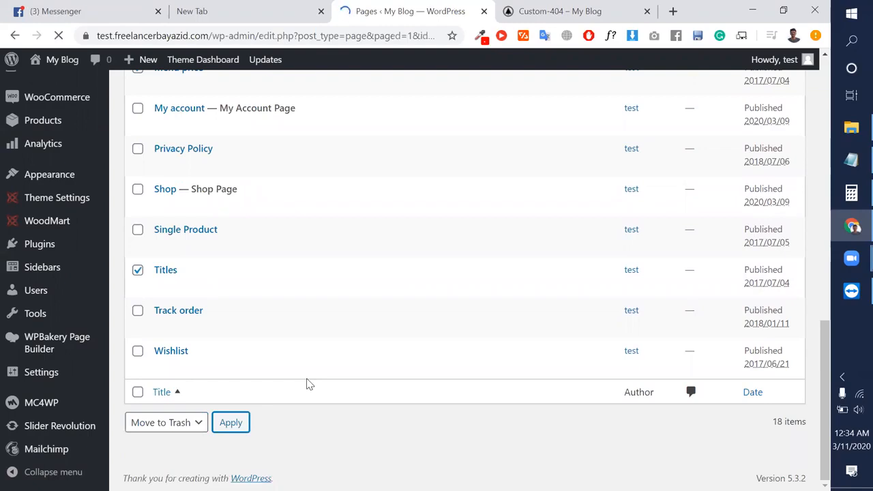
scroll(307, 384, down, 10)
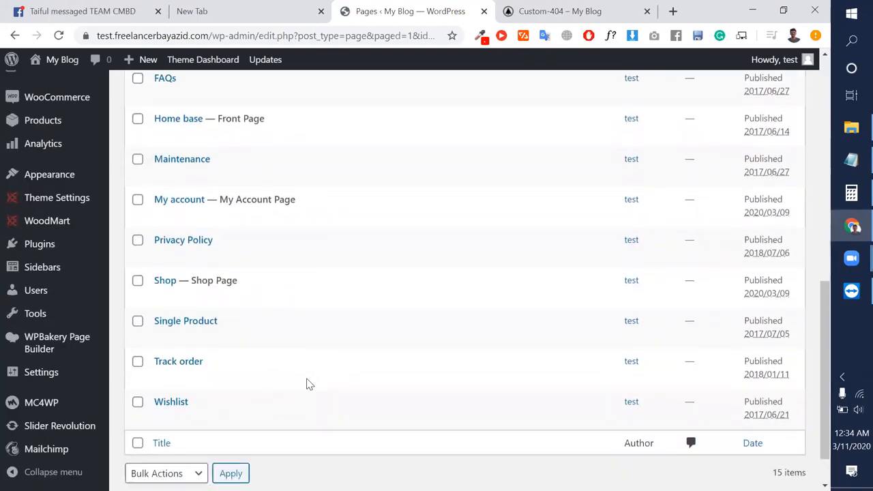
scroll(307, 385, up, 10)
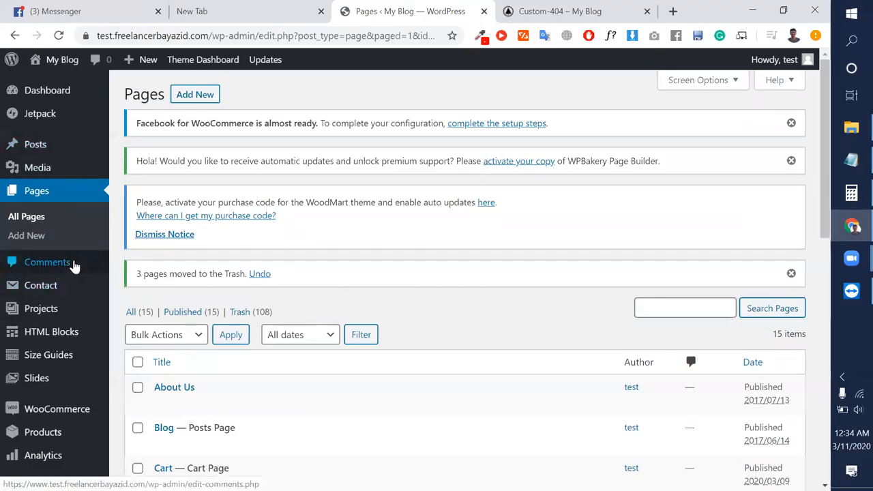
Open the list of all HTML blocks, look through its footer and header entries, and close the empty browser tab.
scroll(75, 266, down, 1)
mouse_move(88, 275)
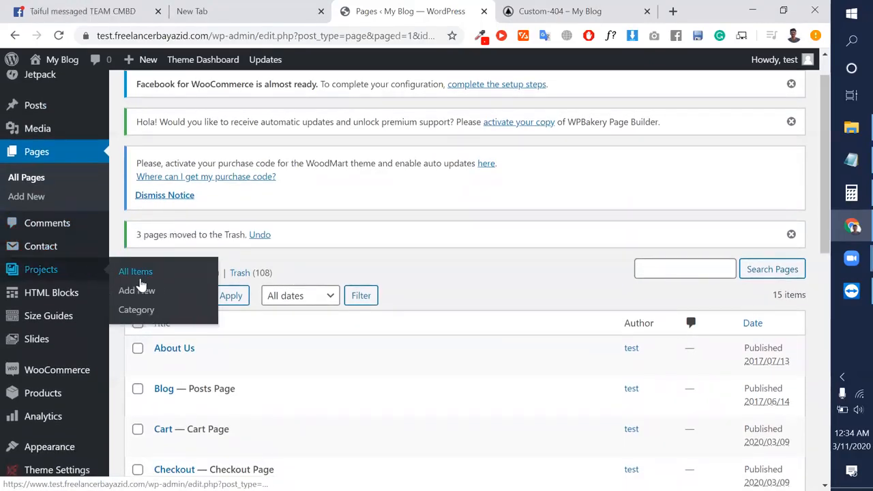
mouse_move(87, 292)
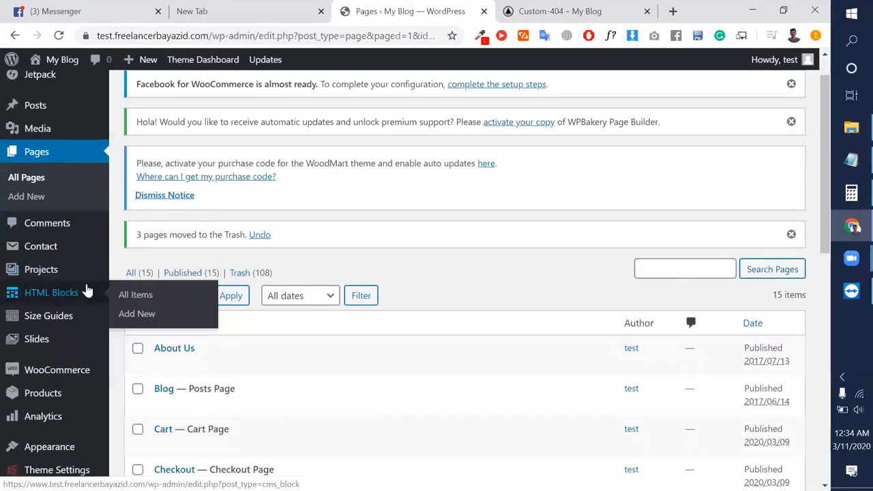
click(136, 298)
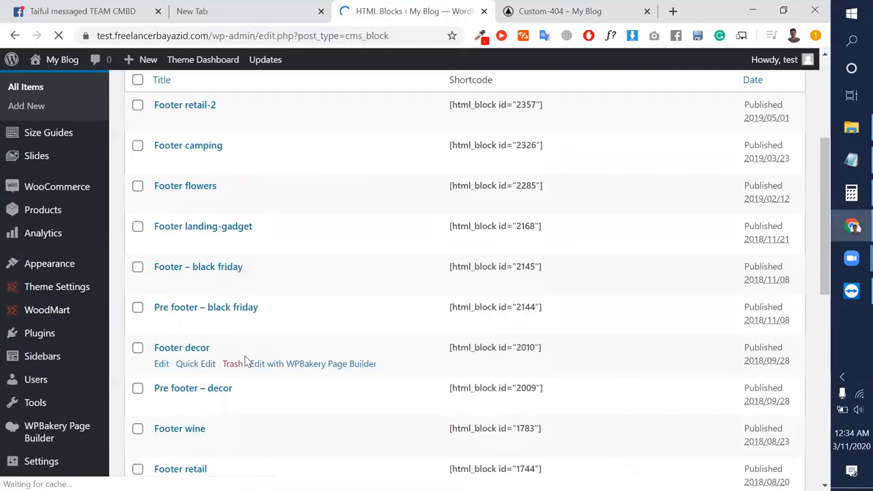
scroll(191, 333, down, 11)
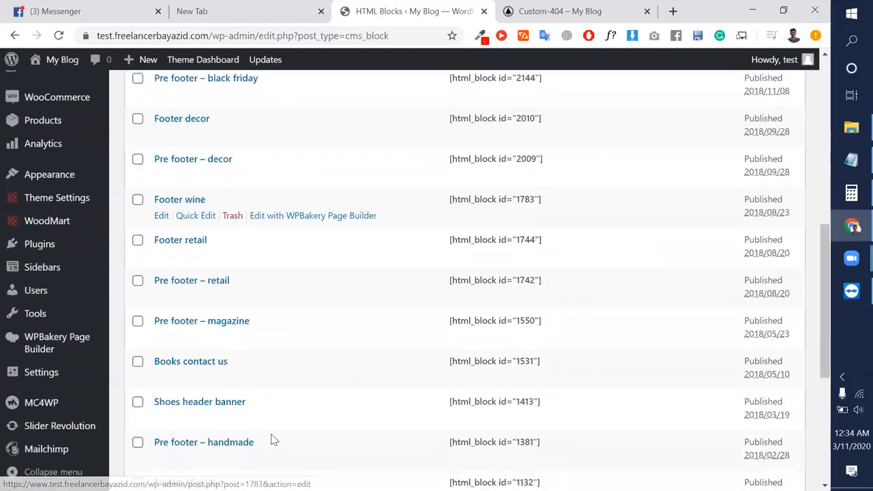
scroll(282, 464, down, 1)
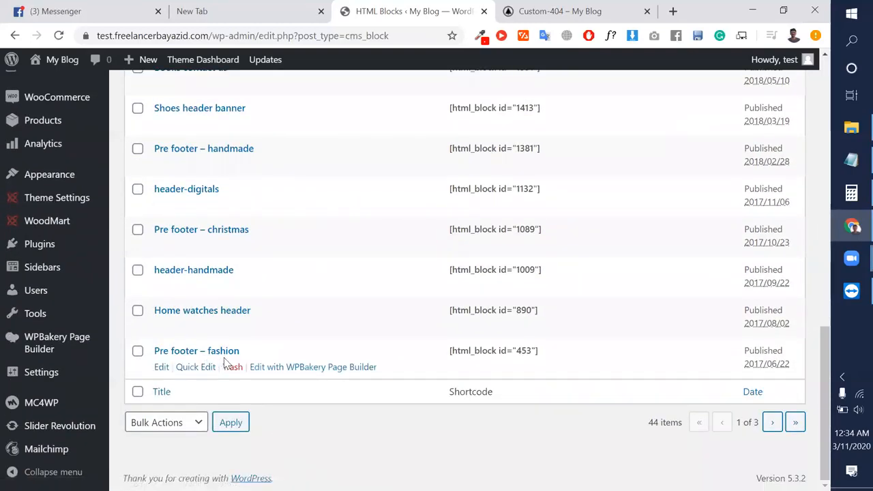
scroll(192, 310, up, 12)
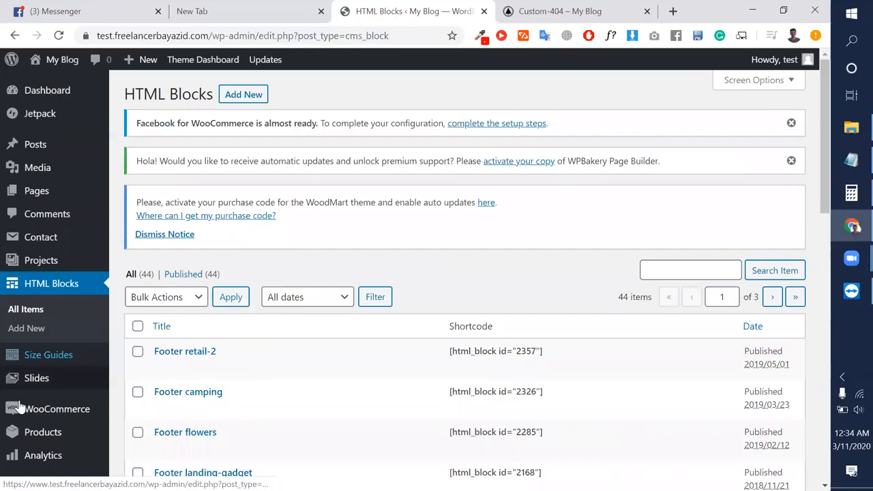
scroll(19, 407, down, 12)
scroll(84, 281, up, 12)
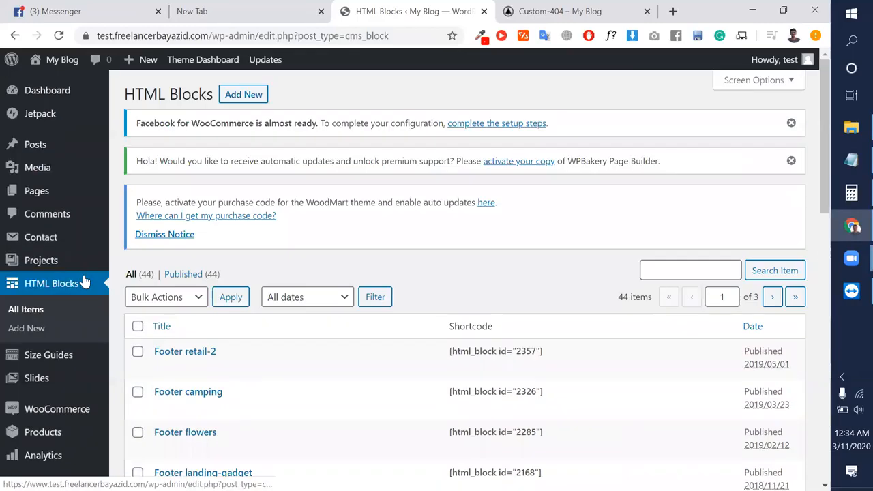
mouse_move(54, 100)
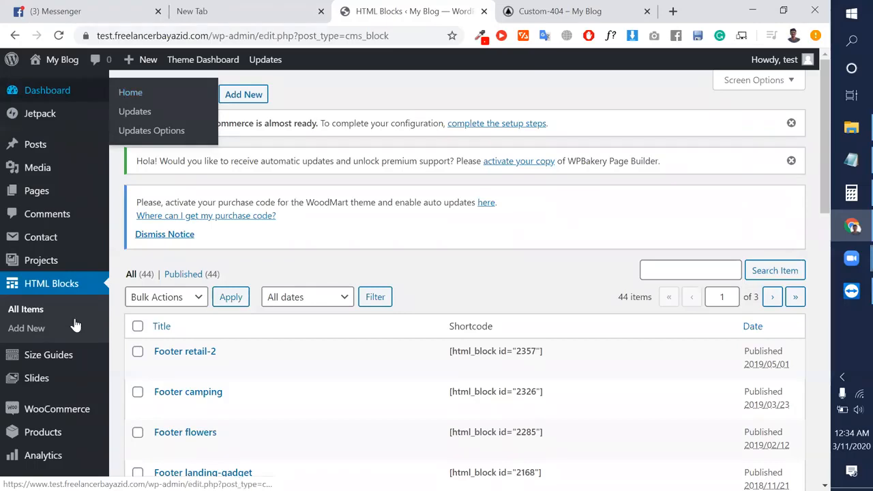
scroll(76, 326, down, 5)
click(322, 11)
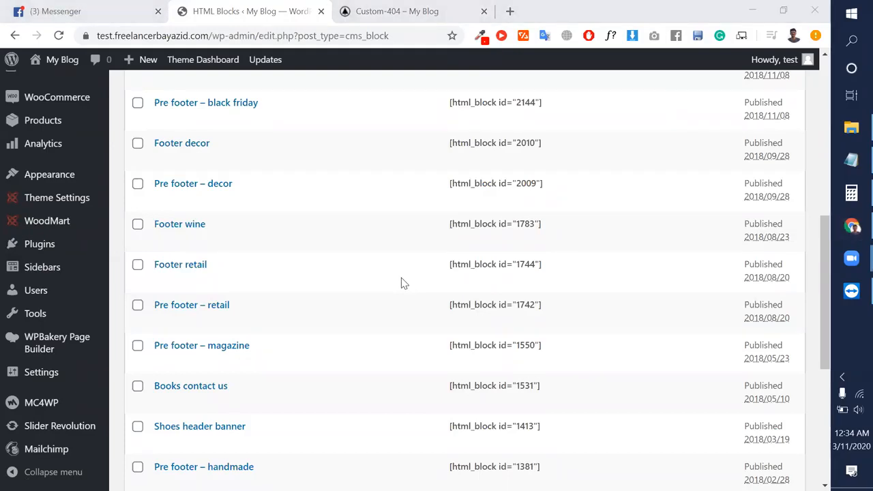
scroll(166, 321, down, 5)
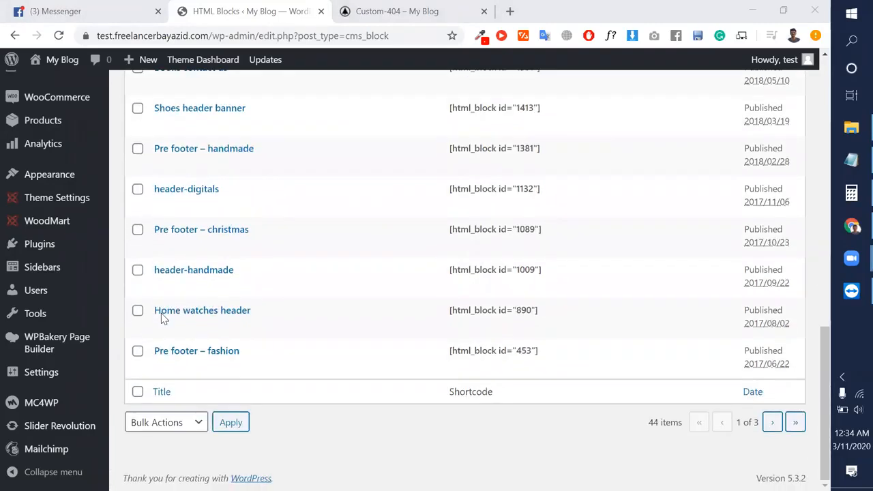
scroll(230, 369, up, 10)
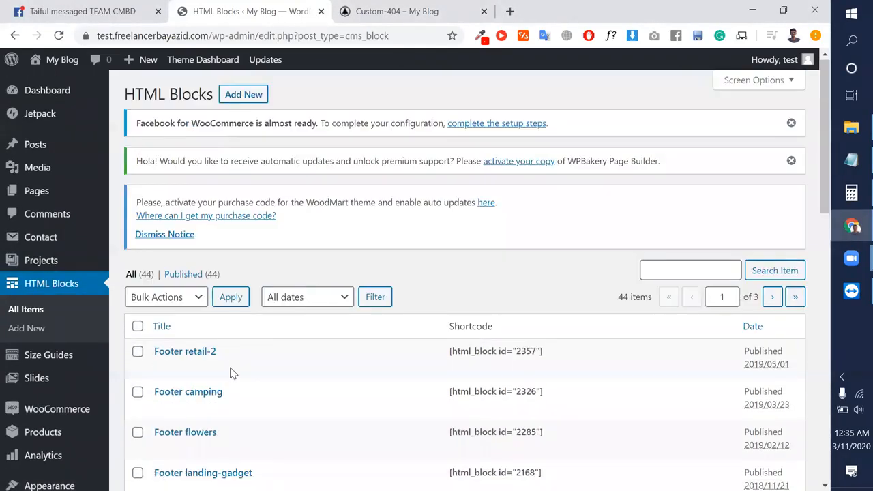
Return to the list of all pages and open the live Wishlist page in a new browser tab.
mouse_move(42, 169)
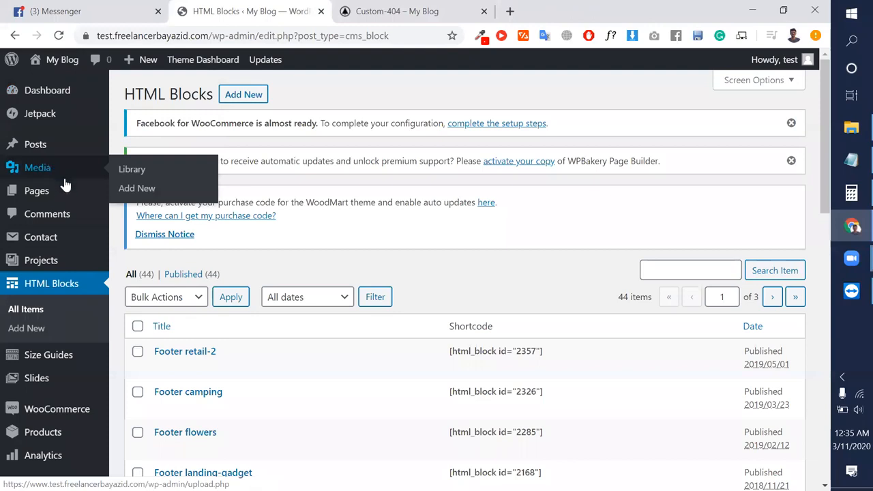
mouse_move(65, 189)
click(127, 195)
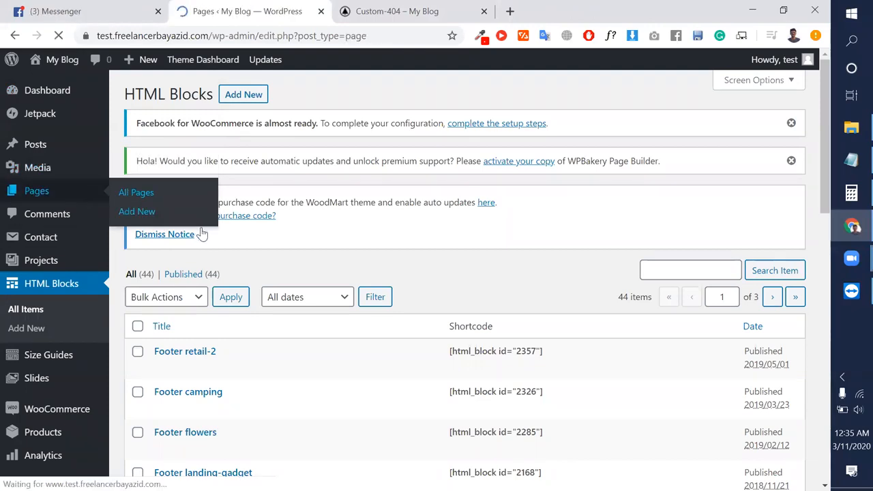
scroll(219, 303, down, 6)
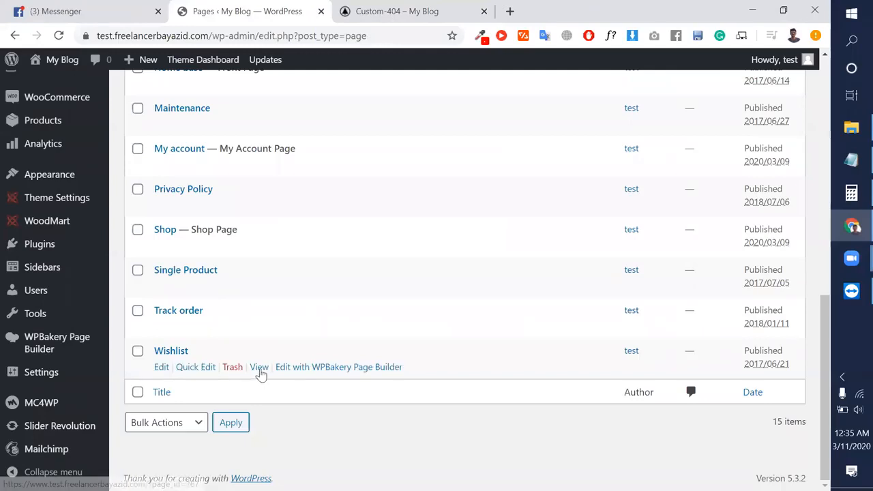
right_click(260, 368)
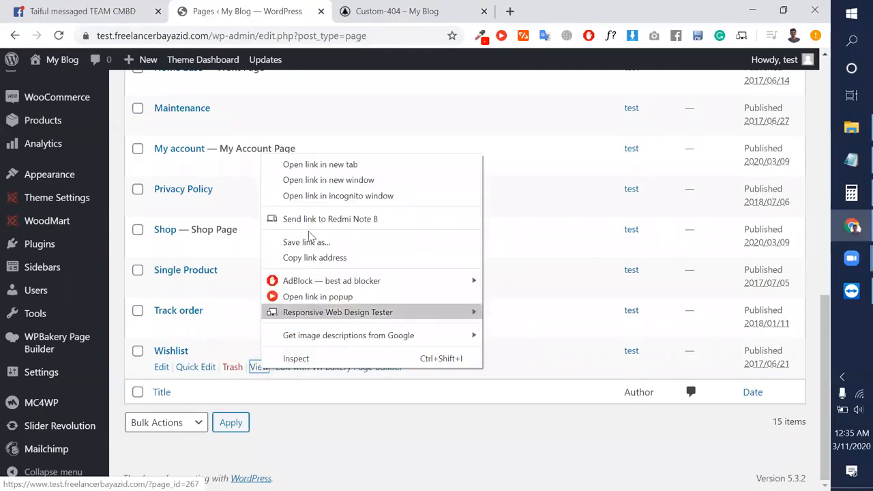
click(339, 165)
key(ctrl+Tab)
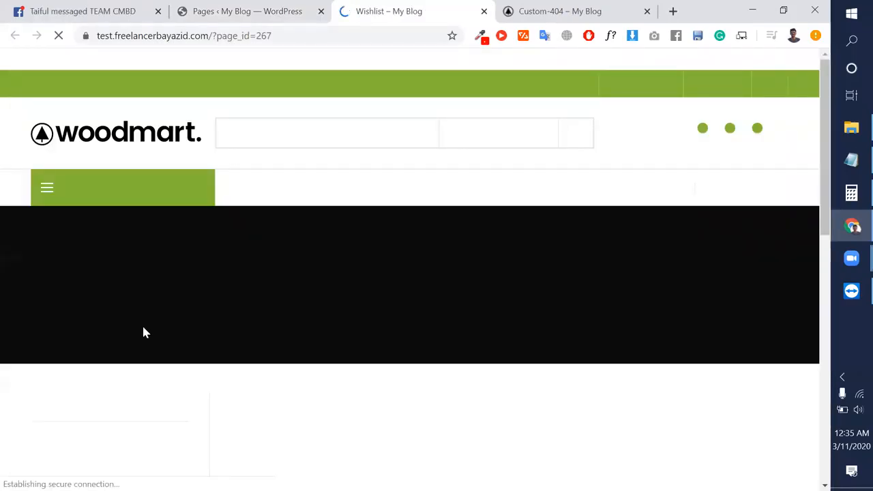
Examine the Wishlist page from its My Account sidebar and wishlist message up to the page header.
scroll(144, 333, down, 5)
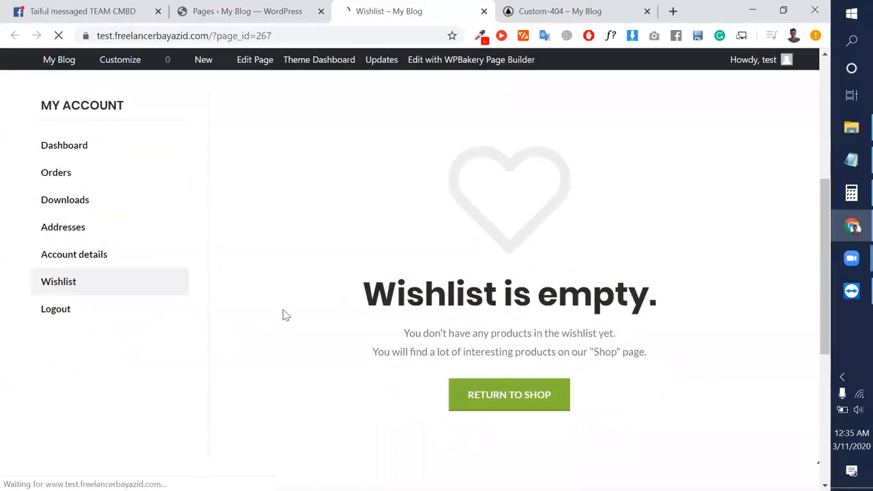
scroll(306, 198, up, 1)
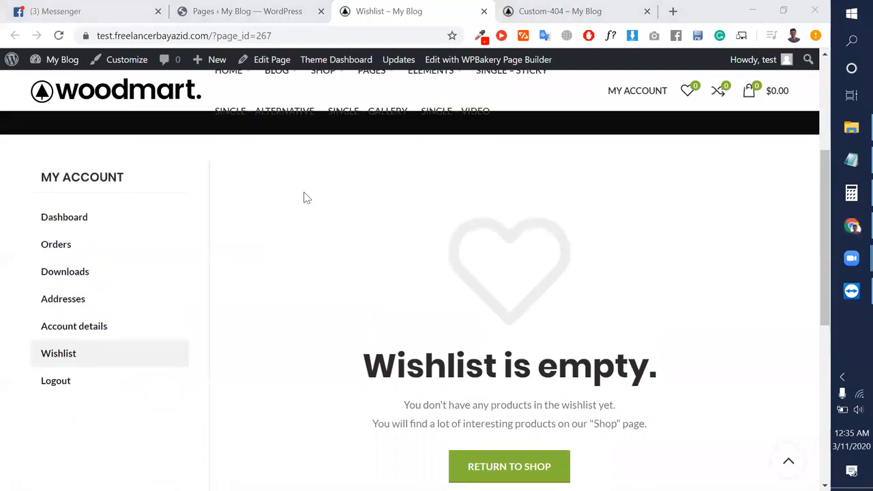
double_click(79, 178)
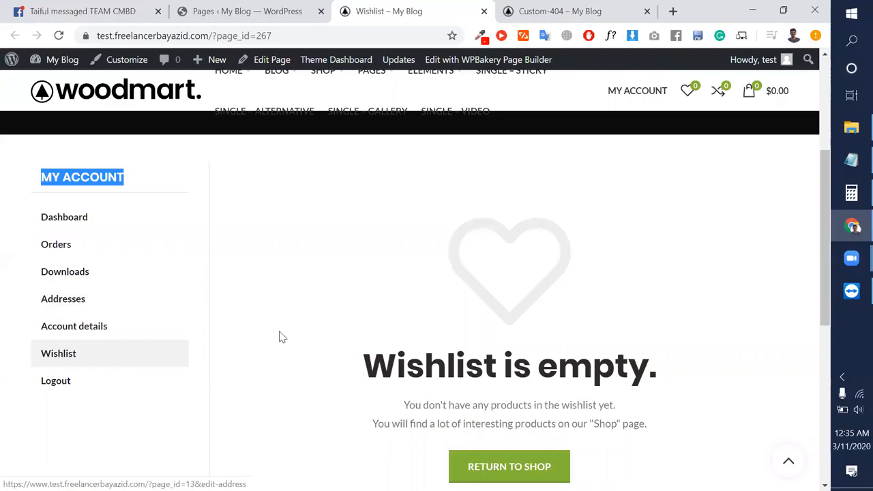
scroll(294, 337, down, 1)
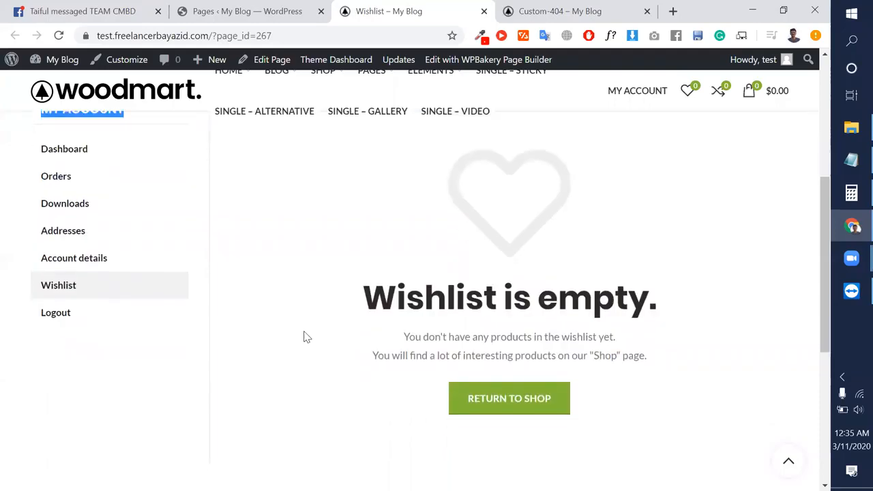
triple_click(483, 313)
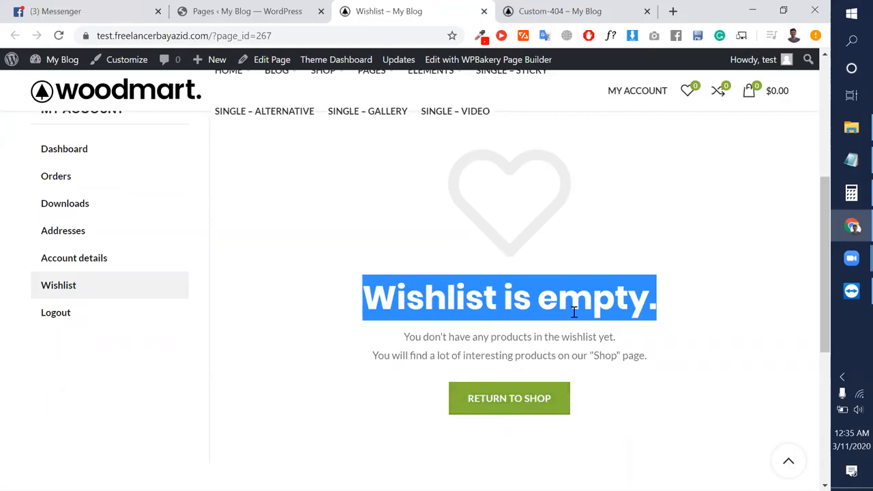
scroll(540, 280, up, 5)
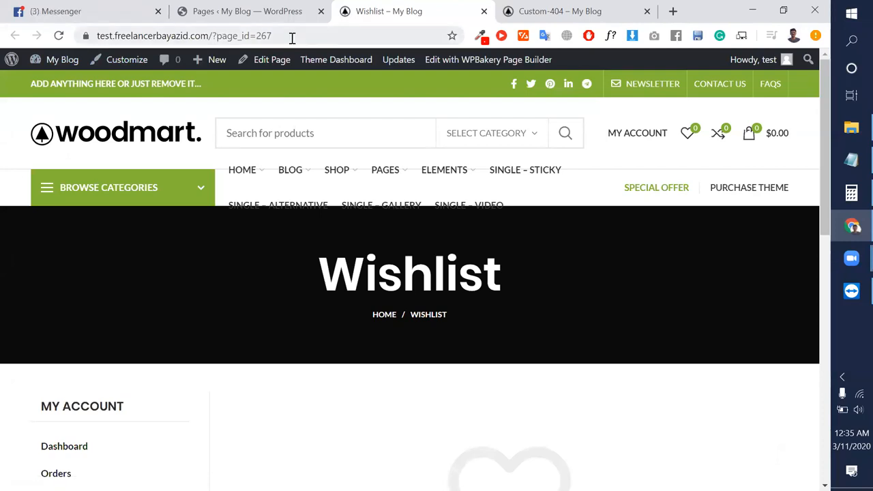
Go back to the site admin, open the navigation menu editor and review the Categories menu structure.
click(228, 12)
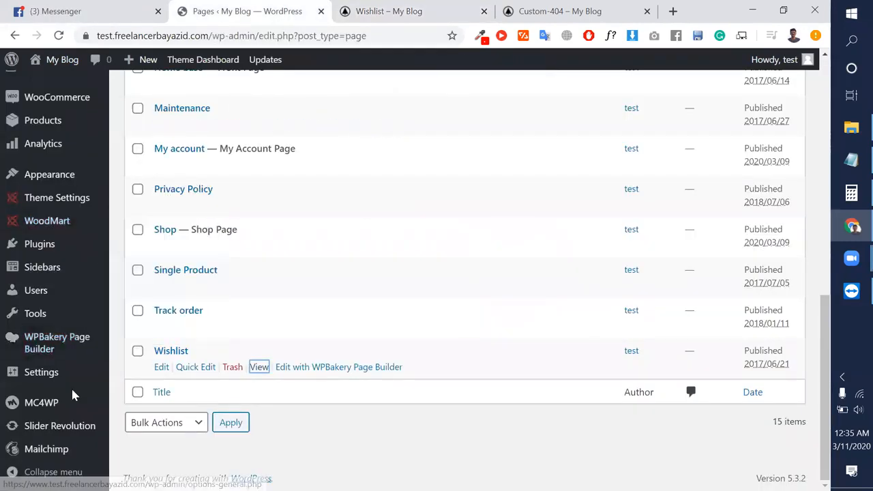
mouse_move(39, 176)
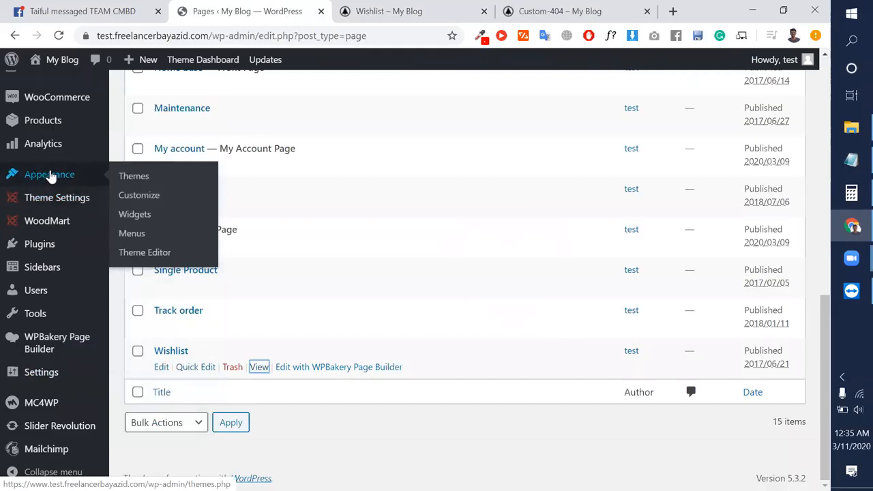
click(133, 233)
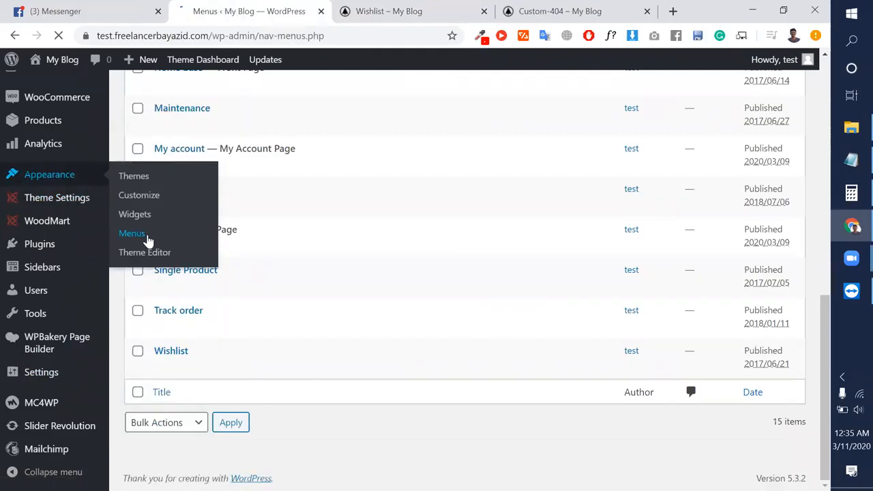
scroll(148, 240, down, 6)
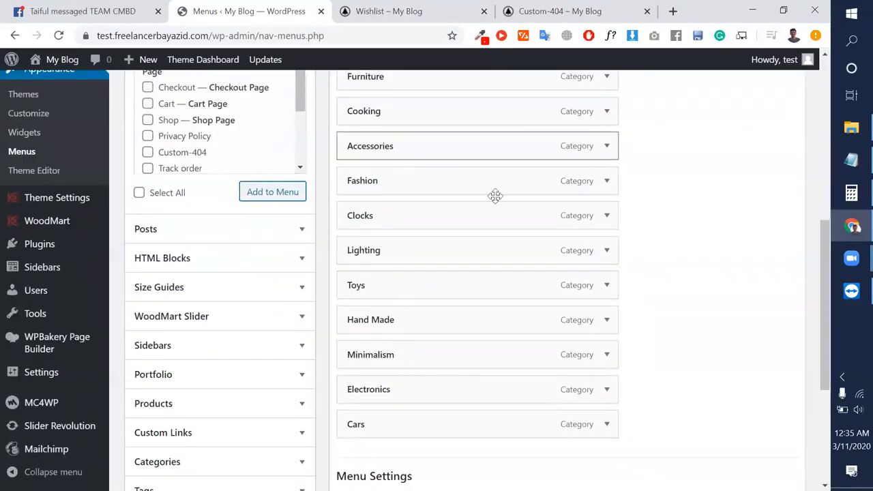
scroll(435, 234, up, 4)
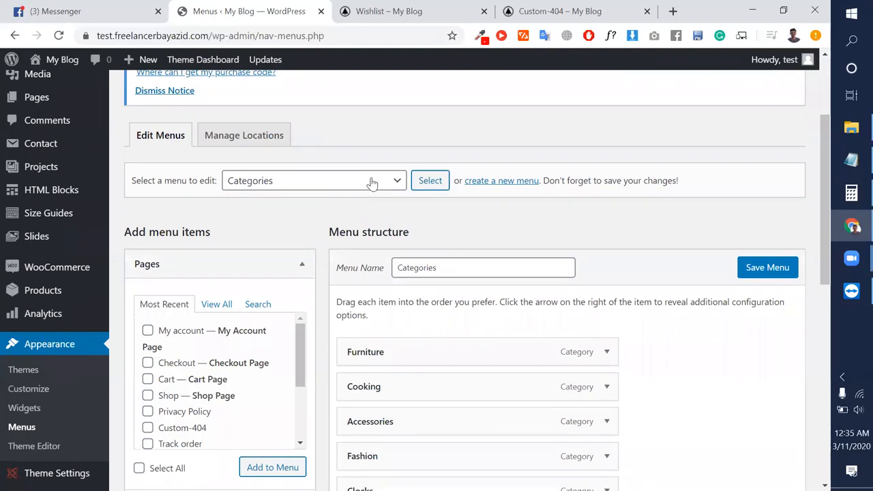
Load the Main navigation menu into the menu editor, discarding unsaved changes, and review its items down to the Elements entry.
click(381, 182)
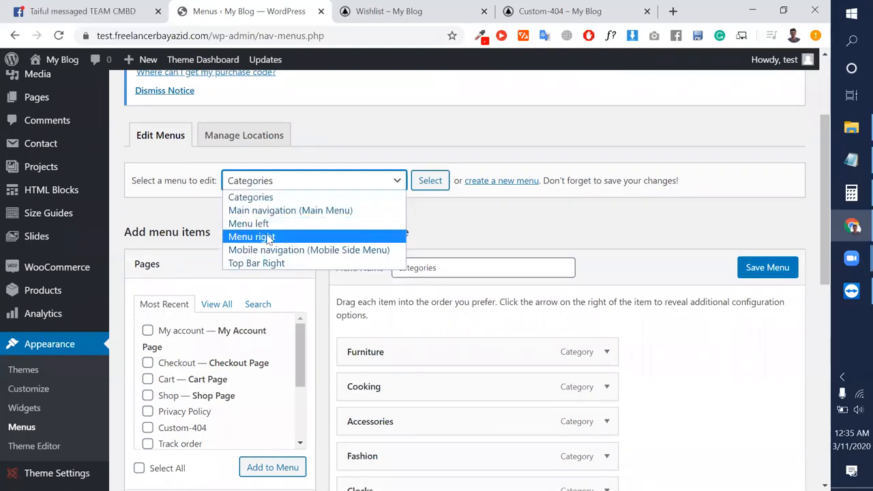
click(320, 211)
click(442, 181)
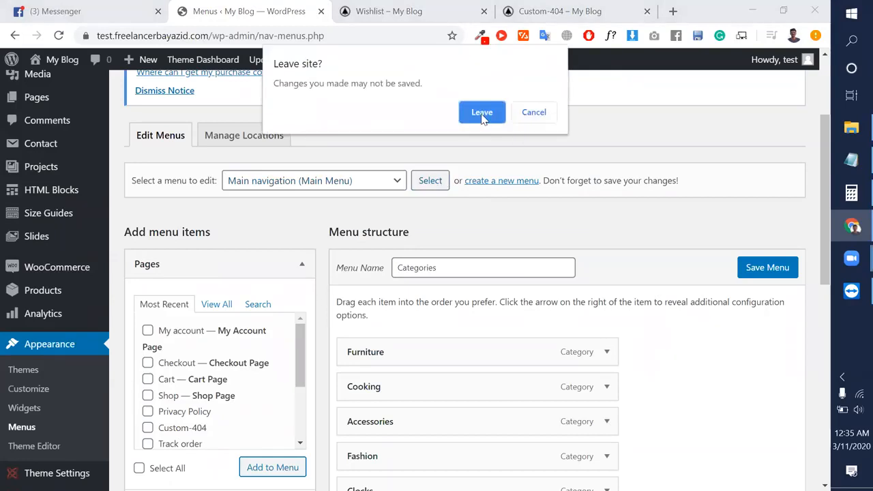
click(482, 113)
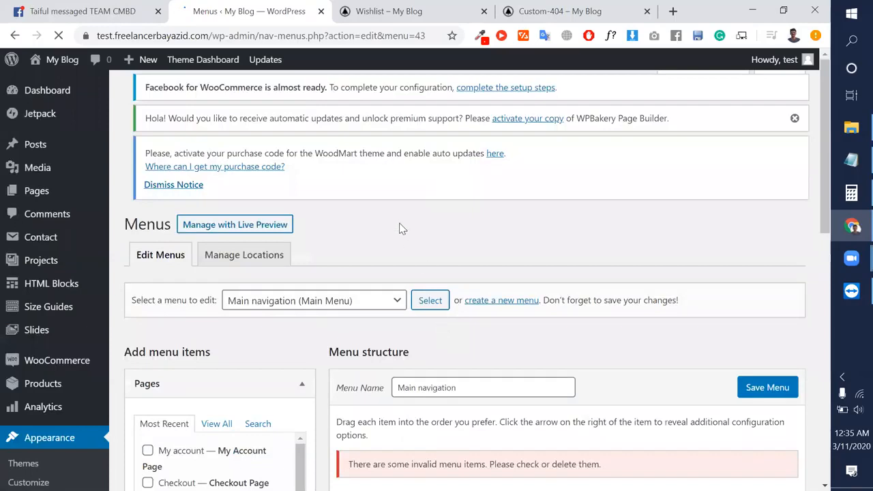
scroll(395, 216, down, 2)
scroll(496, 351, down, 3)
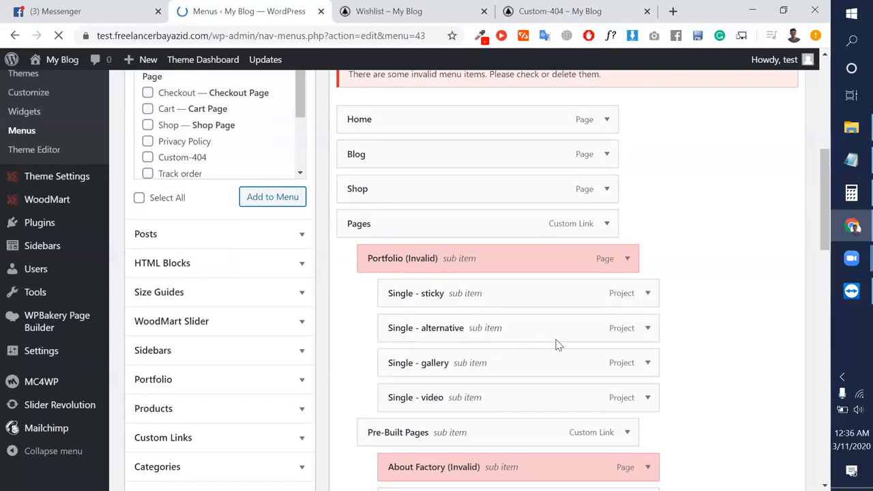
scroll(625, 333, down, 7)
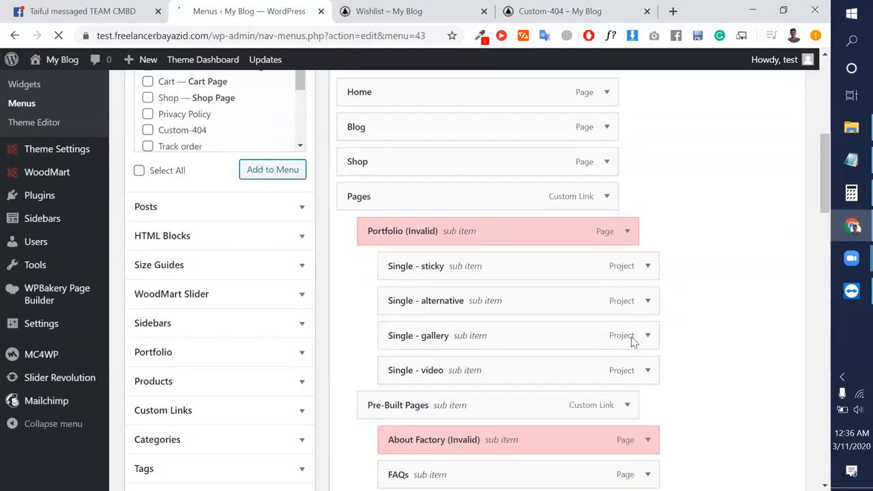
scroll(506, 336, down, 4)
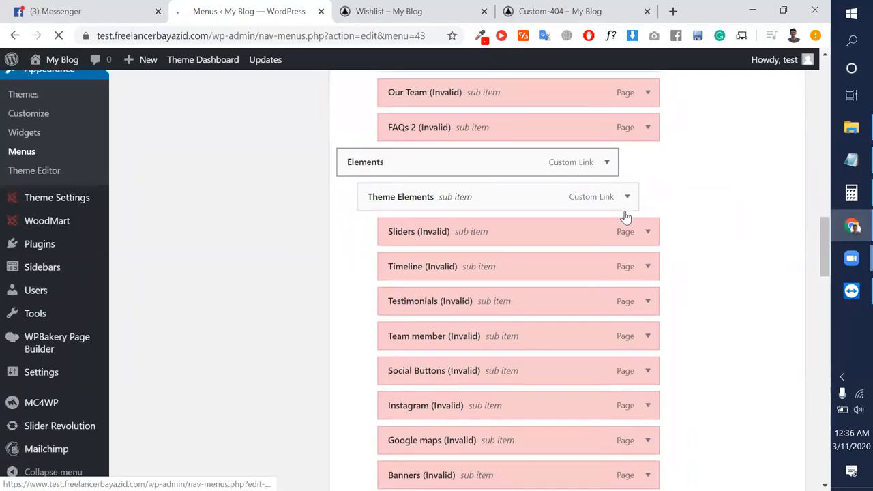
Expand the Theme Elements menu item to examine its settings, and look through the invalid items in the Main navigation structure.
click(627, 199)
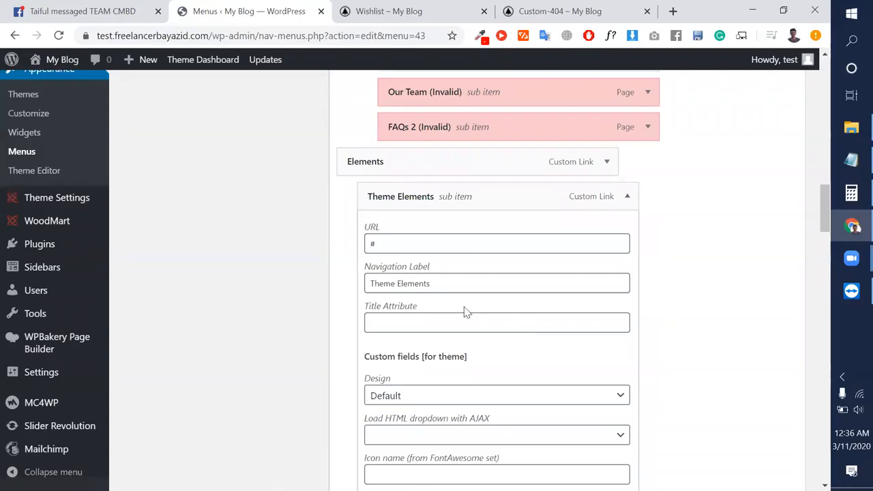
scroll(467, 312, down, 1)
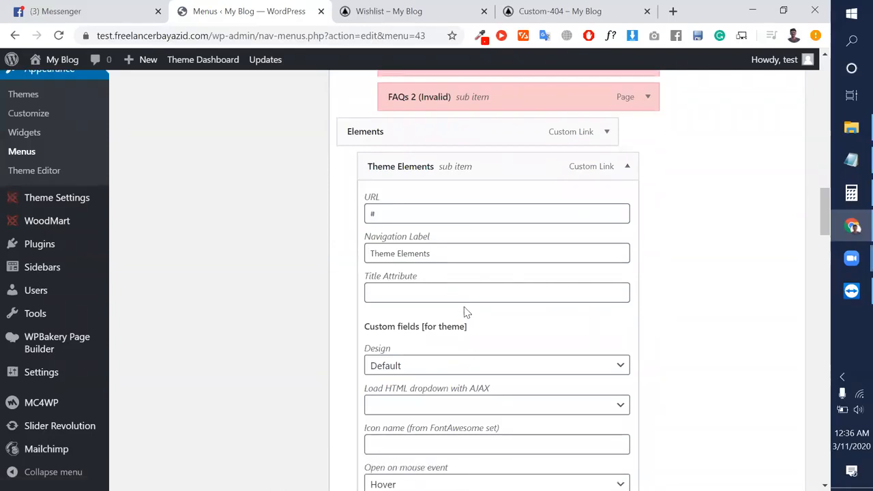
scroll(467, 312, down, 1)
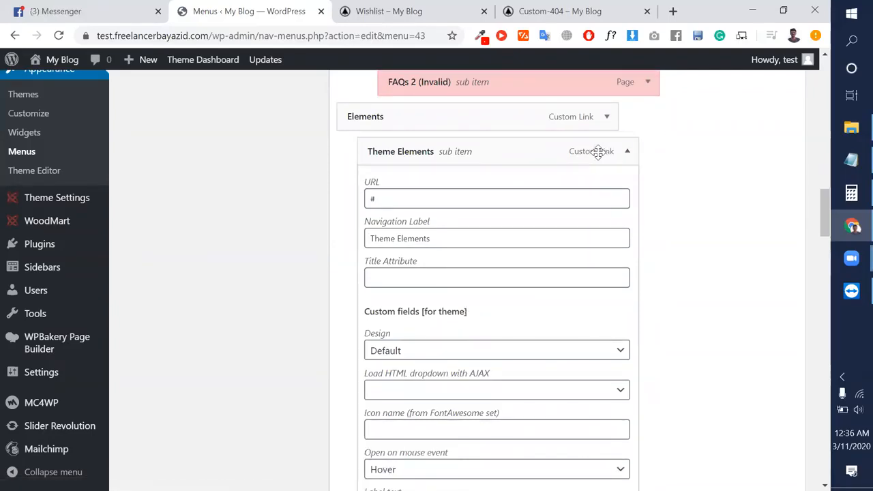
scroll(579, 151, up, 15)
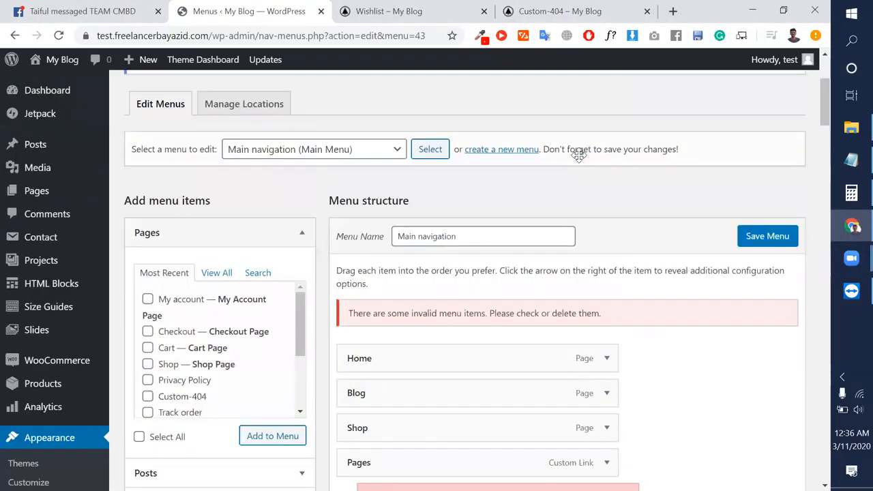
scroll(579, 155, down, 20)
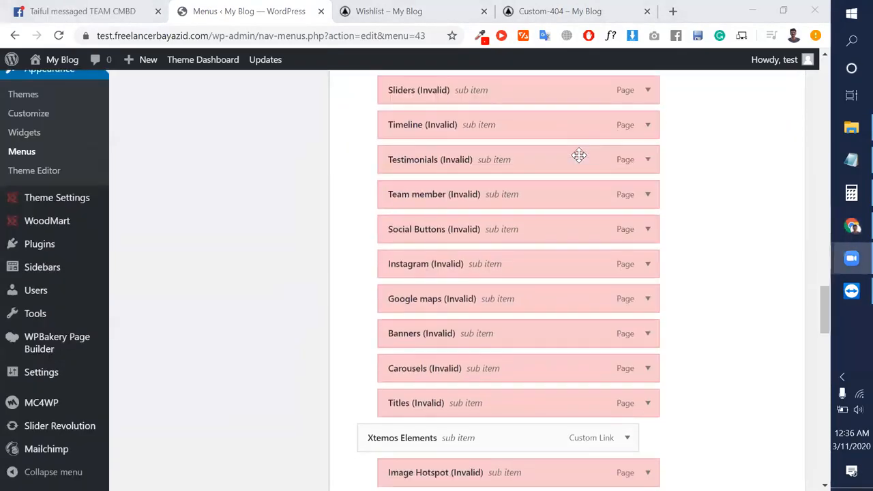
scroll(579, 155, up, 8)
scroll(580, 155, up, 15)
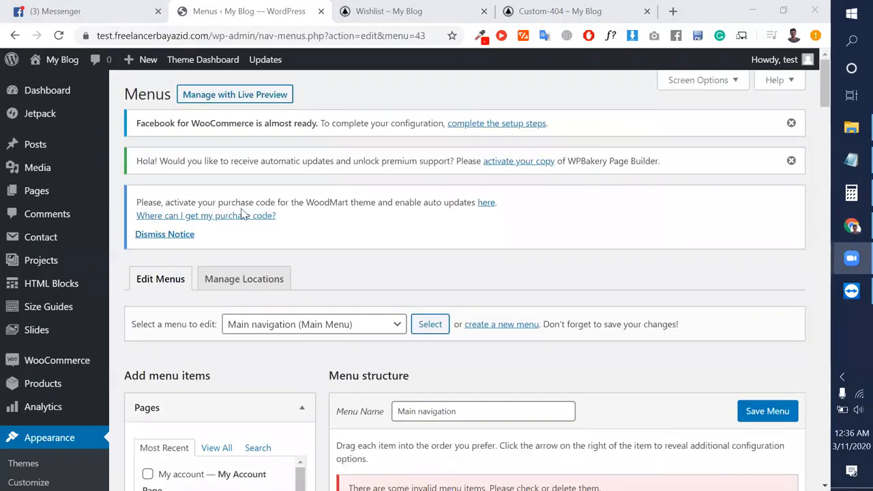
scroll(241, 208, down, 3)
scroll(27, 335, down, 5)
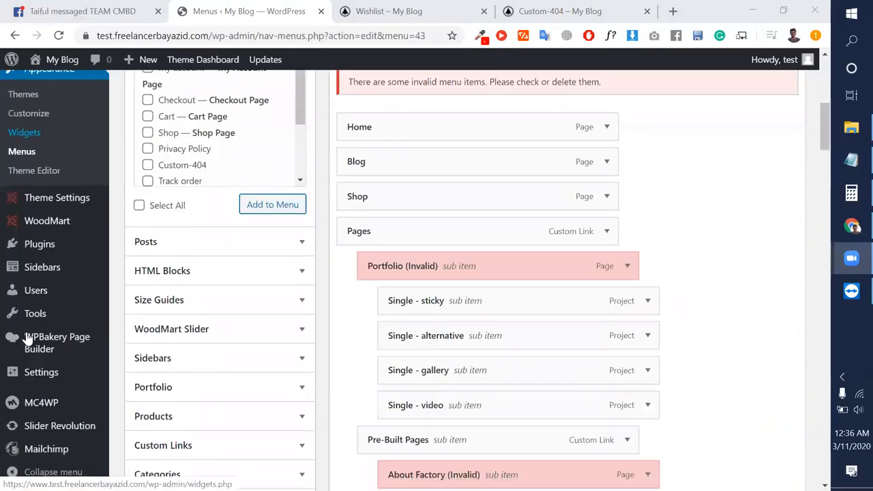
Leave the menu editor without saving and open the list of all WooCommerce products.
scroll(41, 307, up, 5)
mouse_move(72, 263)
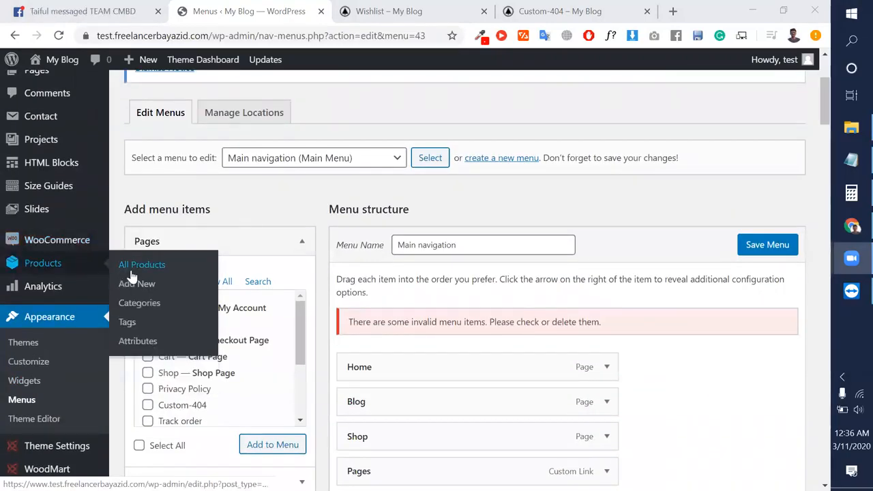
click(133, 272)
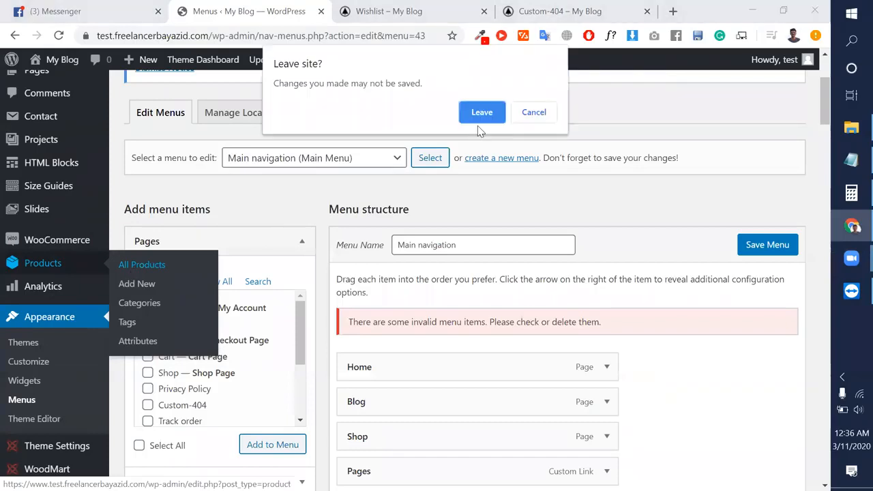
click(481, 114)
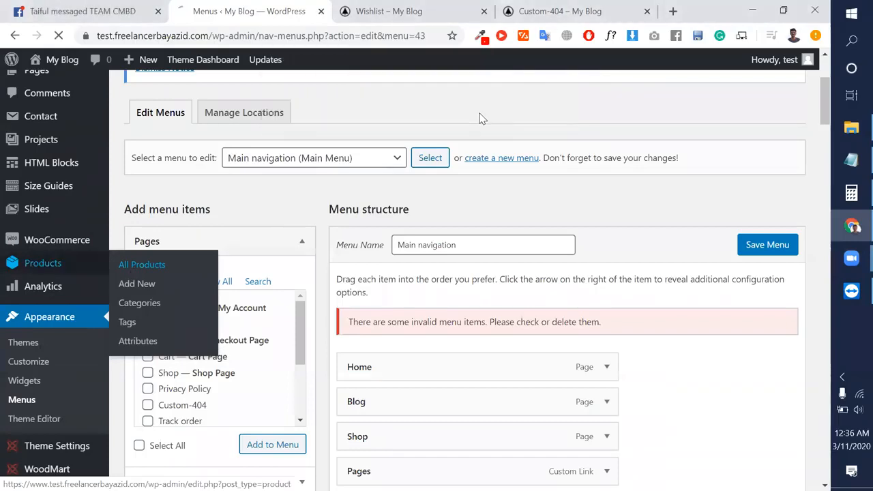
Search Google for "uni cpo plugin" in a new browser tab and open the CodeCanyon page of the Uni CPO plugin.
click(677, 11)
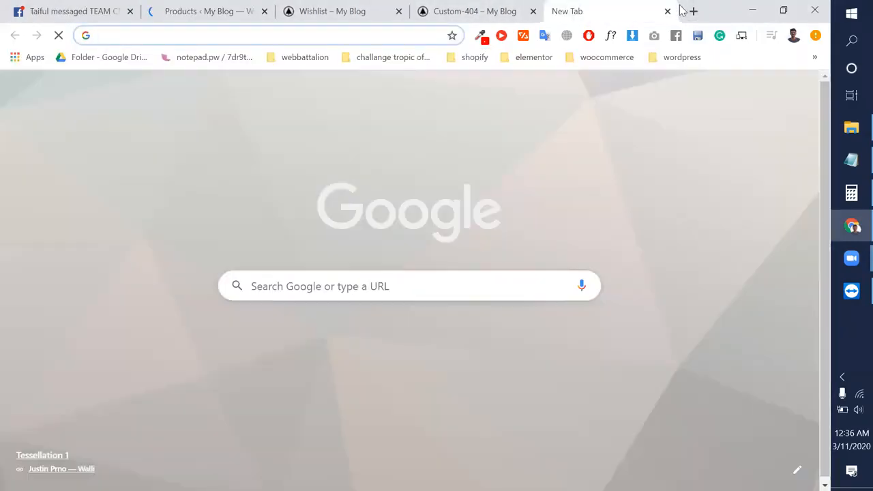
text(un)
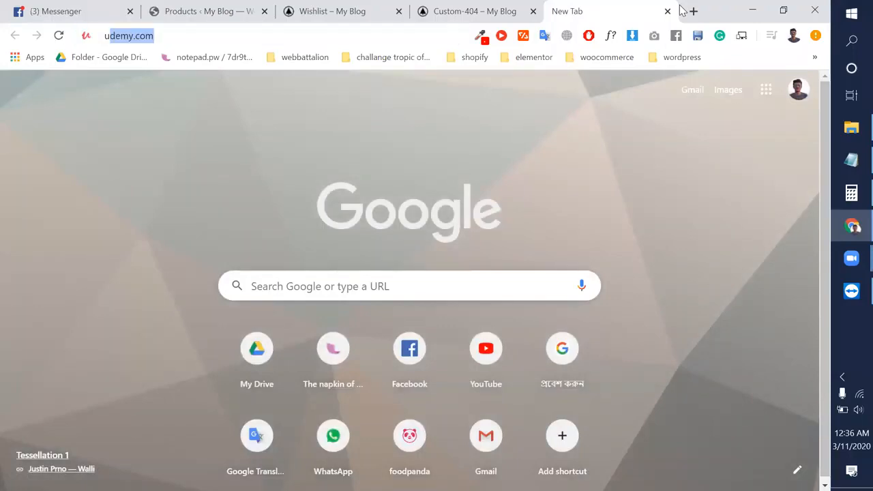
text(i)
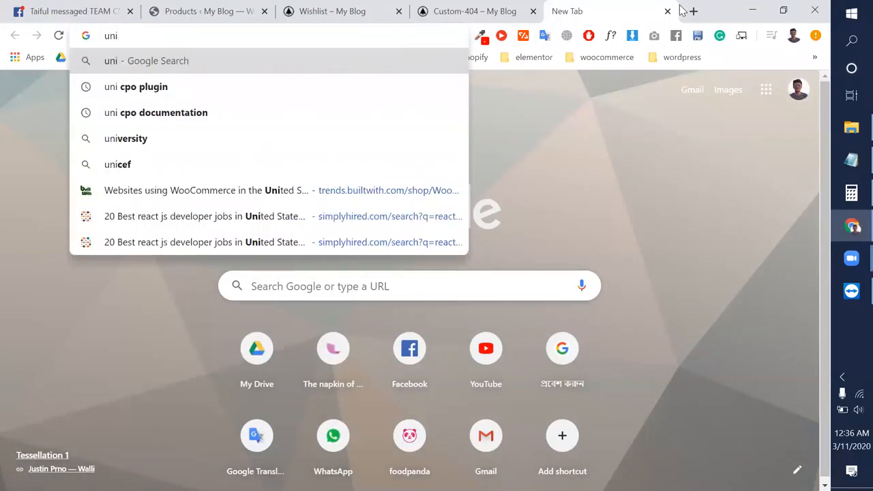
key(Down)
key(Return)
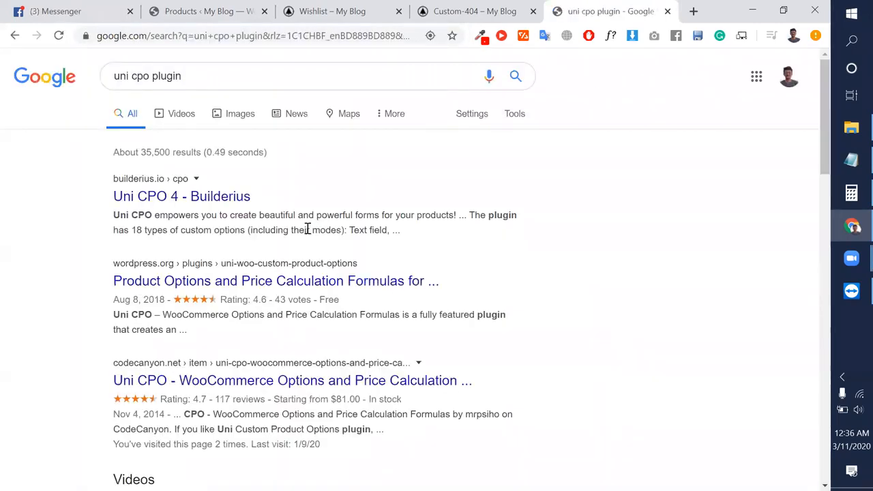
click(274, 380)
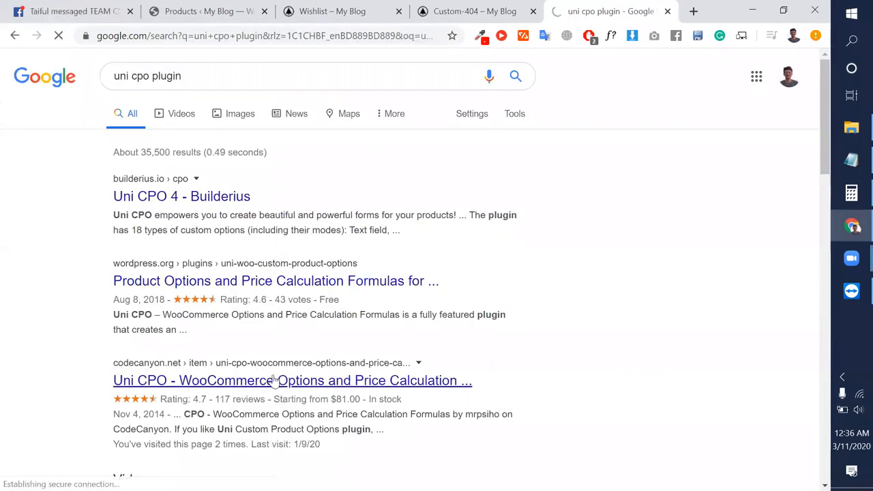
scroll(287, 287, down, 1)
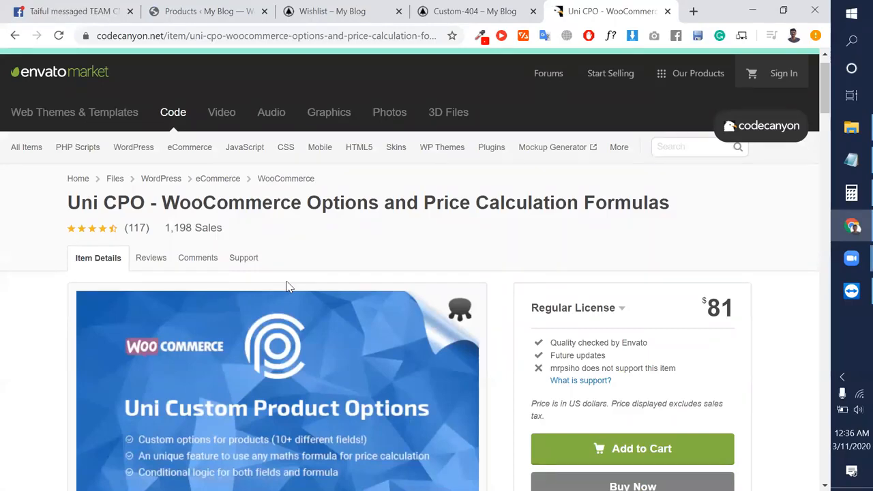
click(692, 11)
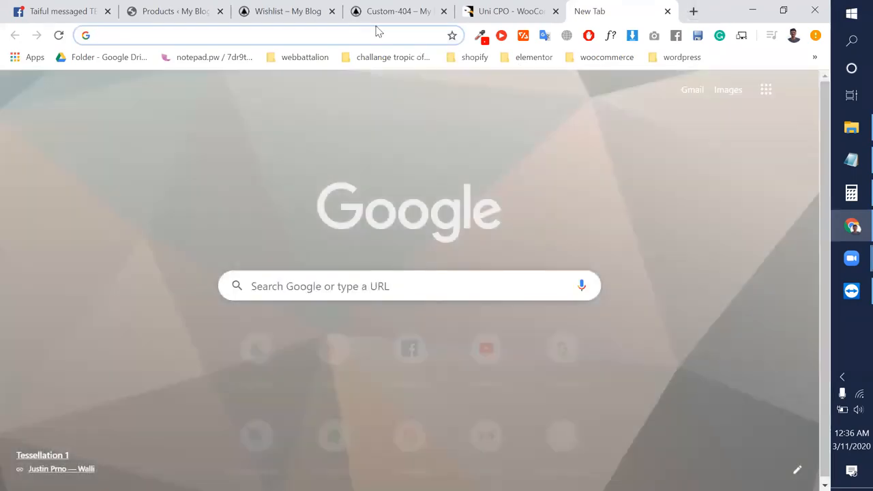
text(d)
key(BackSpace)
key(BackSpace)
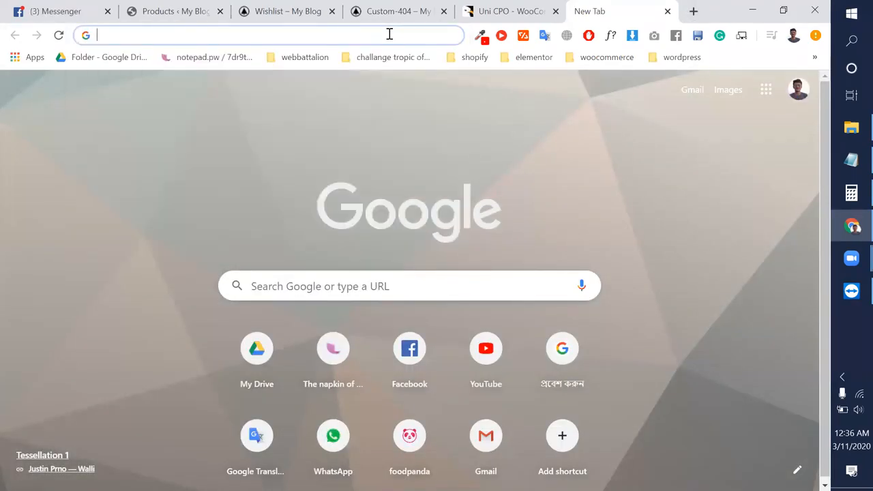
text(d)
key(BackSpace)
key(BackSpace)
Return to the product list, open the live page of Variable product example, and place its tab after the Uni CPO tab.
click(509, 10)
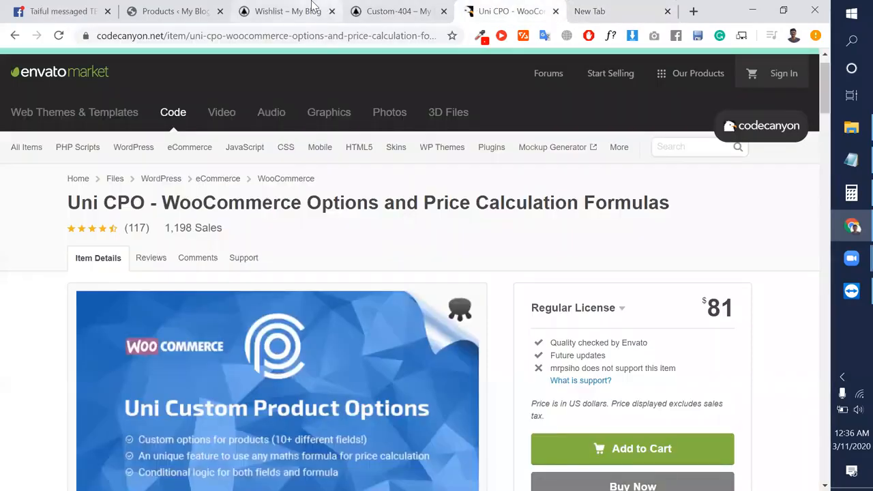
click(286, 11)
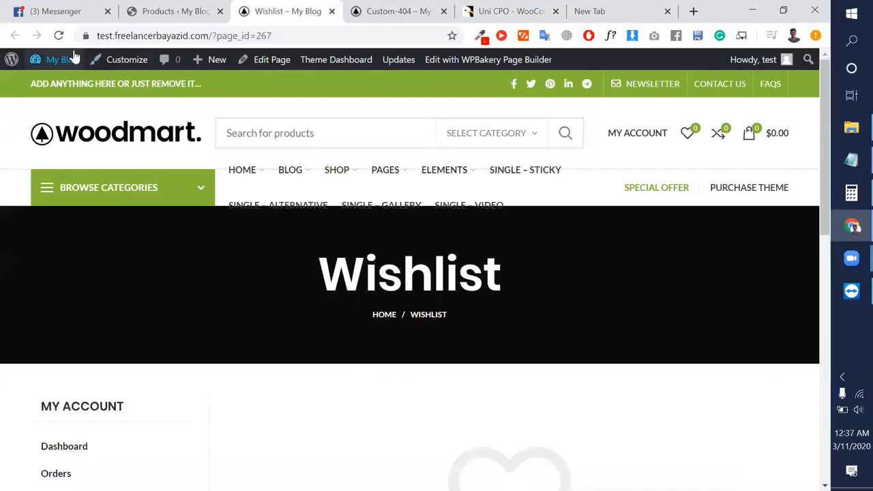
click(172, 12)
scroll(277, 272, down, 5)
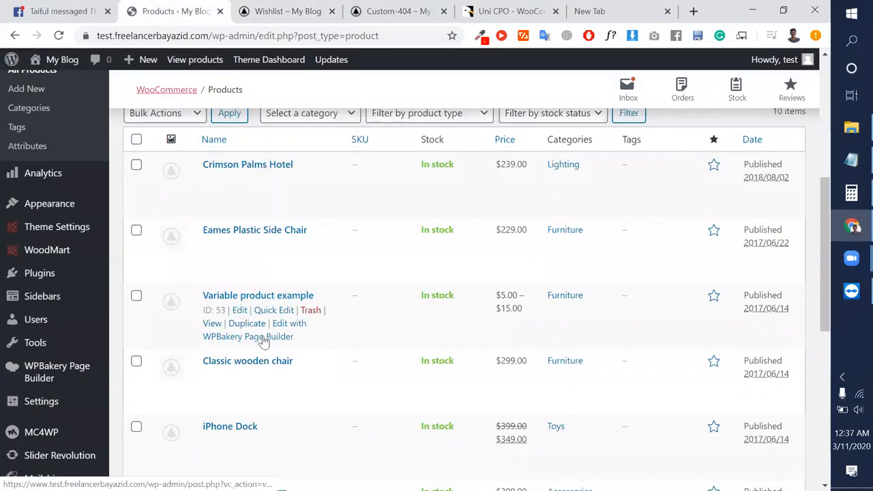
click(212, 323)
drag(191, 15, 516, 11)
scroll(485, 266, down, 1)
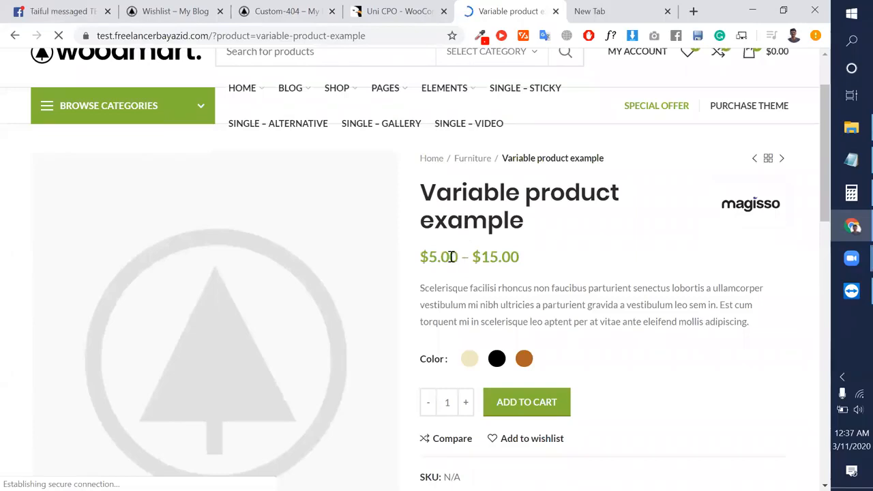
Choose the Black colour on the variable product and compare its price with the price range, checking back with the Uni CPO page.
triple_click(499, 256)
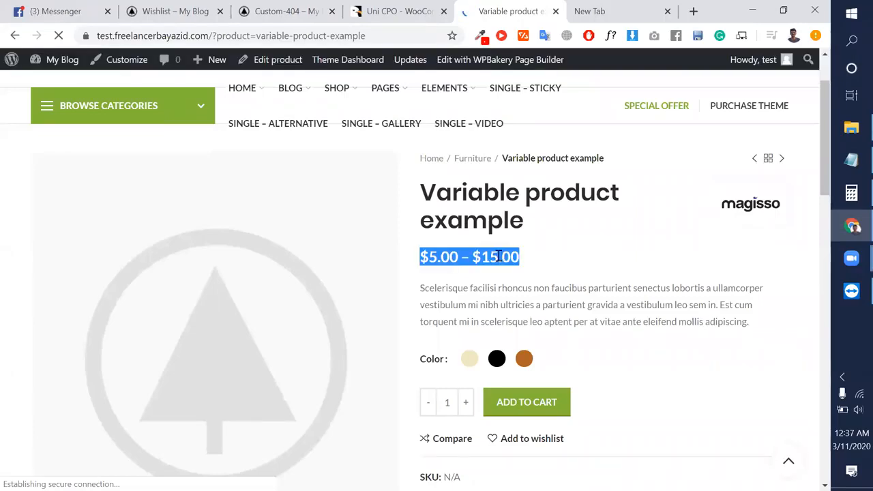
click(515, 259)
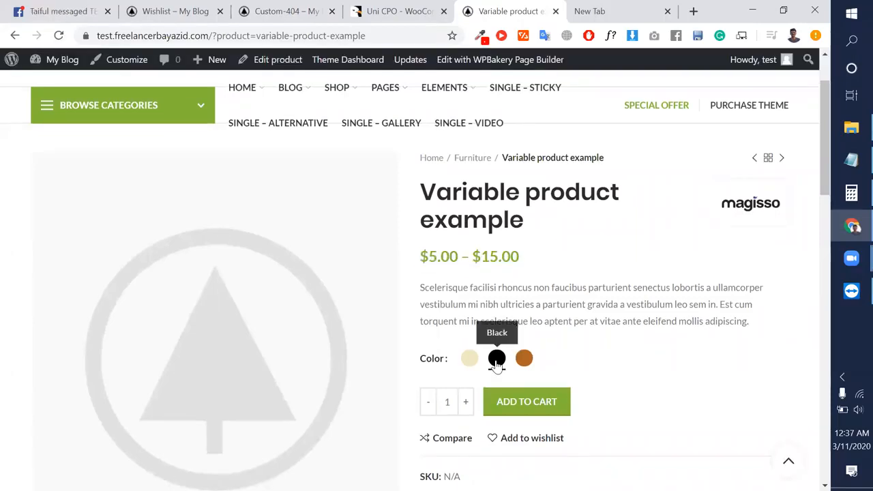
click(497, 359)
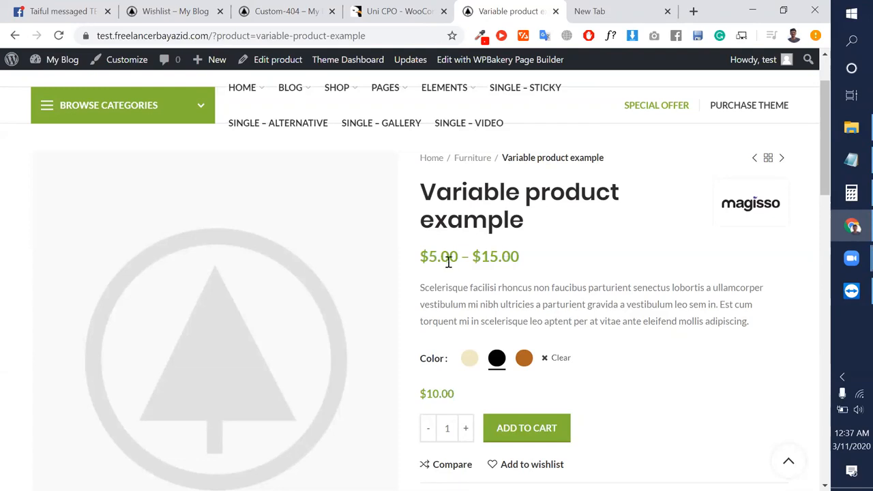
drag(437, 257, 439, 394)
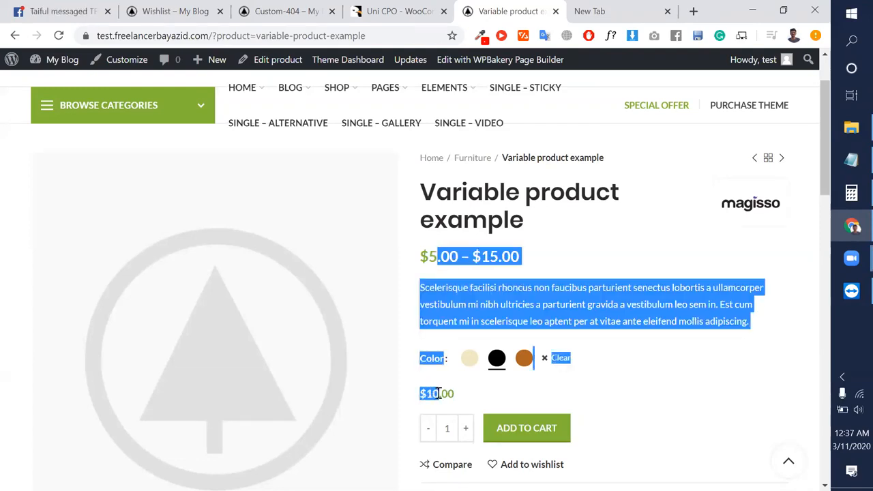
double_click(439, 394)
scroll(457, 369, down, 1)
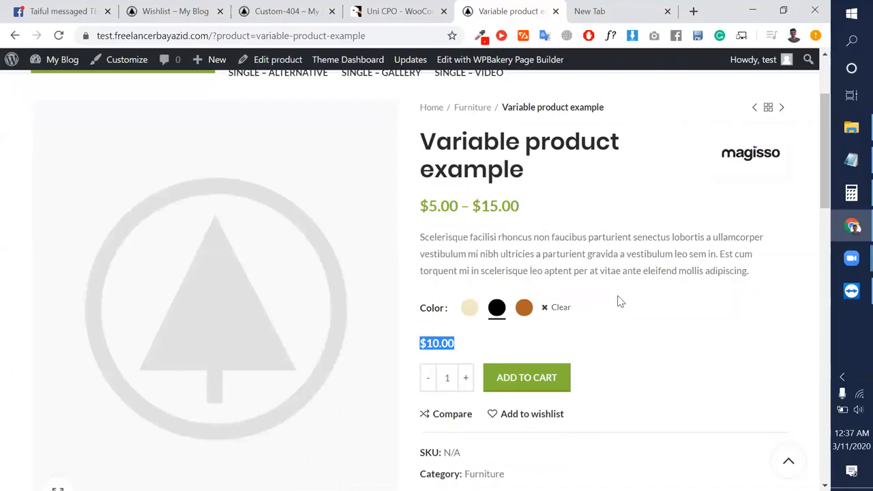
click(403, 11)
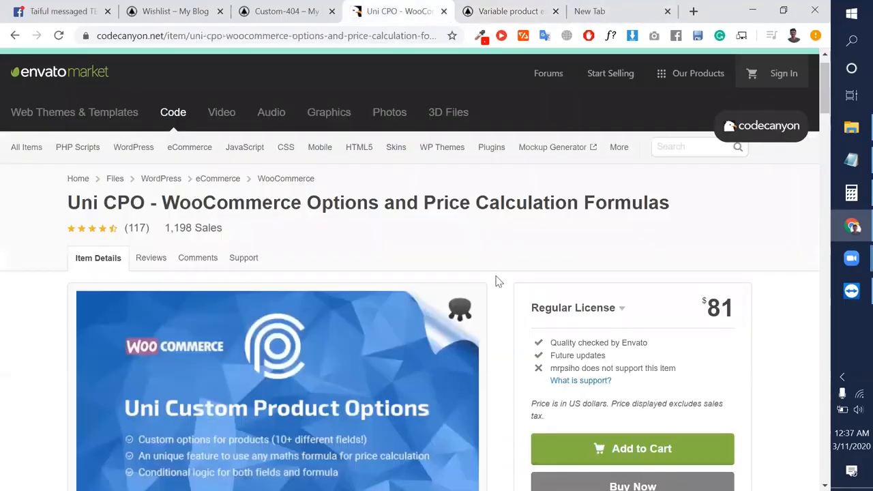
click(524, 9)
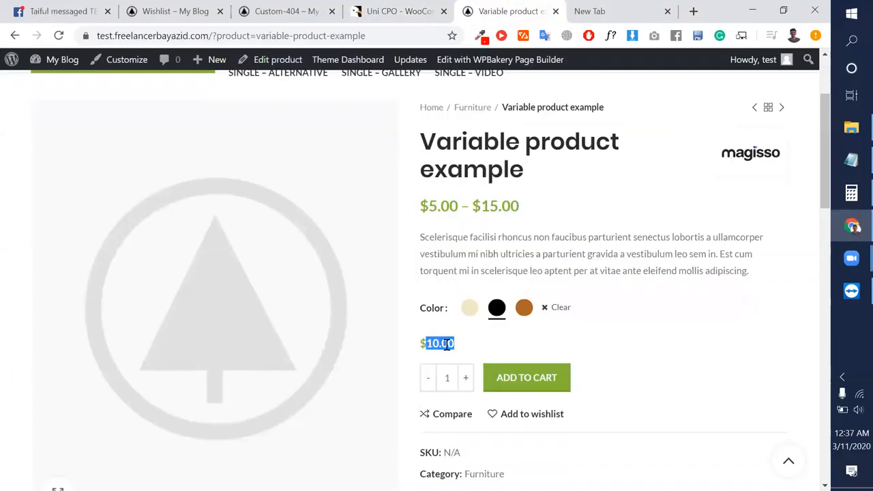
Highlight the price range of Variable product example and look over the product's purchase options and details.
triple_click(726, 202)
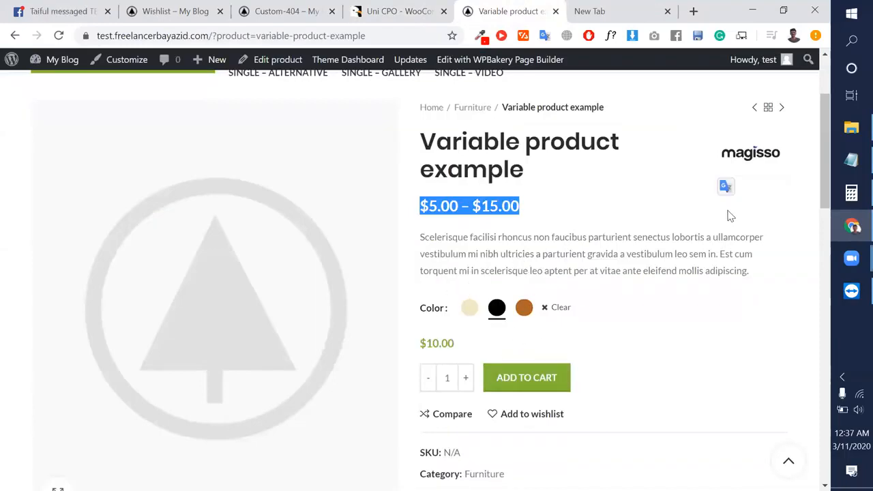
click(745, 452)
scroll(739, 433, down, 2)
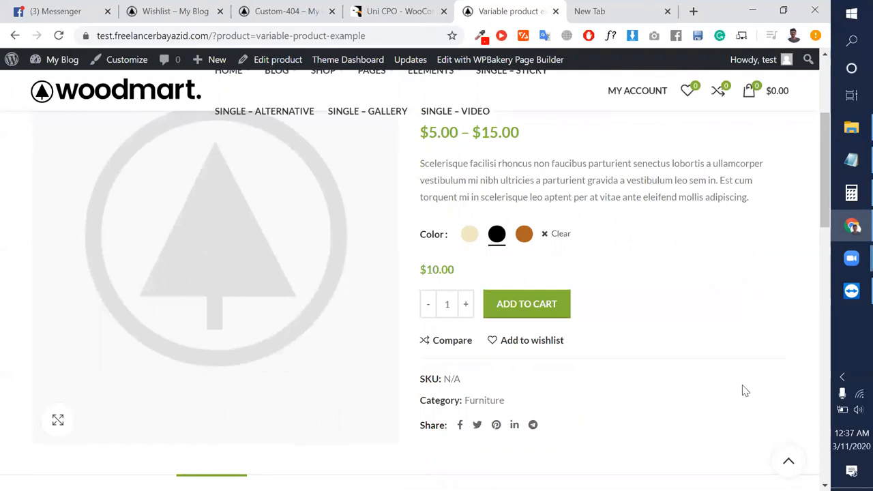
Switch to the CodeCanyon page of Uni CPO, highlight the plugin's title, and select the page's web address.
click(399, 11)
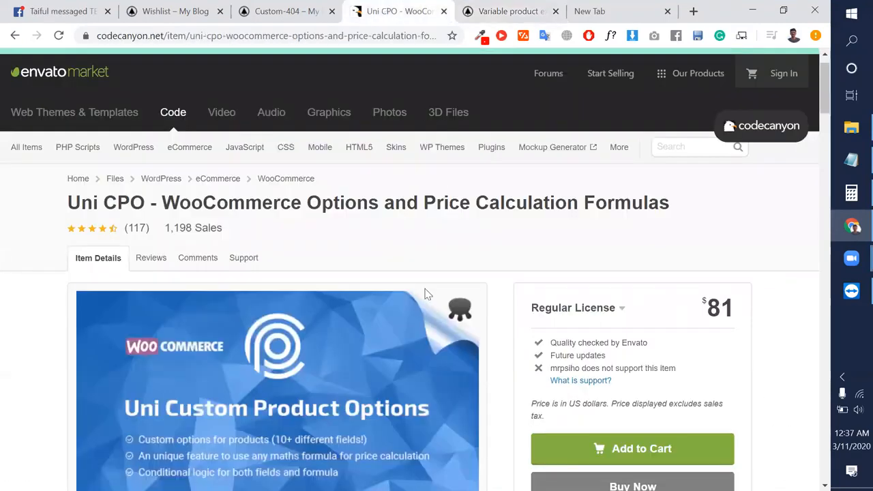
triple_click(239, 197)
click(411, 36)
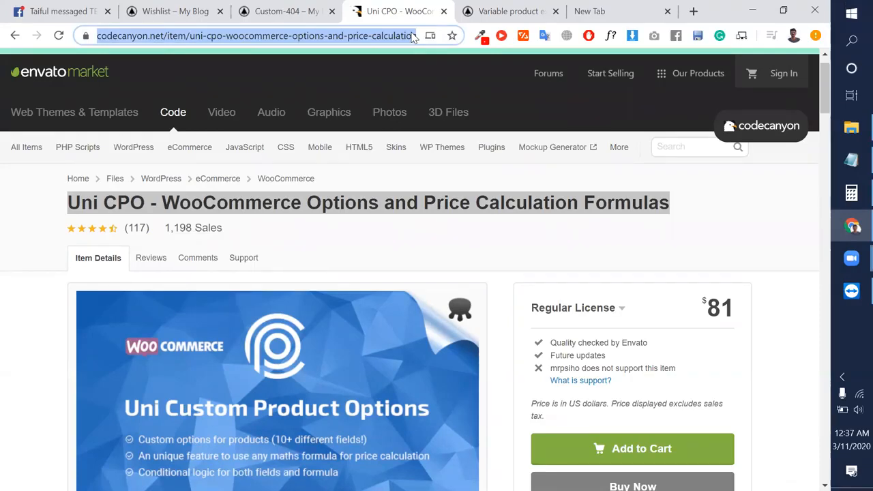
key(alt+Tab)
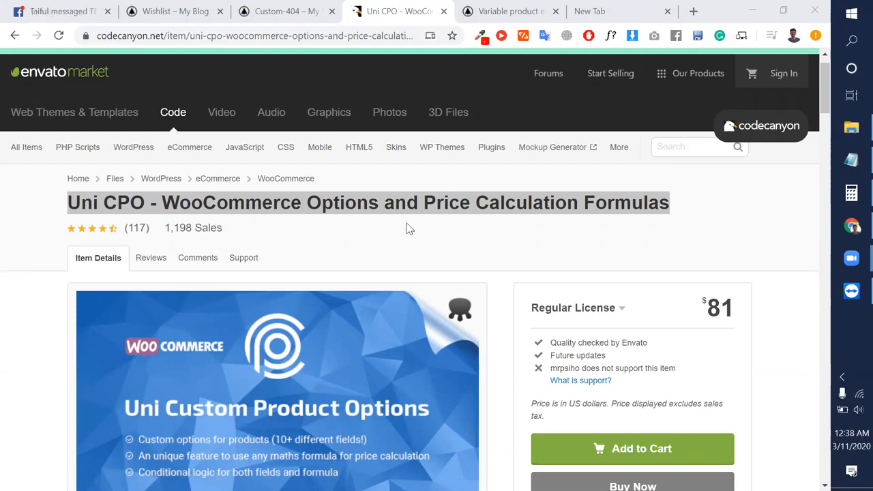
click(358, 203)
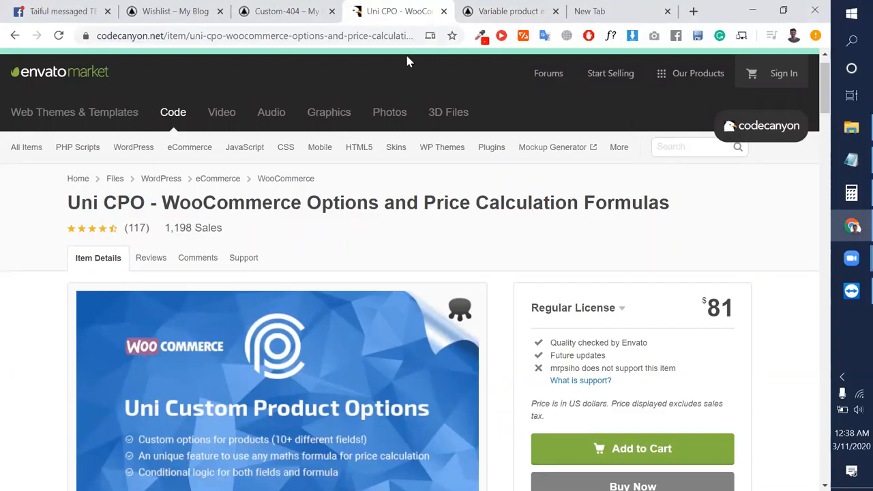
Go from the live variable product page to the WordPress dashboard and close the Wishlist and Custom-404 browser tabs.
click(487, 9)
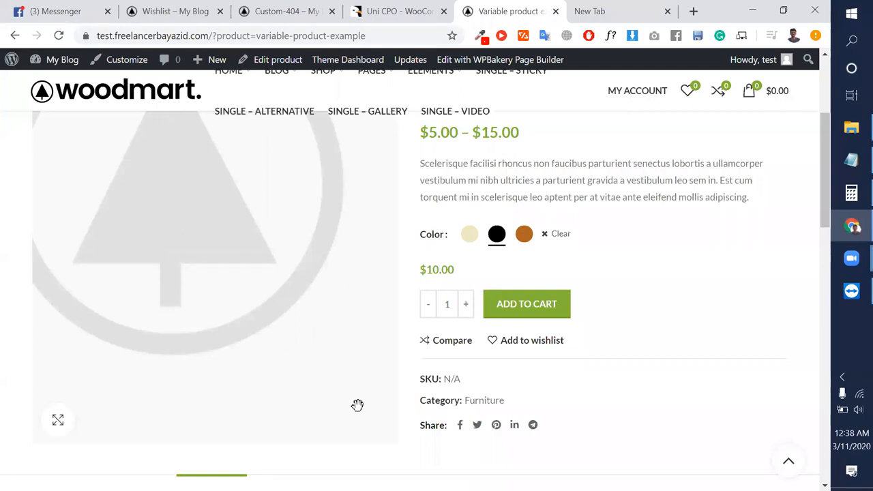
mouse_move(58, 60)
click(63, 83)
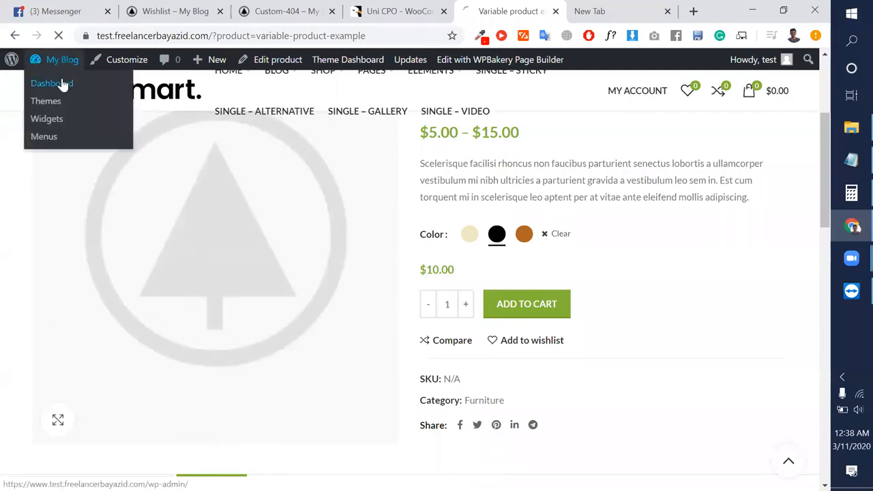
click(220, 11)
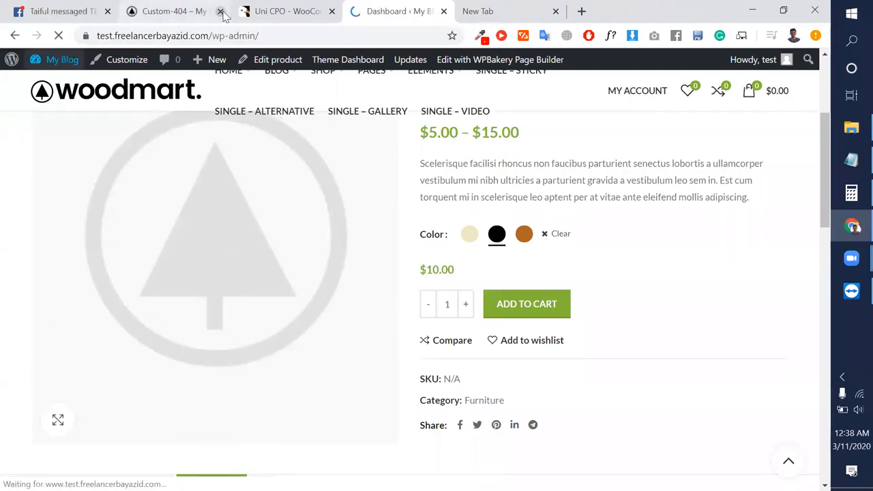
click(221, 12)
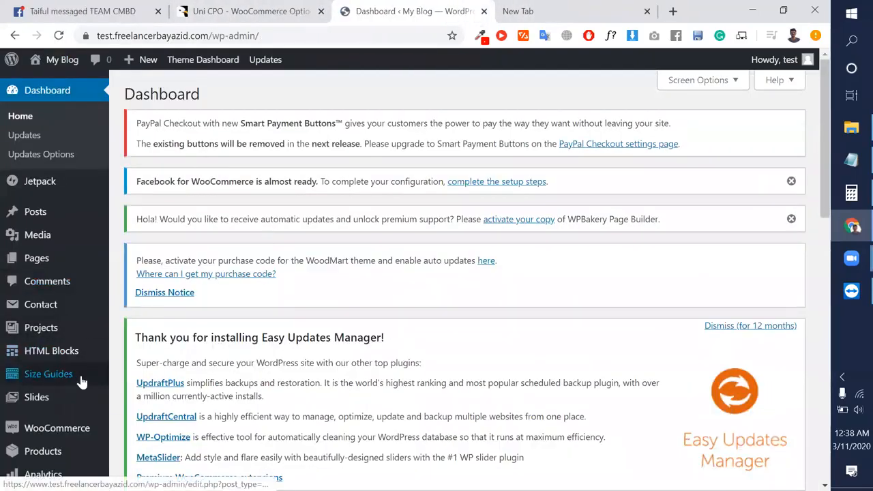
Open the list of all products, start adding a new product, and close the empty browser tab.
scroll(81, 382, down, 2)
mouse_move(60, 308)
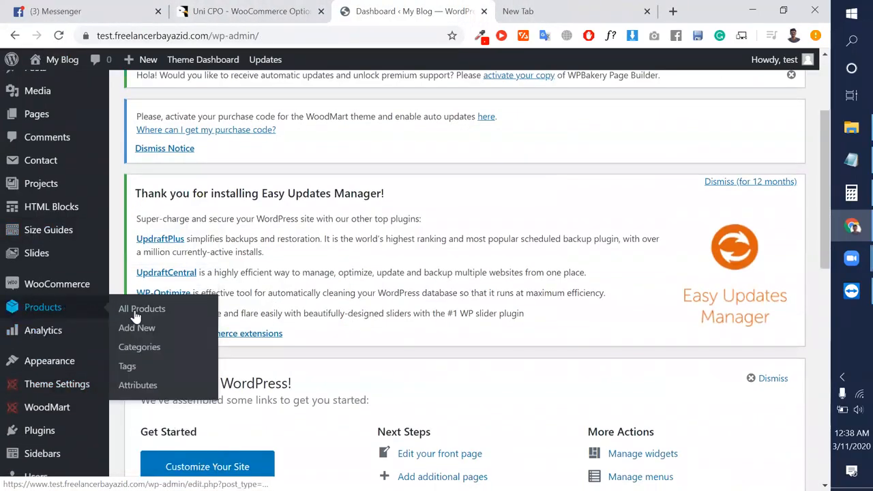
click(136, 310)
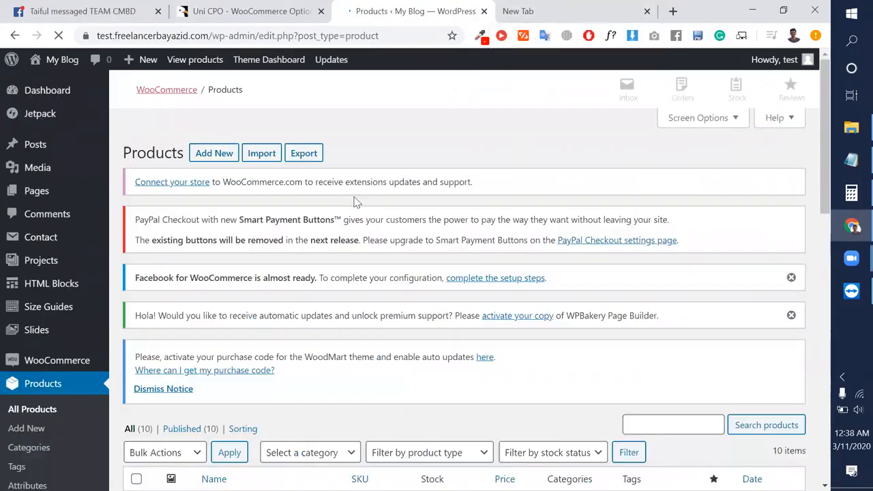
scroll(354, 204, down, 1)
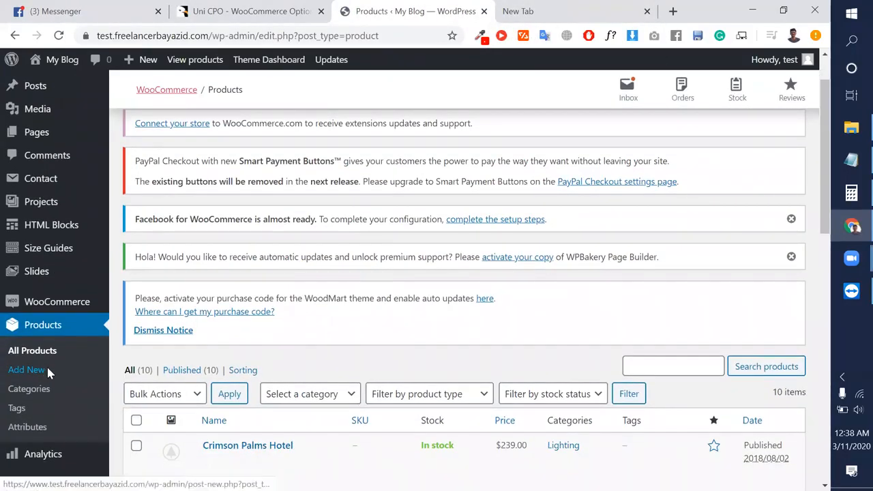
click(638, 17)
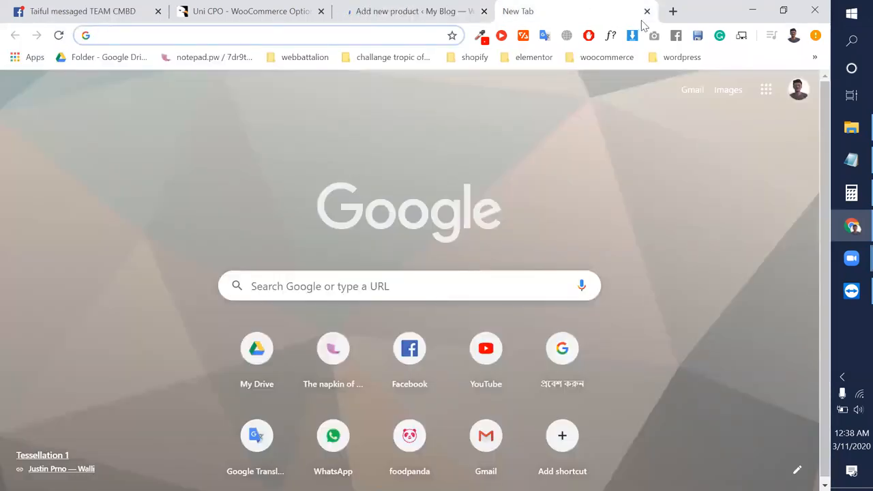
click(647, 12)
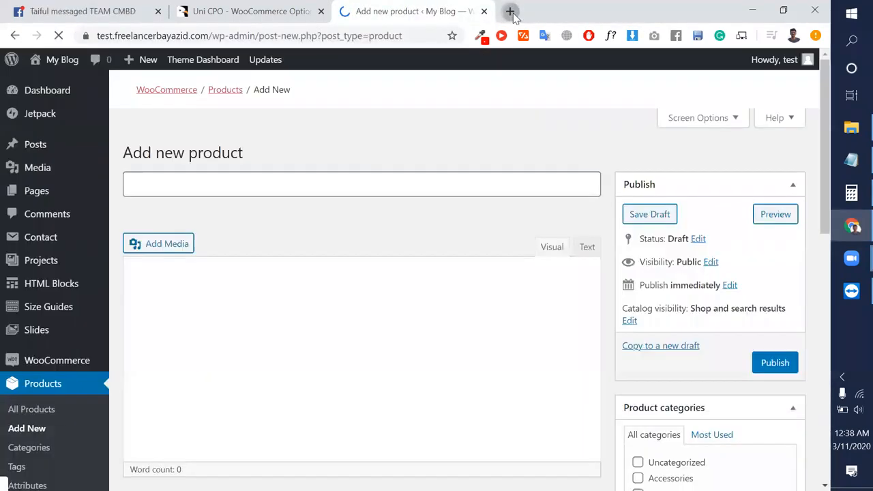
Search Google for "deligram" in a new browser tab and open the Deligram website.
click(510, 12)
text(deli)
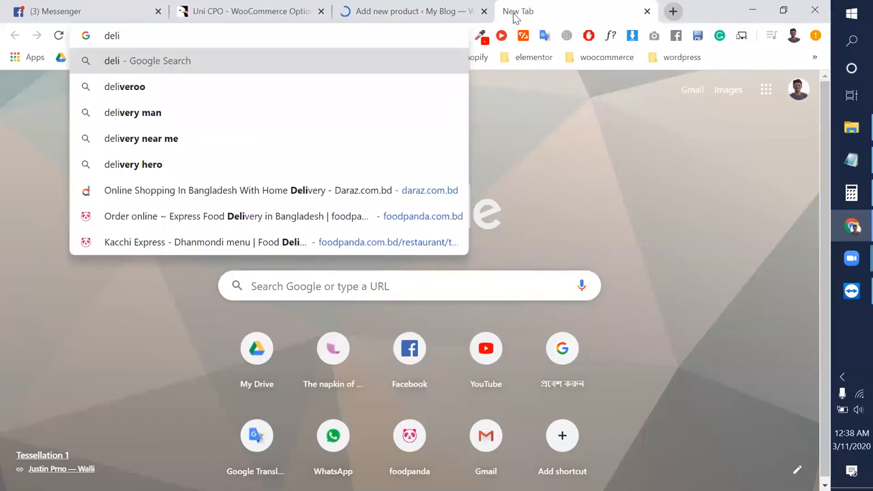
text(gram)
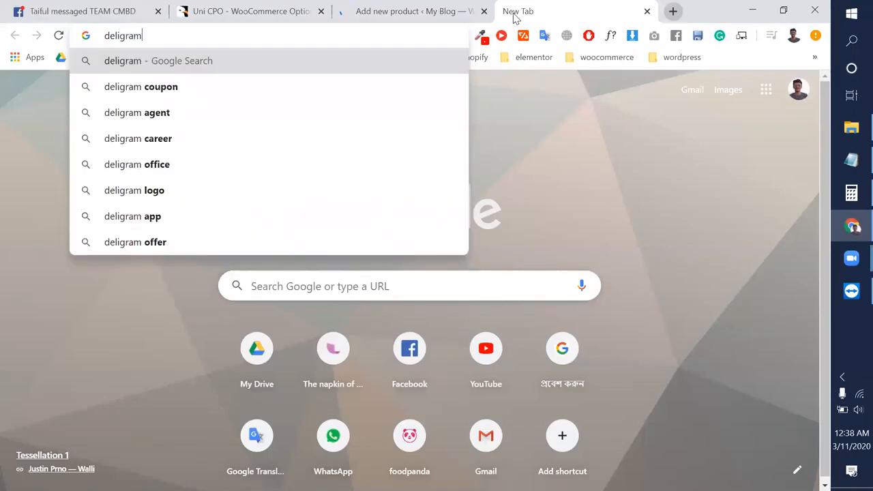
key(Return)
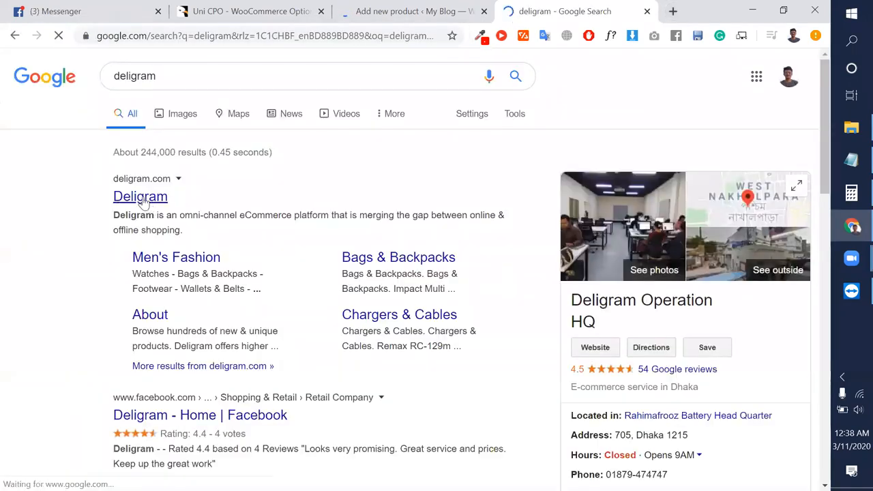
click(143, 198)
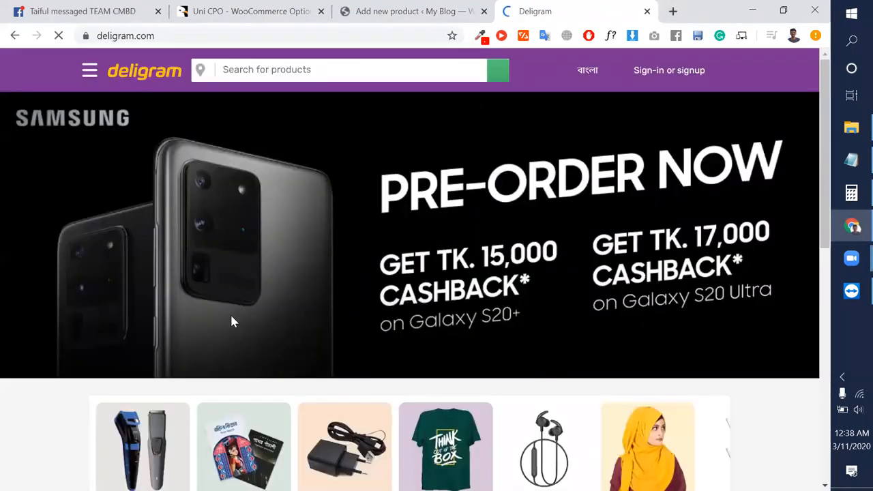
Examine the Deligram home page, its product category list, and its delivery point selection.
scroll(229, 318, down, 7)
scroll(195, 373, up, 4)
scroll(198, 352, up, 2)
scroll(199, 328, down, 4)
scroll(199, 327, up, 6)
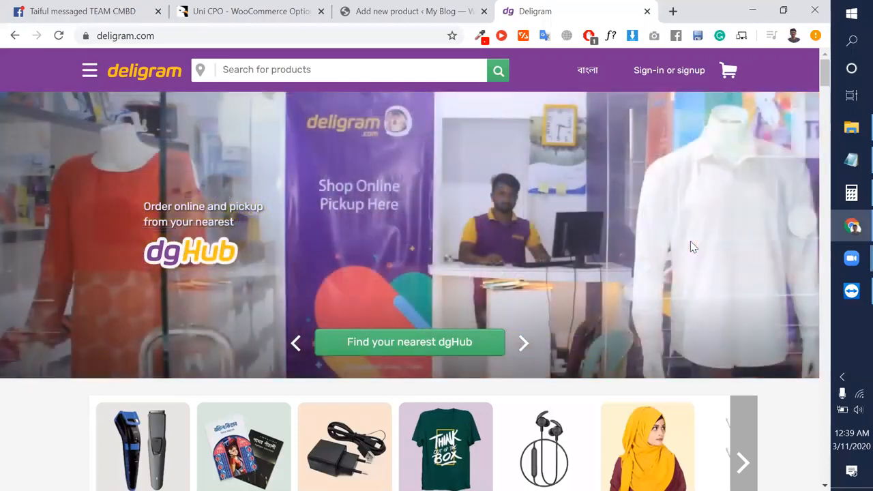
click(90, 74)
scroll(111, 273, down, 2)
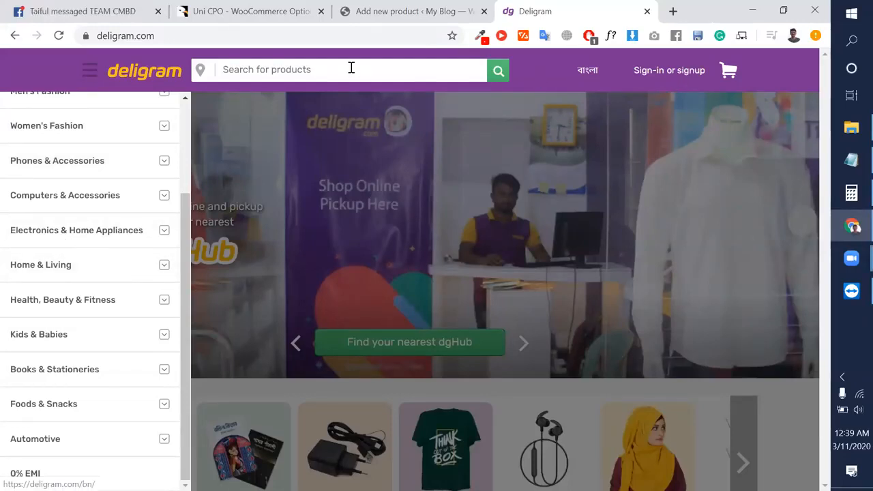
click(201, 72)
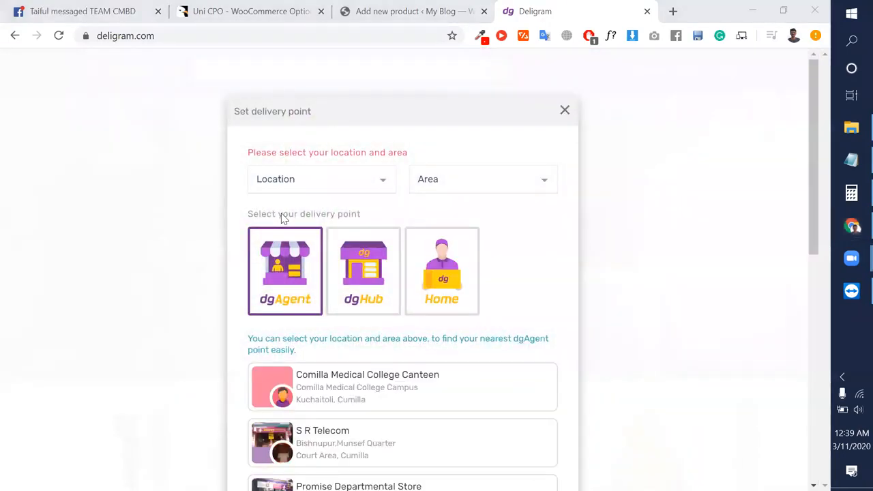
Return to the Google results for deligram and examine the company's details and videos.
click(13, 37)
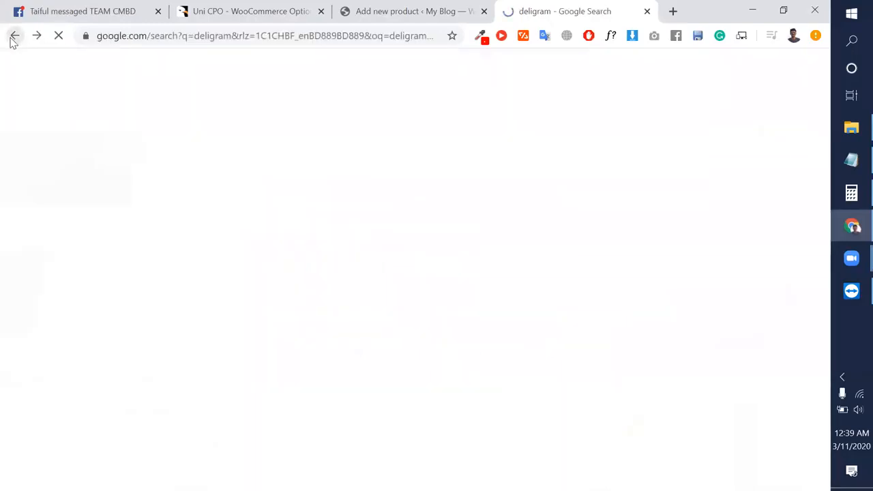
scroll(140, 235, down, 2)
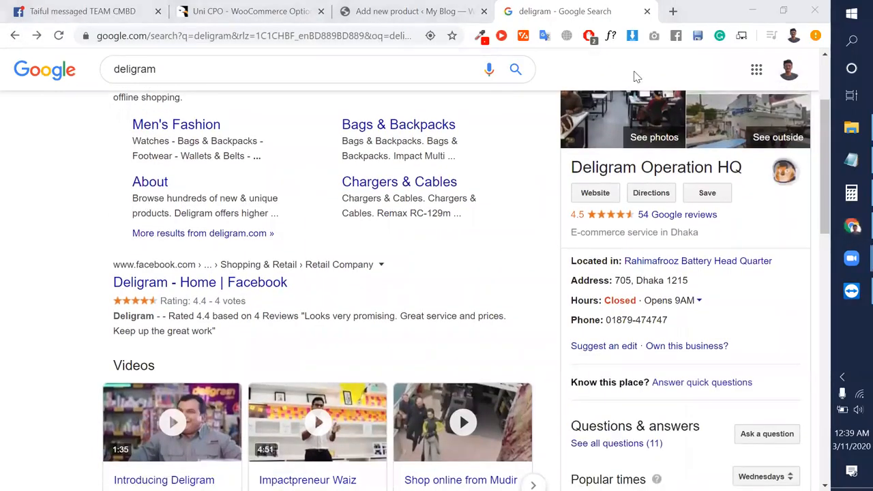
scroll(413, 184, down, 3)
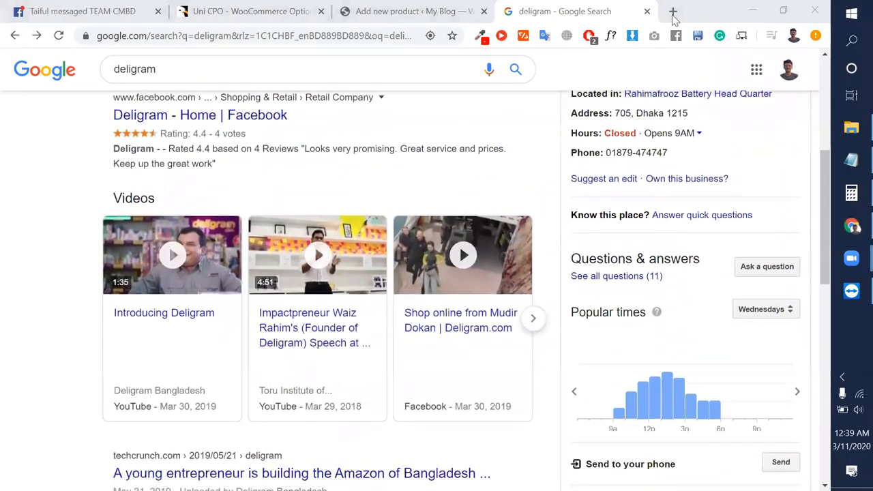
Search Google for "rahimafrooz" in a new browser tab and preview the first logo among the image results.
click(672, 11)
text(rahima)
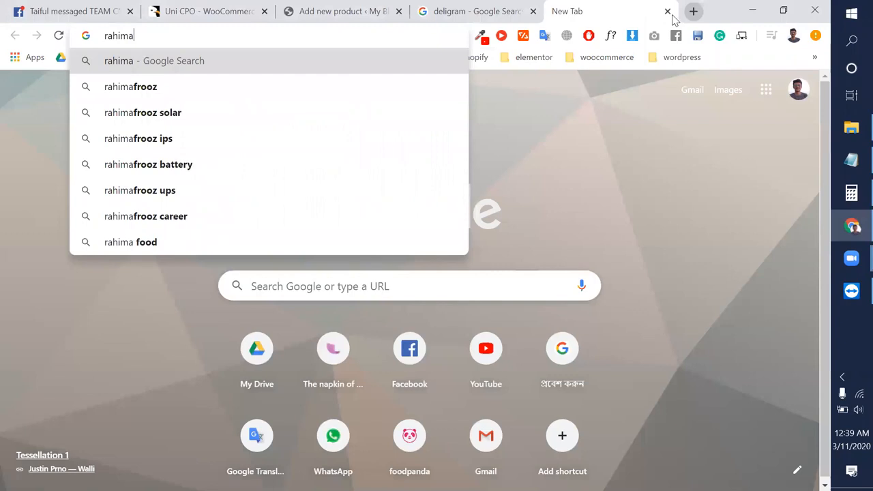
key(Down)
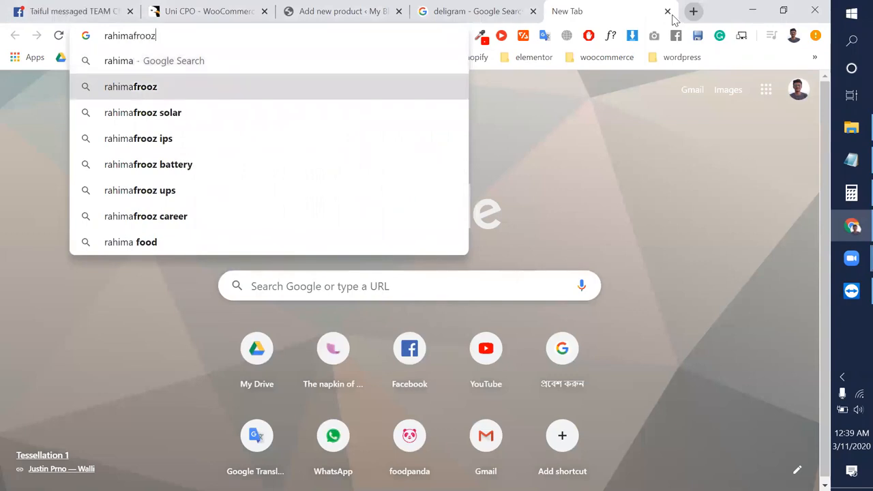
key(Return)
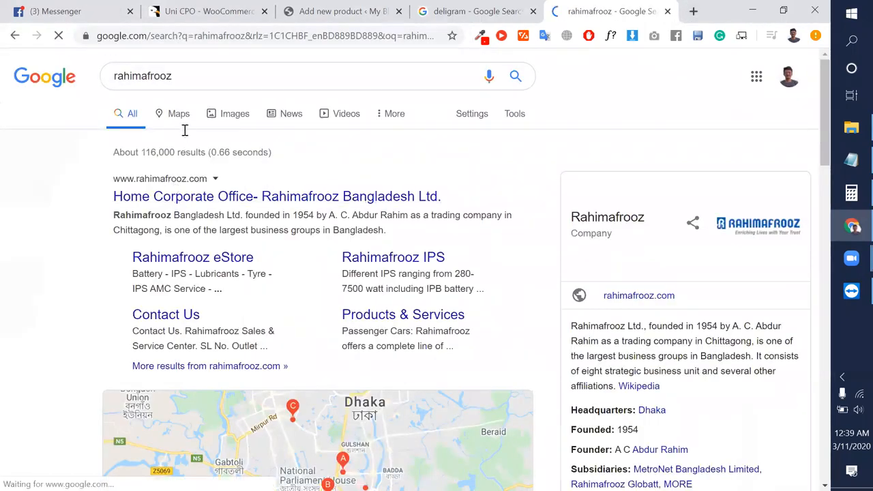
click(235, 114)
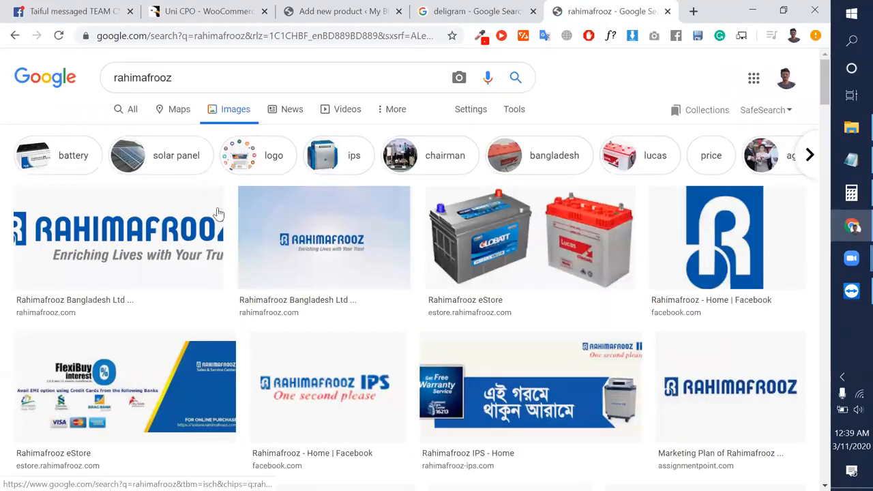
click(152, 281)
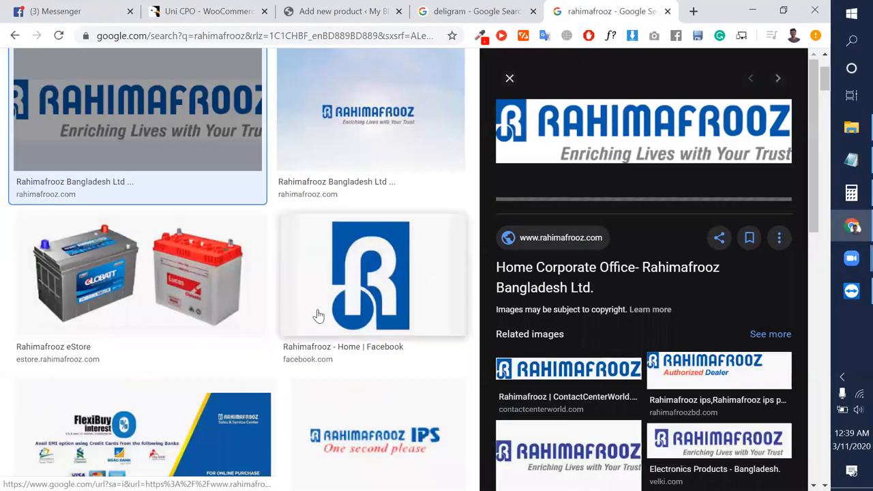
Reopen the Deligram website from its search results and examine the page footer and the product listing with prices.
click(486, 7)
scroll(153, 162, up, 3)
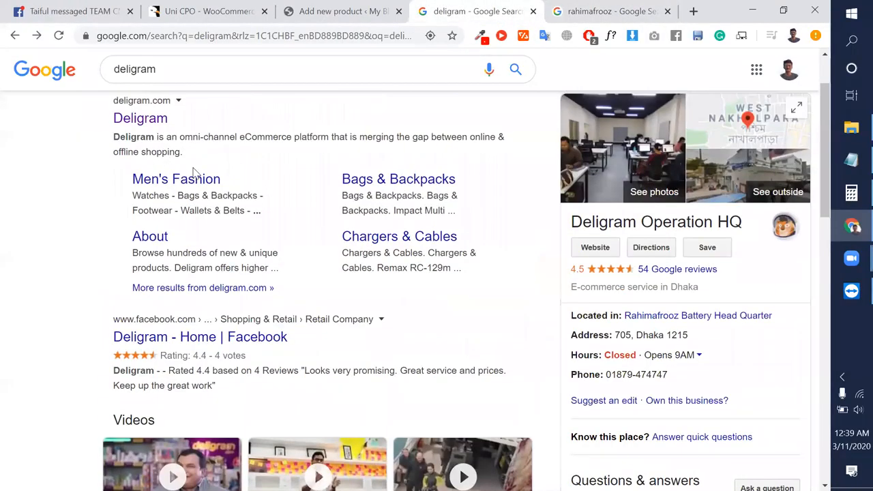
click(143, 120)
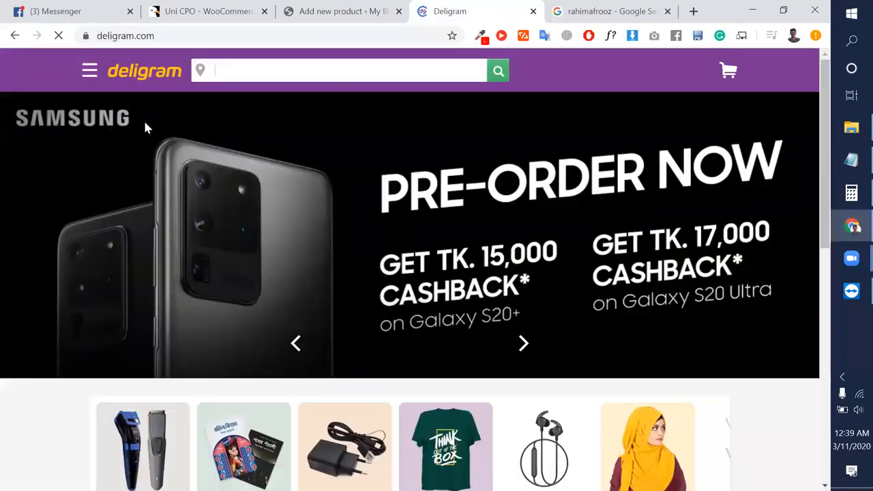
scroll(223, 256, down, 7)
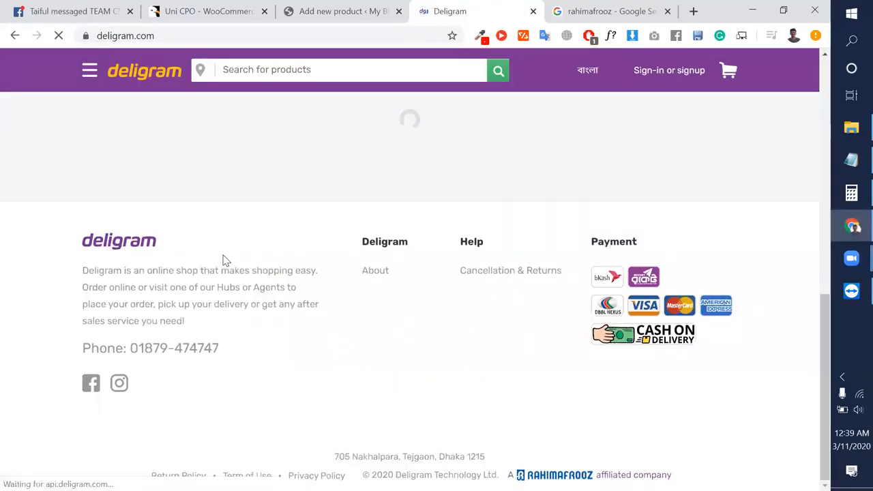
scroll(223, 256, up, 3)
scroll(376, 289, down, 10)
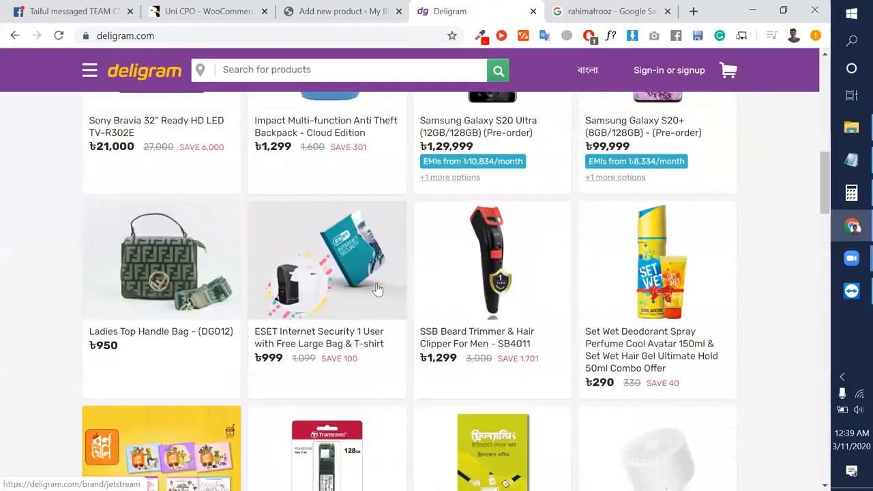
scroll(377, 290, up, 1)
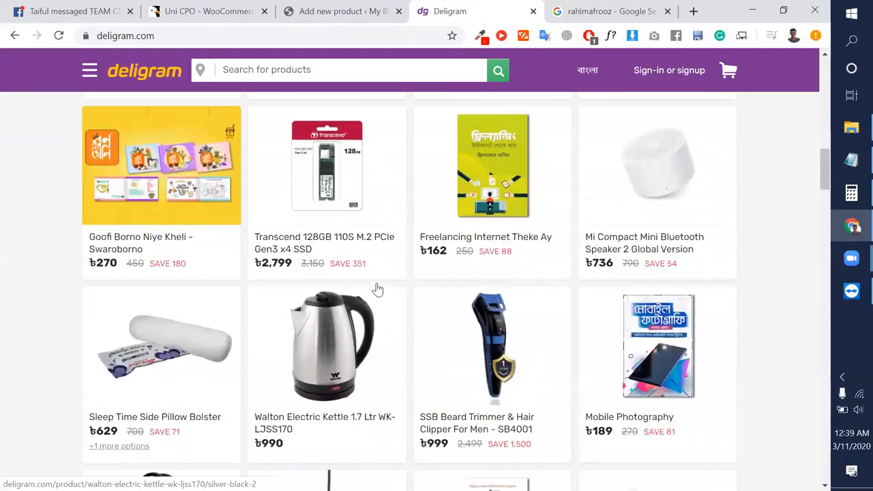
Browse Deligram's product listing, view the Blackcat wired gamepad's product page, and return to the home page.
scroll(250, 303, down, 3)
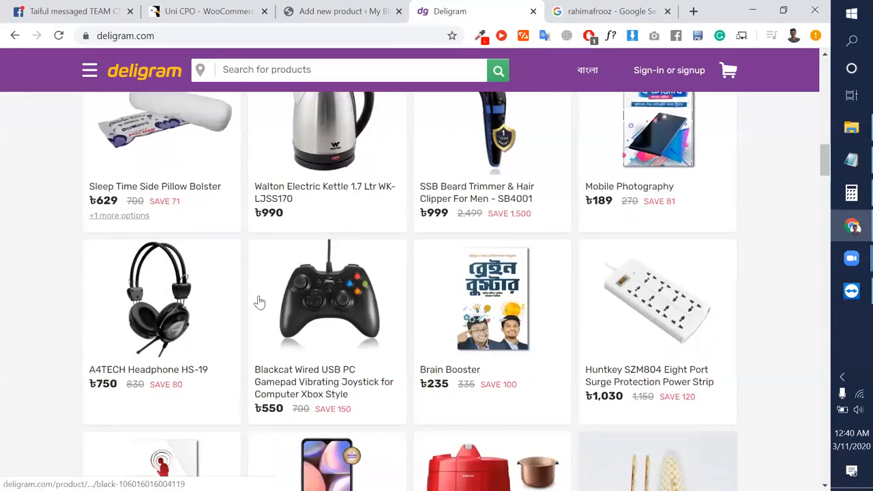
scroll(368, 308, down, 2)
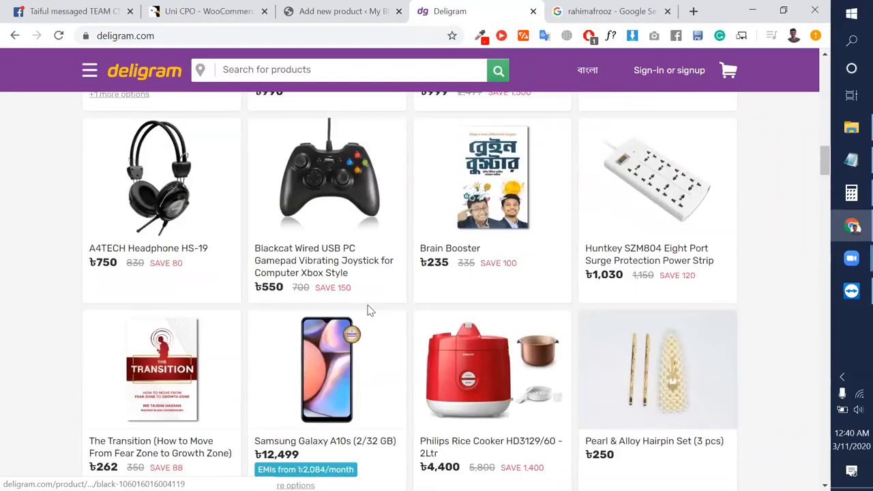
click(324, 267)
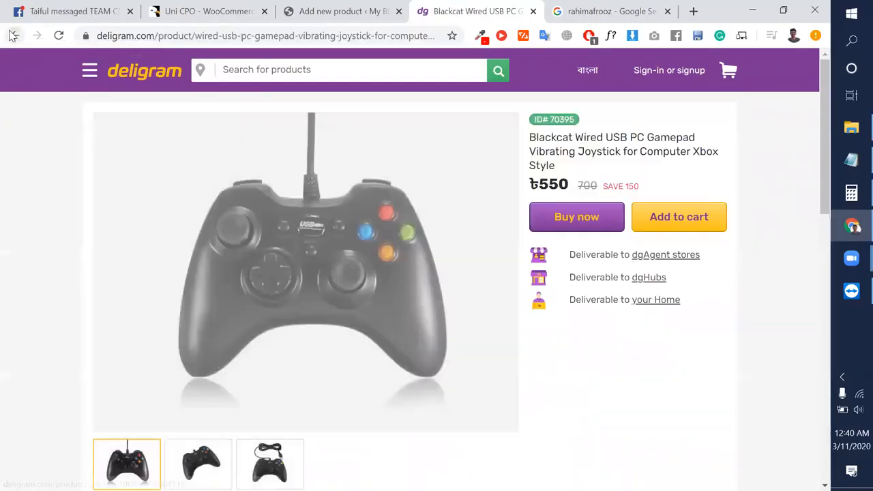
click(13, 36)
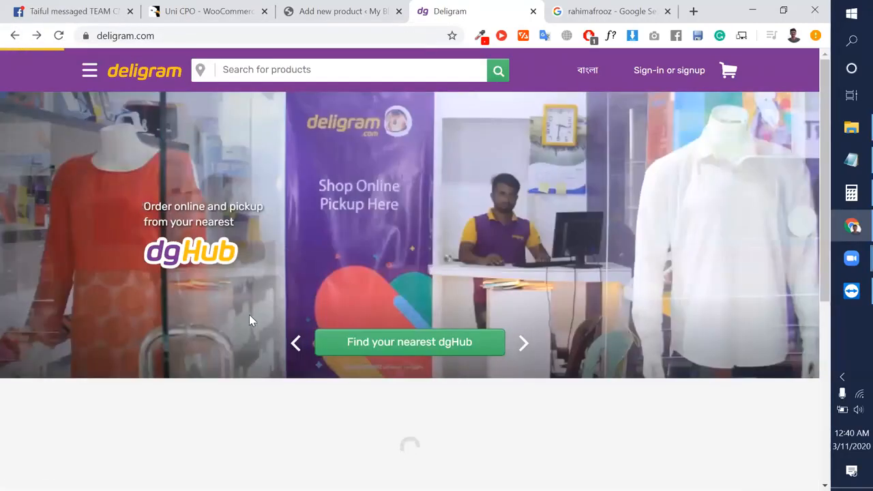
Open the Samsung Galaxy A10s (2/32 GB) product on Deligram and examine its title and features list.
scroll(251, 310, down, 10)
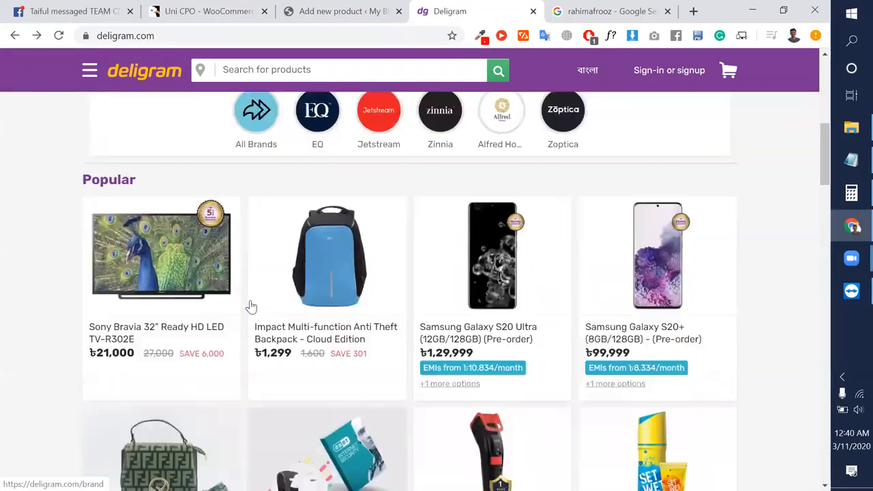
scroll(251, 310, down, 7)
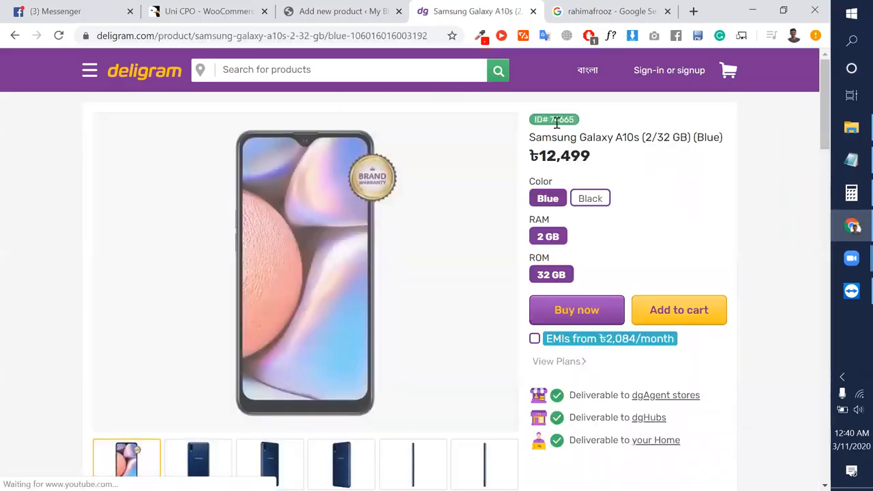
right_click(503, 286)
click(619, 137)
triple_click(619, 137)
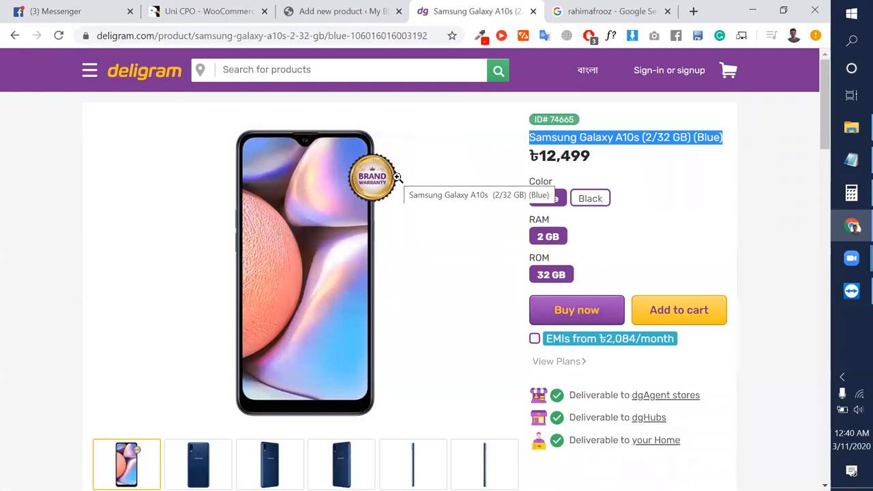
click(344, 84)
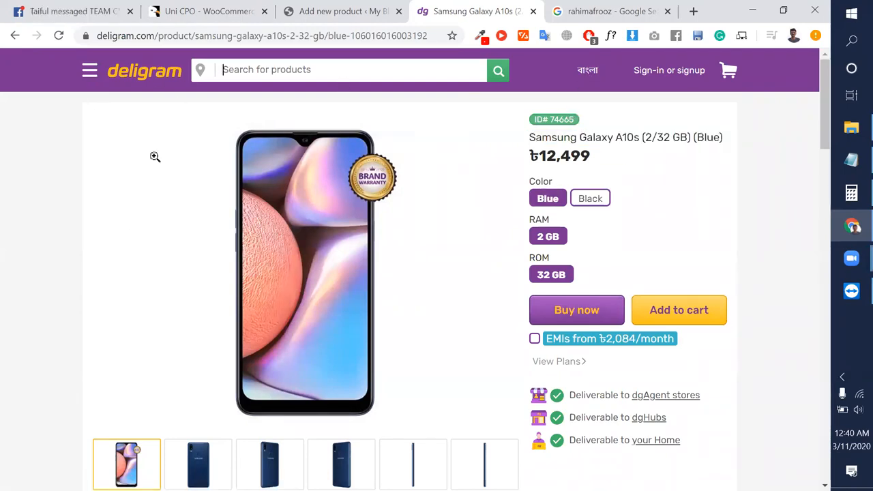
scroll(205, 356, down, 6)
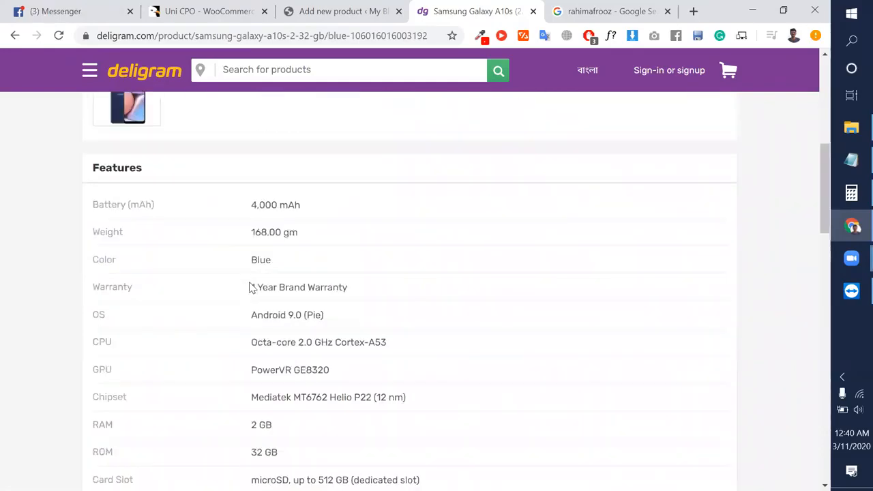
scroll(250, 289, up, 6)
triple_click(584, 139)
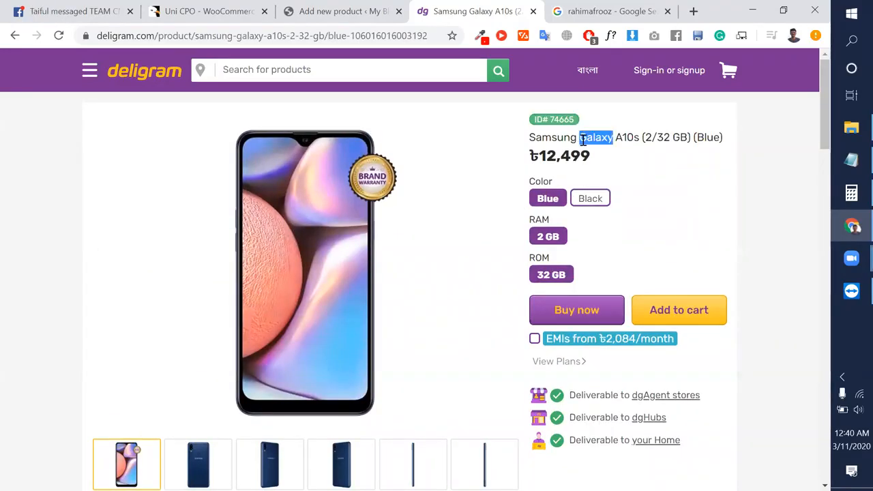
Compare the title and price of the phone's Black and Blue variants, and review the Blue variant's images and features.
click(382, 11)
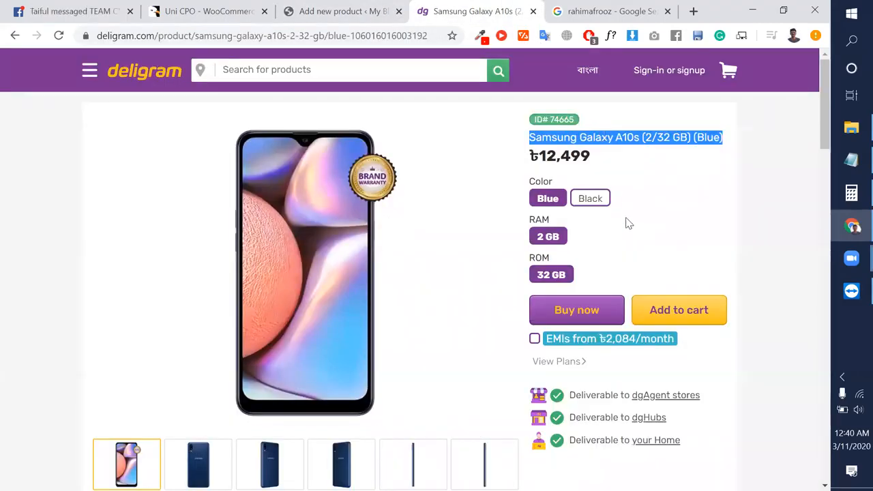
click(590, 200)
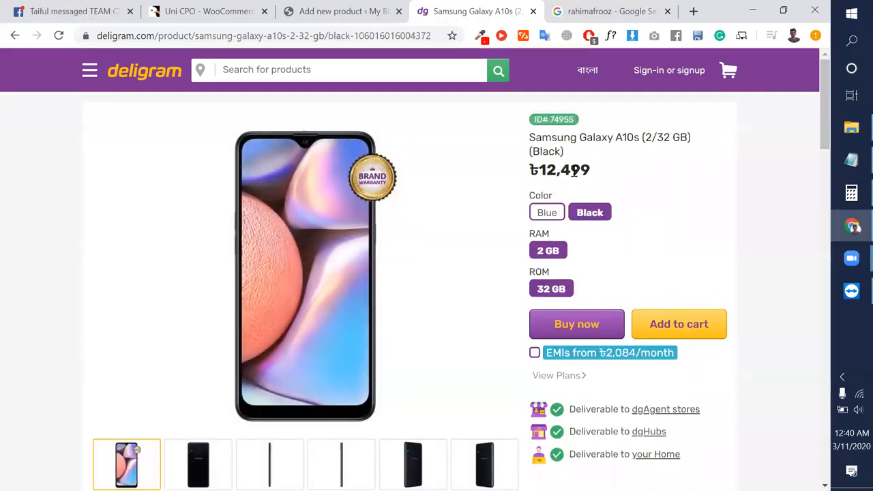
triple_click(575, 172)
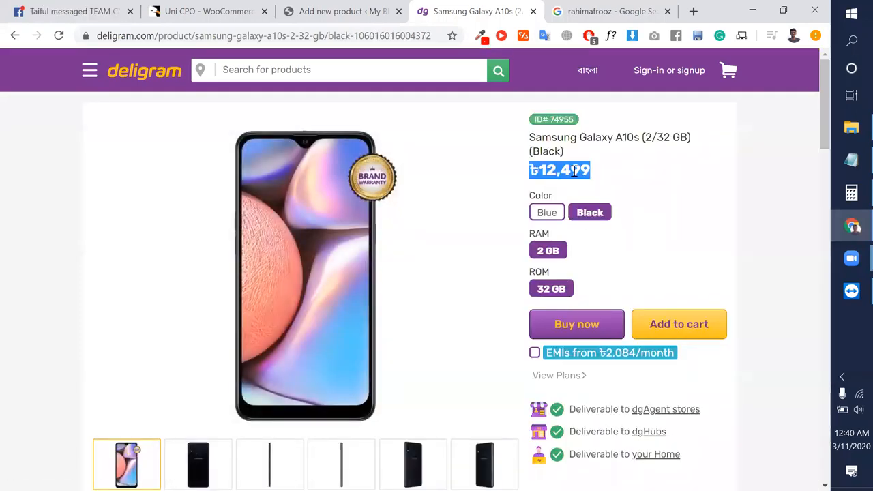
click(548, 215)
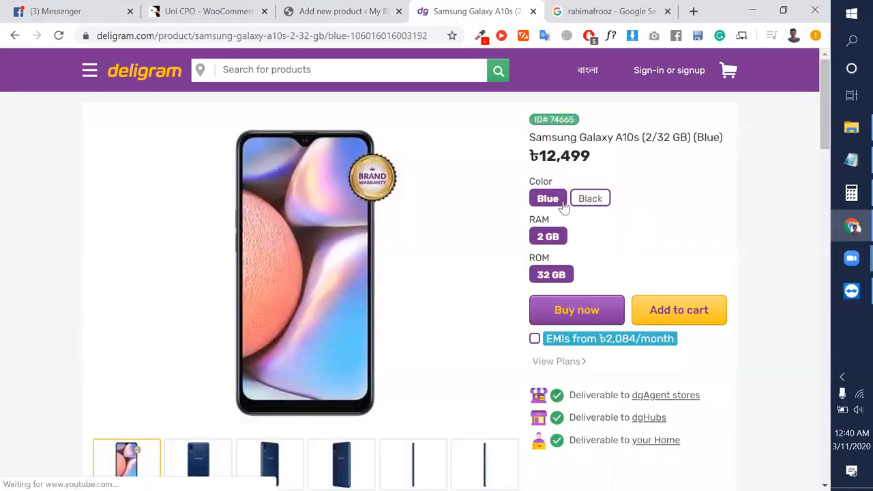
triple_click(572, 154)
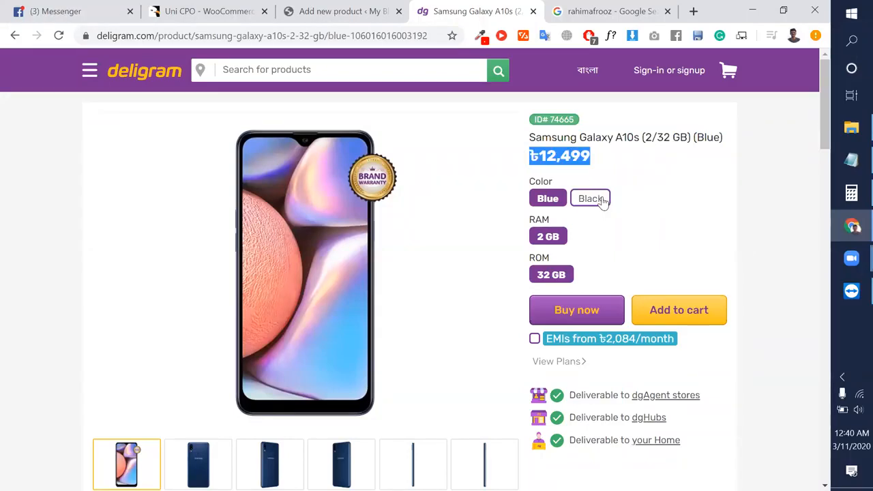
triple_click(564, 137)
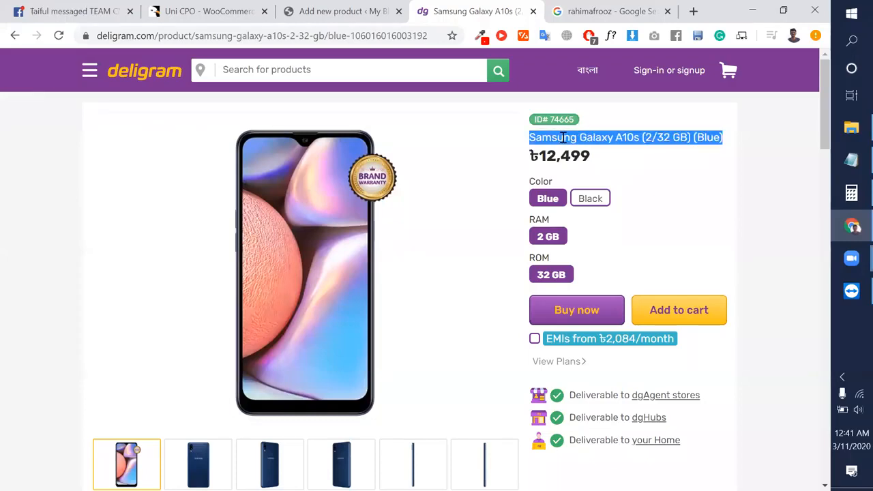
scroll(471, 284, down, 1)
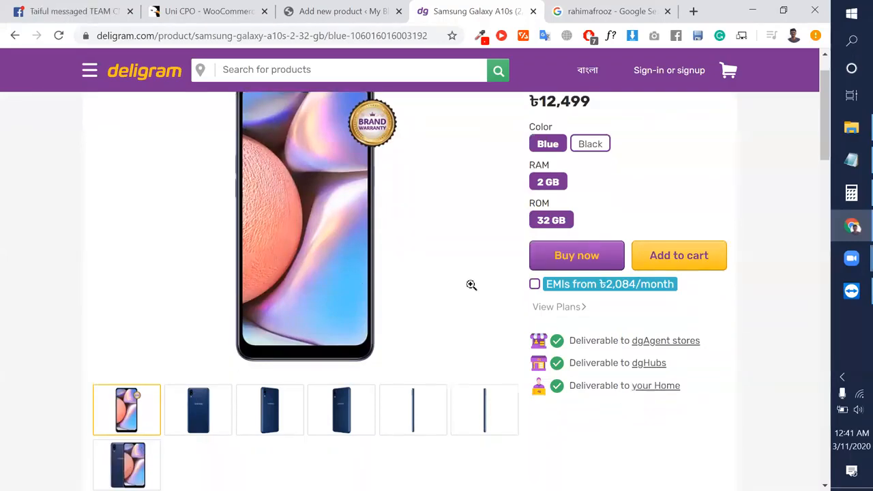
scroll(483, 365, down, 5)
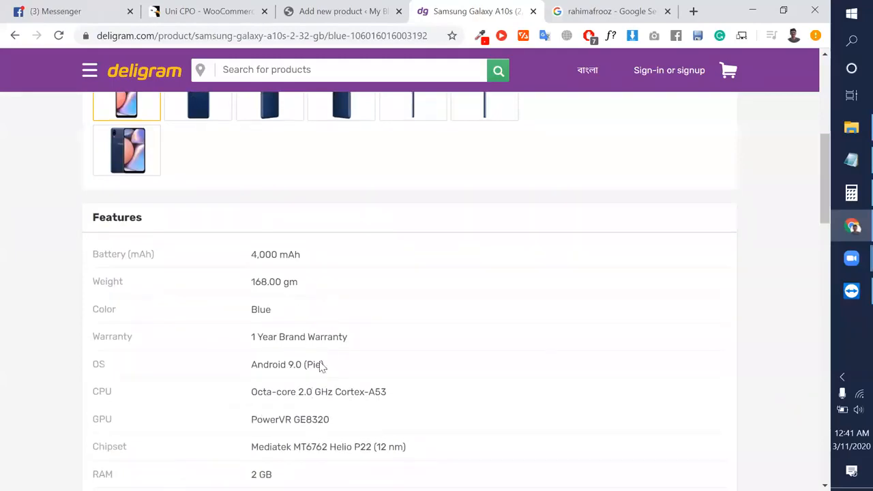
scroll(312, 390, up, 5)
scroll(619, 271, down, 1)
scroll(564, 189, up, 1)
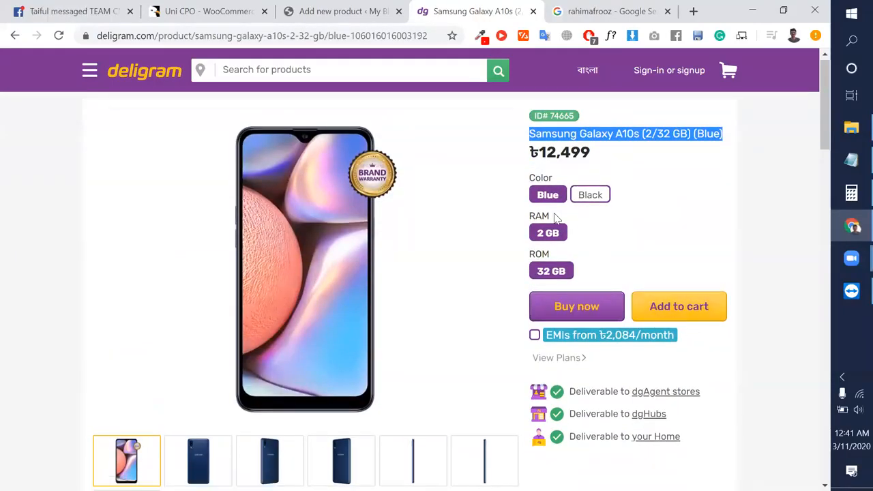
Copy the phone's title from Deligram and enter "Samsung Galaxy A10s (2/32 GB) (Blue)" as the new WooCommerce product's name.
double_click(573, 154)
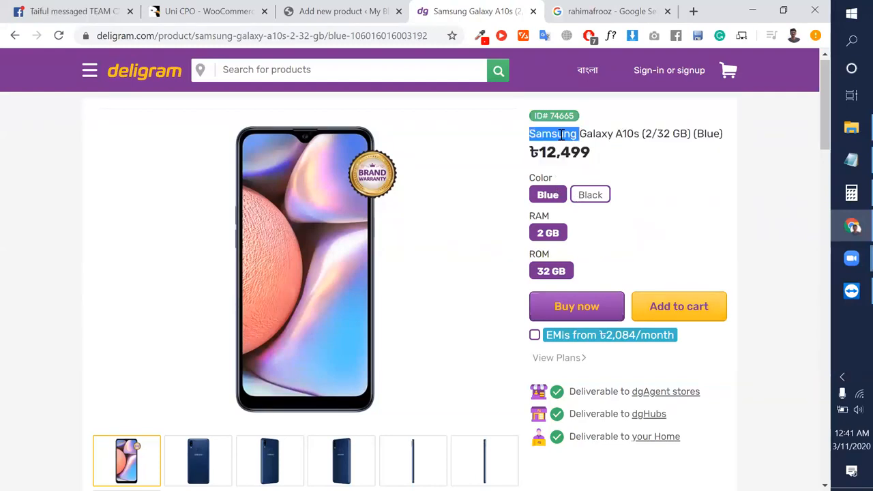
triple_click(563, 135)
key(ctrl+c)
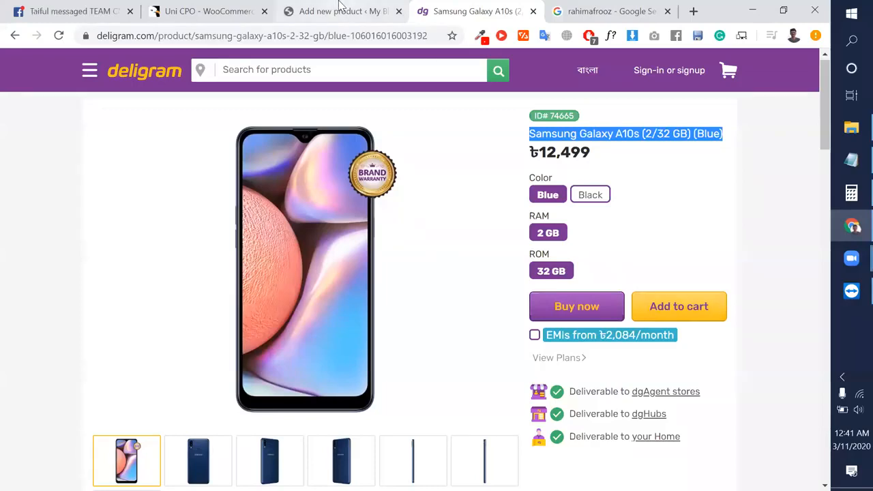
click(339, 9)
scroll(264, 383, down, 2)
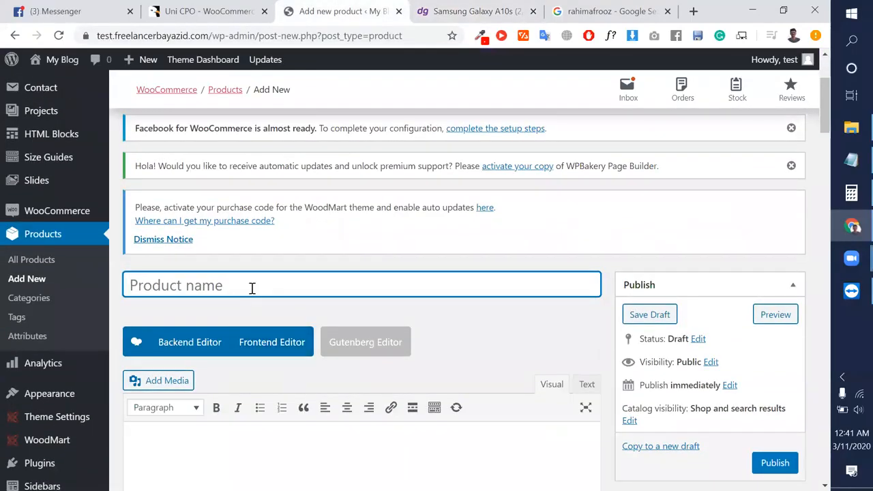
key(ctrl+v)
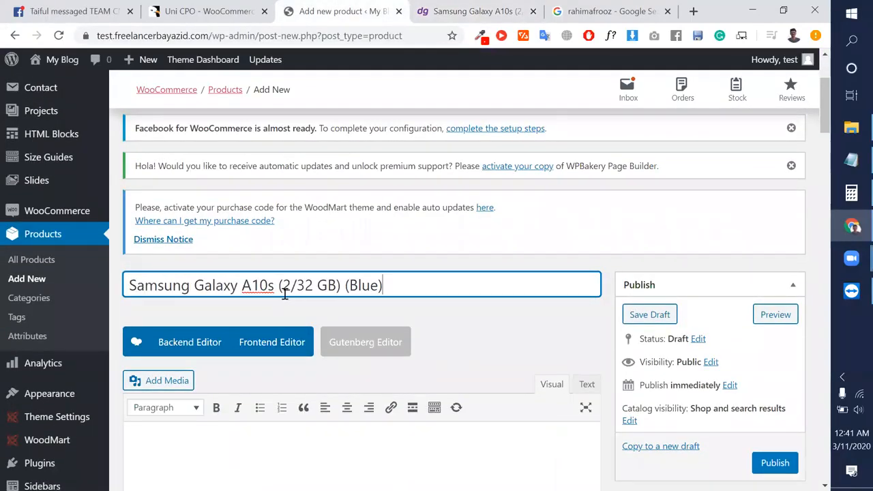
click(201, 438)
scroll(193, 441, down, 2)
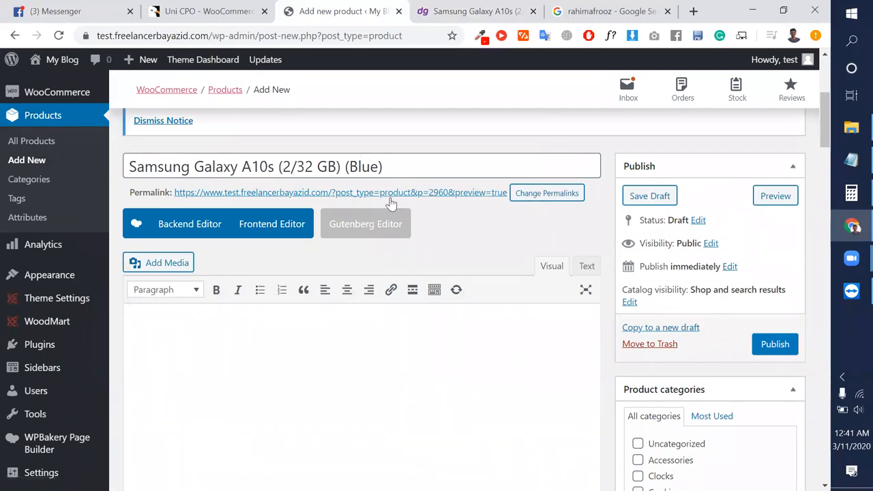
Preview the draft product's shop page through its permalink and return to the product editor.
click(274, 167)
drag(274, 168, 119, 171)
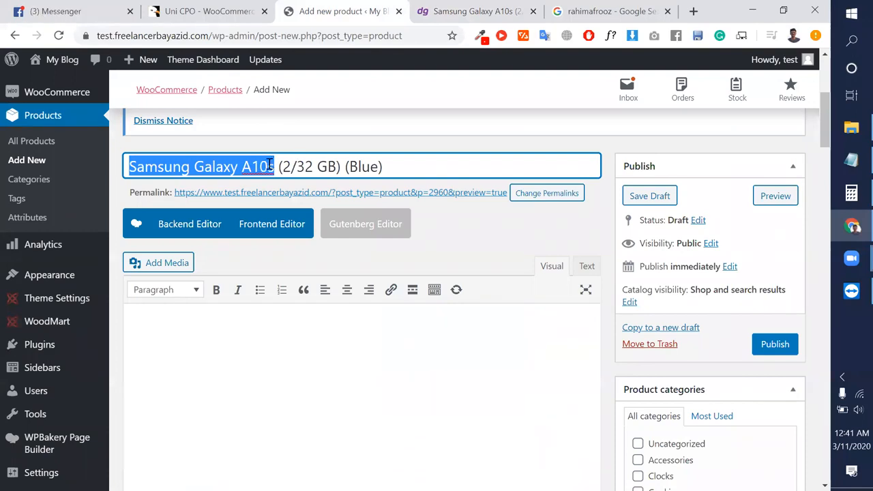
click(546, 193)
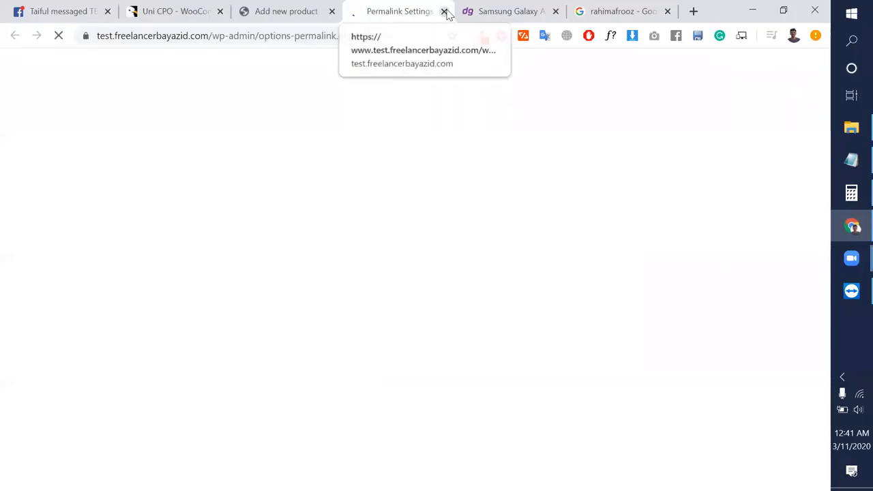
click(443, 11)
click(423, 193)
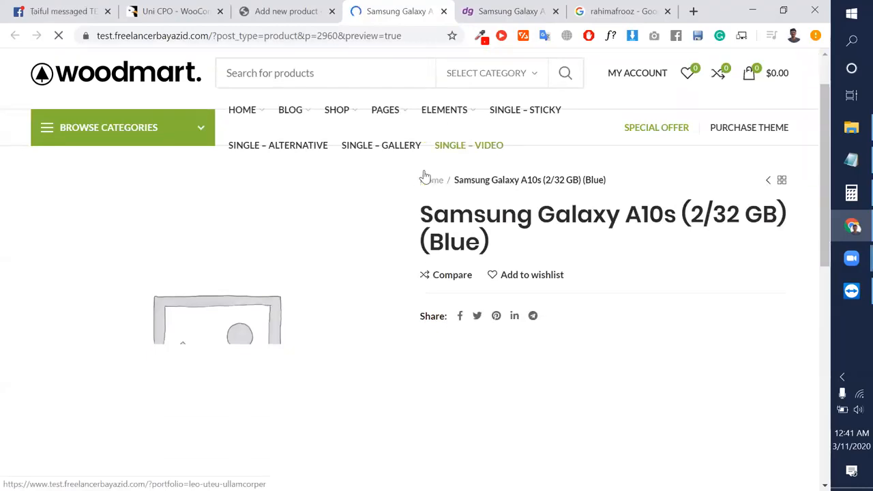
scroll(423, 176, down, 3)
click(269, 10)
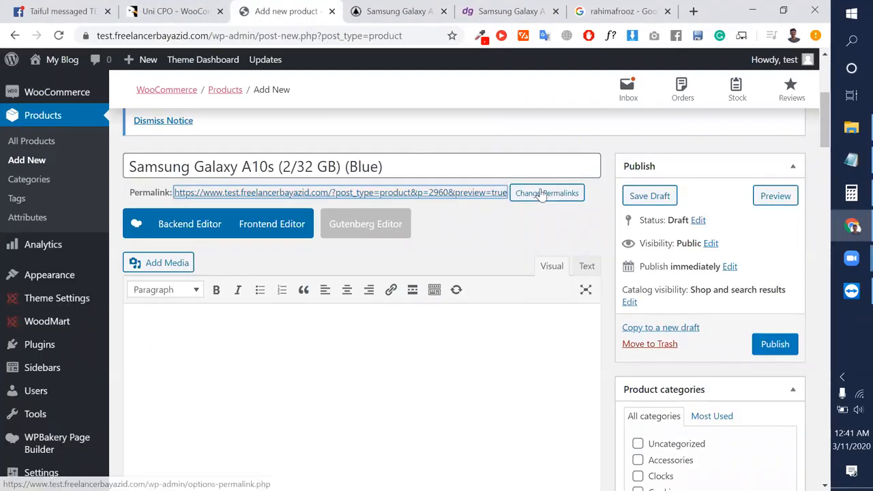
Open the permalink settings, close the product preview, examine the Plain URL structure, and return to the product editor.
scroll(500, 242, down, 1)
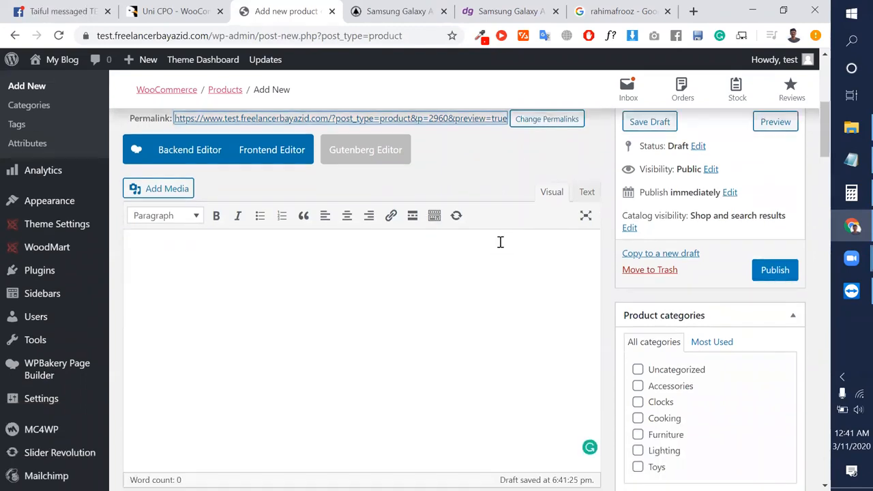
scroll(328, 256, up, 3)
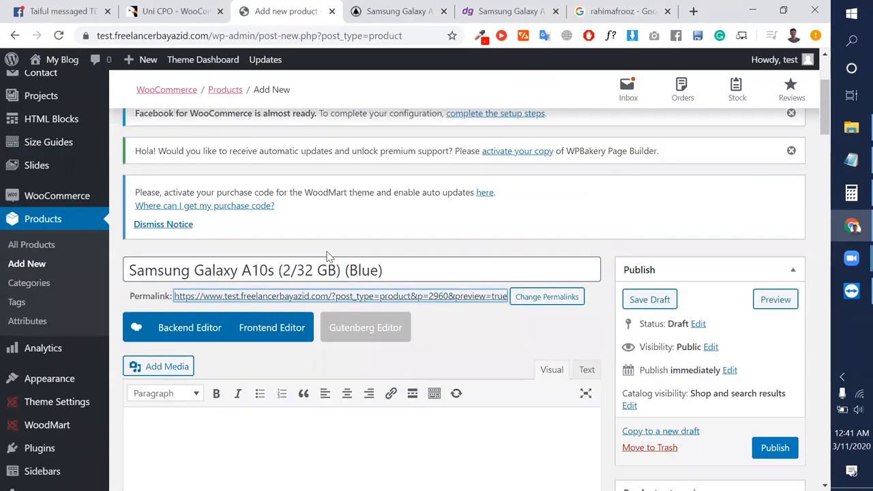
click(543, 298)
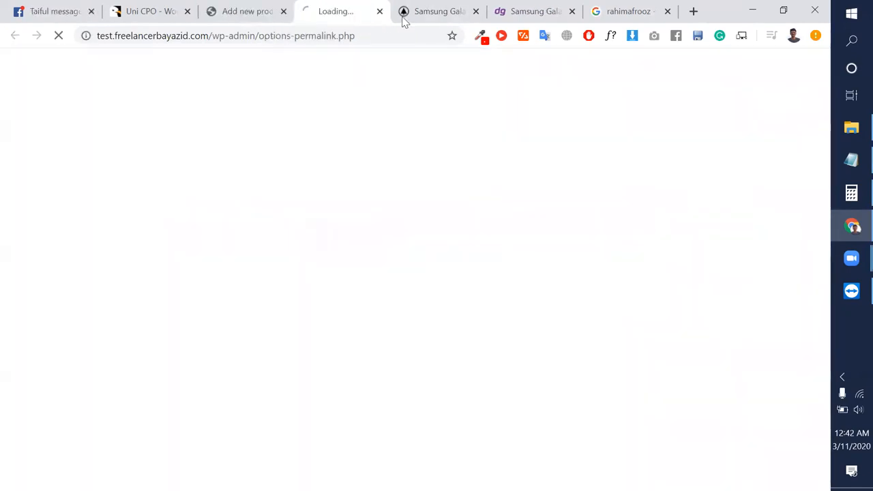
click(476, 11)
scroll(333, 237, down, 3)
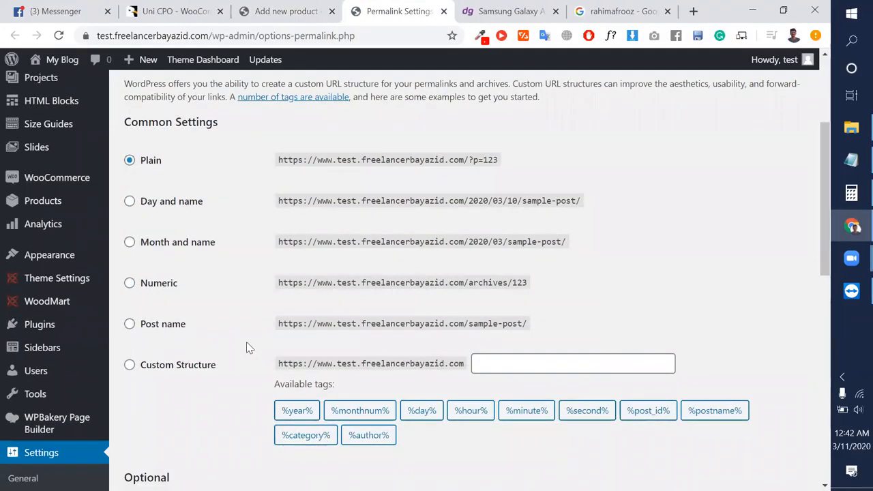
scroll(246, 347, down, 2)
scroll(247, 347, up, 1)
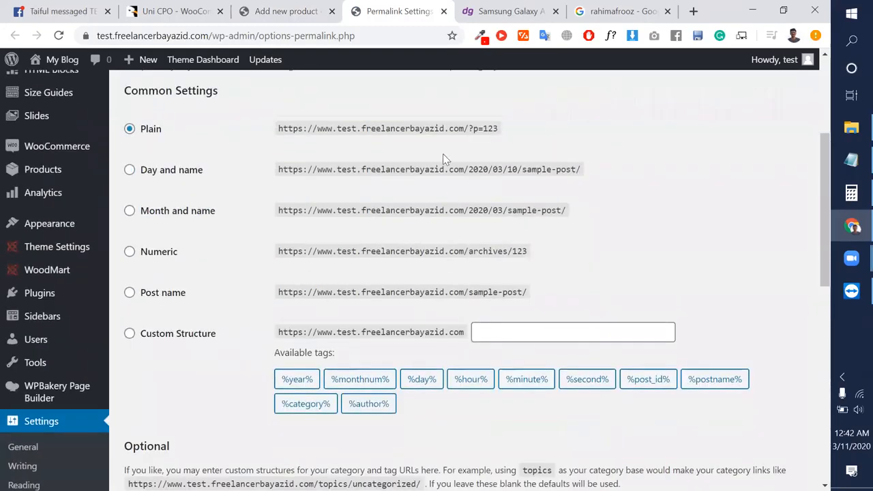
triple_click(442, 126)
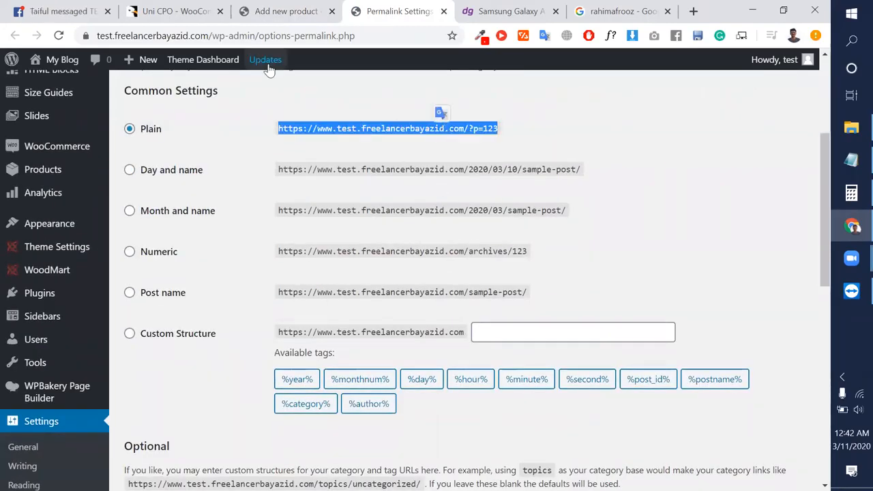
click(294, 15)
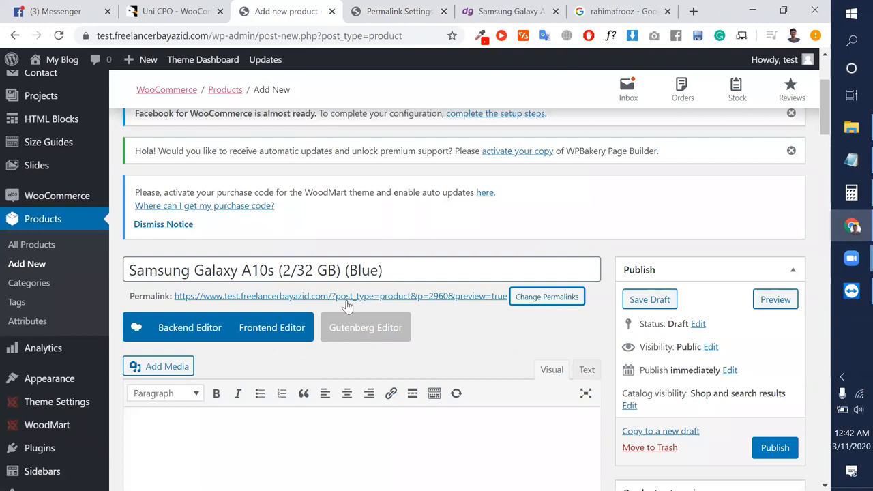
In the permalink settings, set a custom structure of /%category%/%post_id%/ using the category and post ID tags.
click(407, 8)
scroll(324, 270, down, 1)
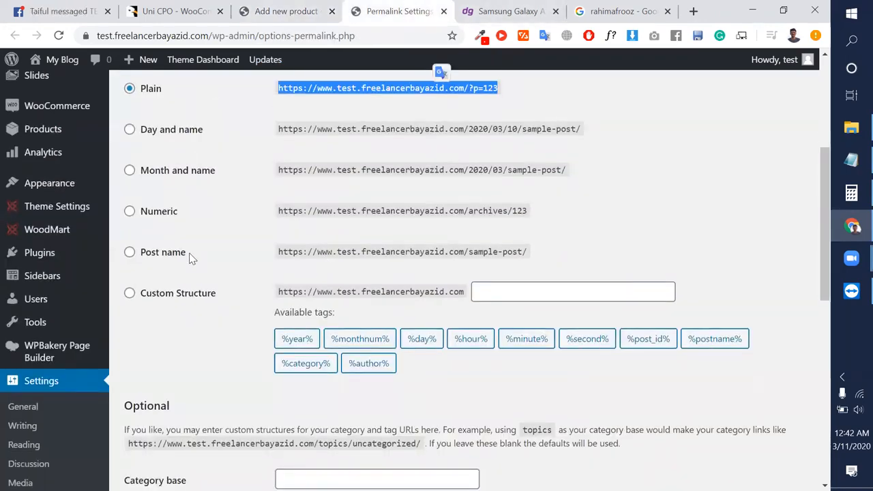
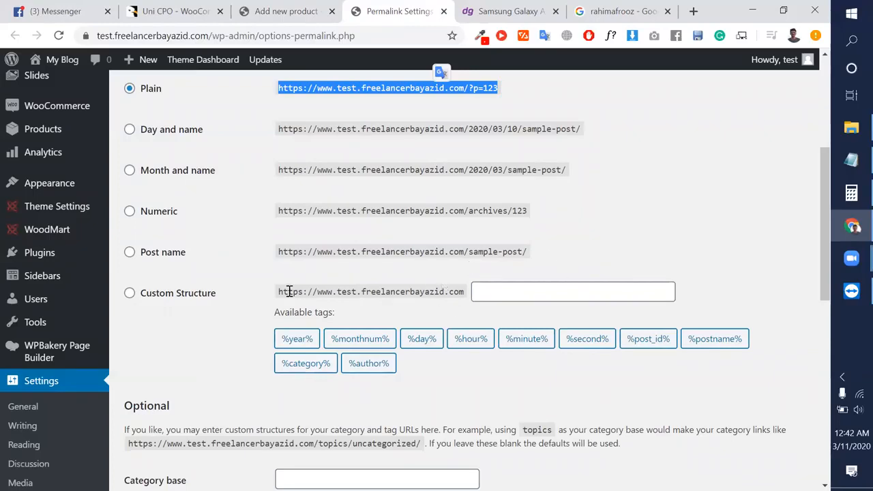
click(130, 294)
scroll(205, 320, up, 1)
scroll(406, 360, down, 1)
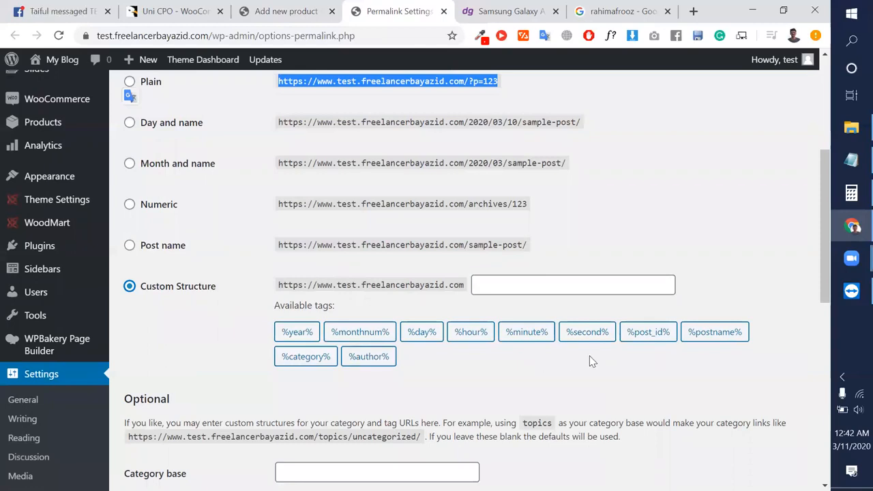
click(306, 357)
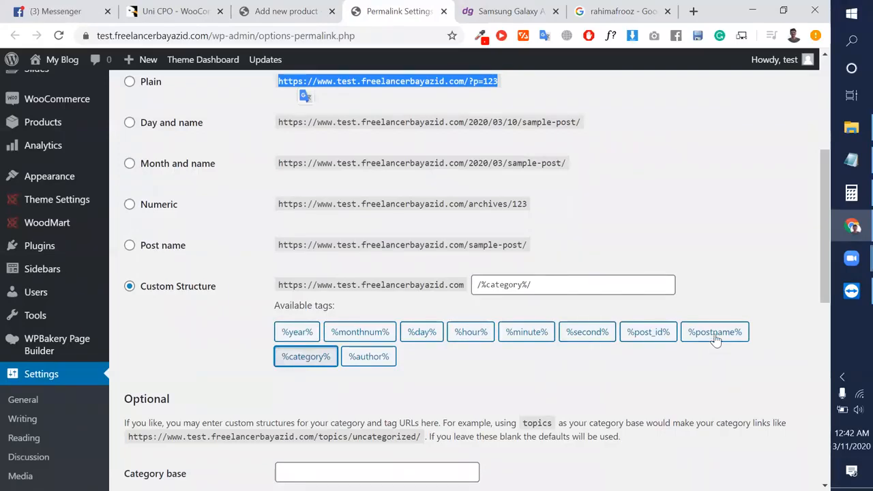
click(641, 334)
scroll(535, 281, down, 2)
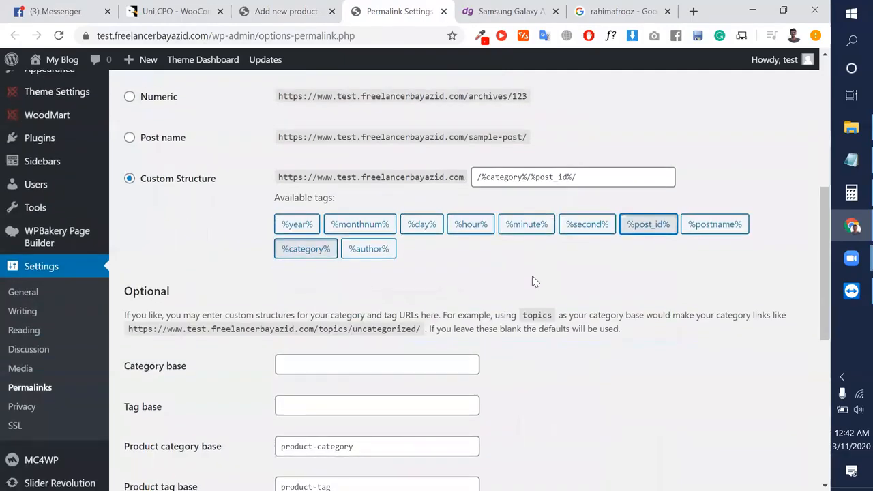
Try the "Shop base with category" product permalink, return to Default, and save the permalink settings.
scroll(534, 281, down, 6)
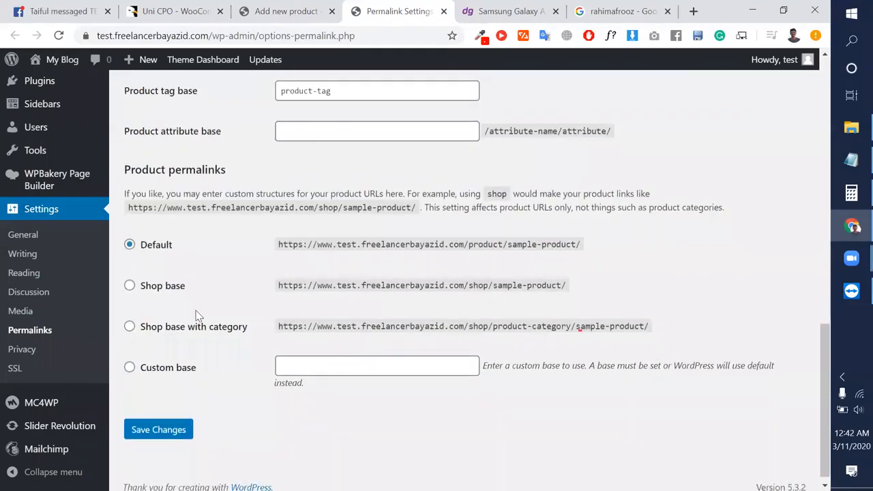
click(129, 326)
scroll(180, 379, down, 1)
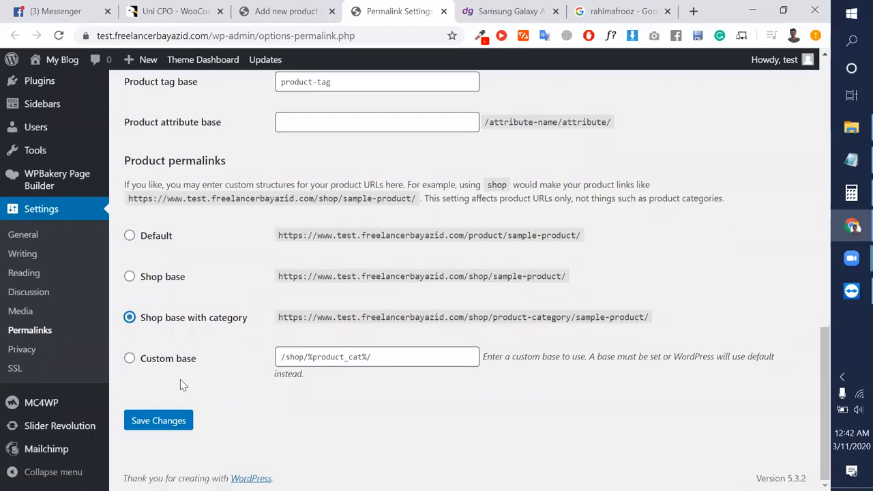
click(130, 236)
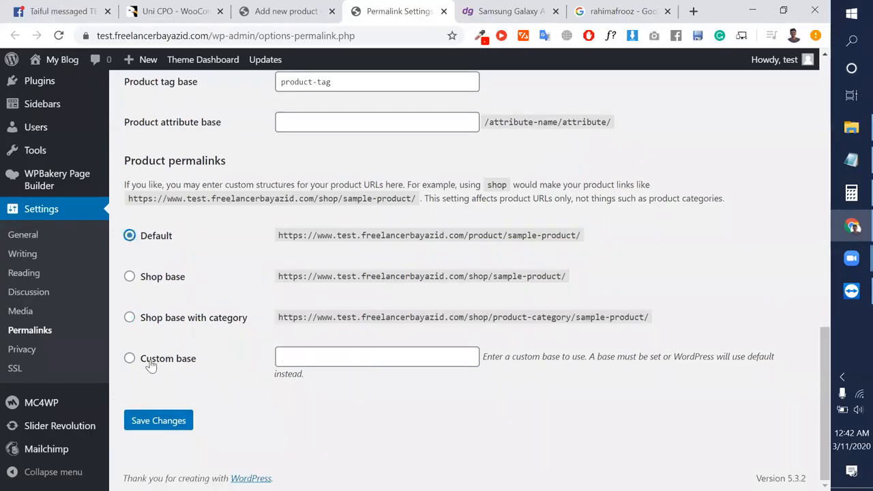
click(150, 430)
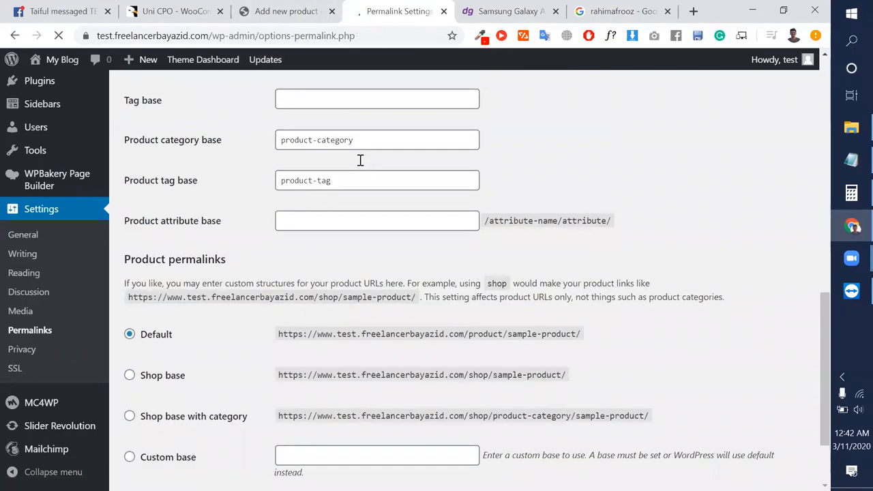
scroll(355, 150, down, 3)
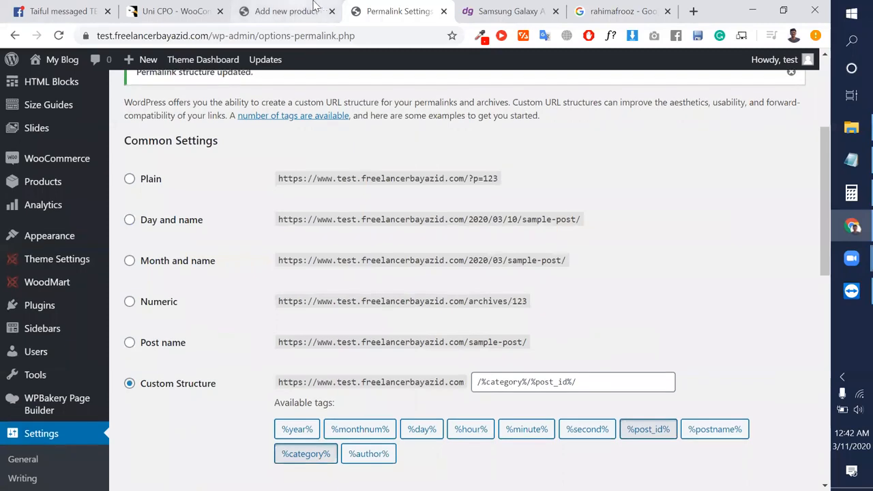
Return to the new product page and reload it, discarding the unsaved changes.
click(313, 7)
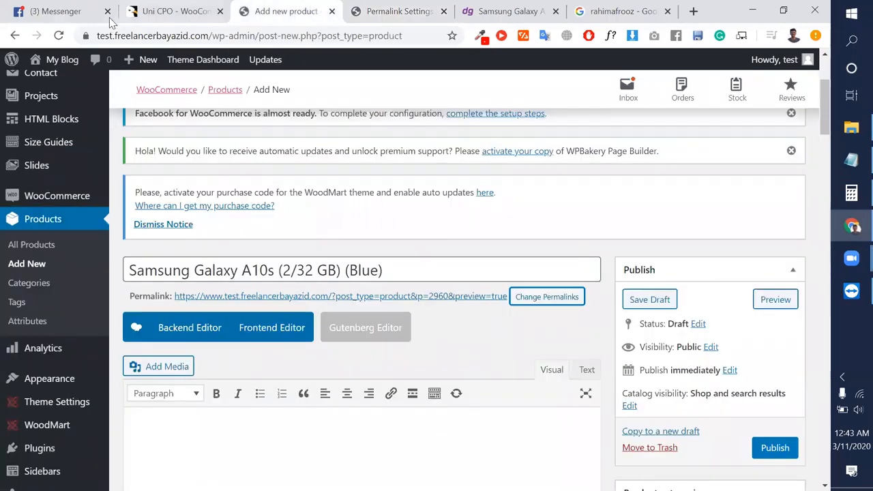
click(59, 35)
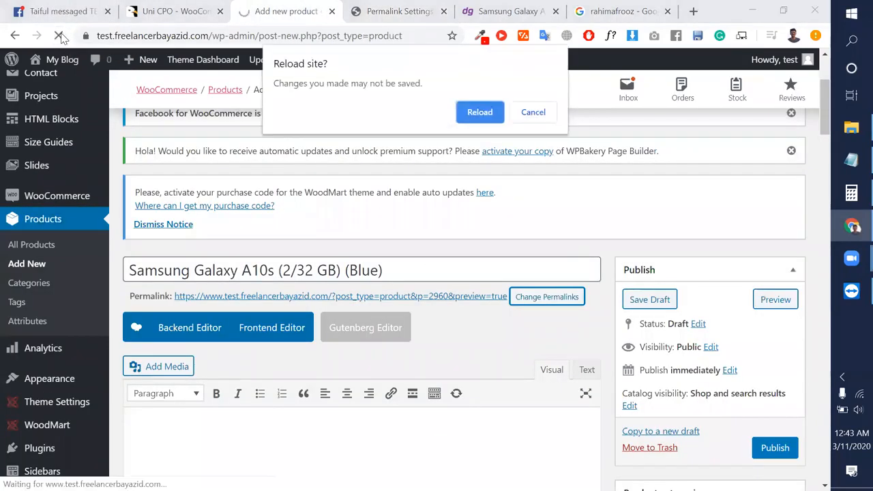
click(477, 113)
click(486, 135)
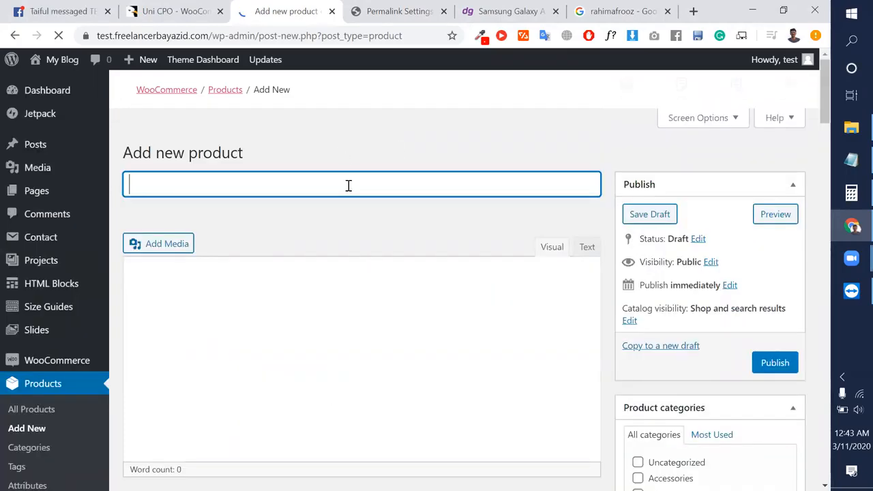
scroll(342, 353, down, 3)
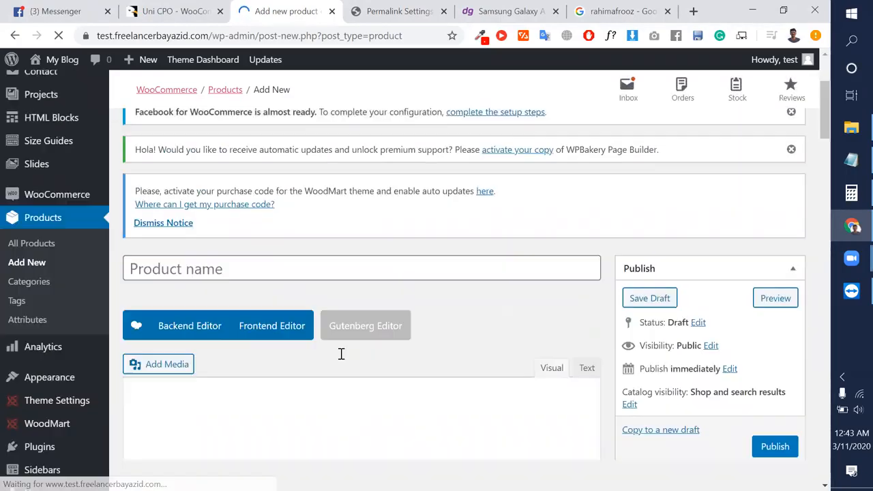
Close the permalink settings and enter "Samsung Galaxy A10s (2/32 GB) (Blue)" as the new product's name.
click(263, 271)
text(Samsung Galaxy A10s)
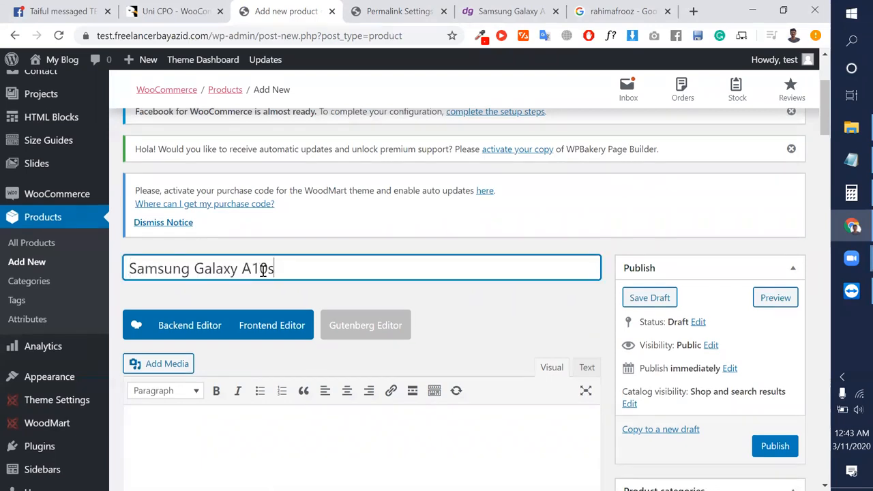
triple_click(264, 271)
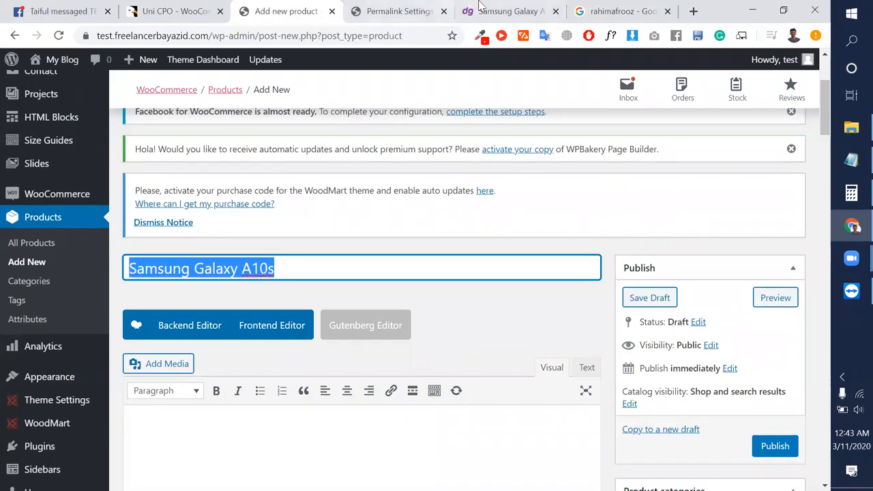
click(505, 10)
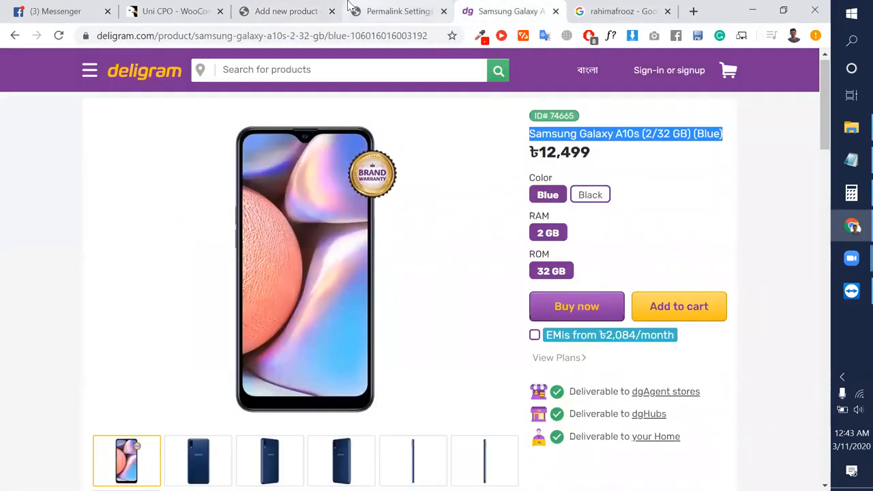
click(443, 11)
click(321, 10)
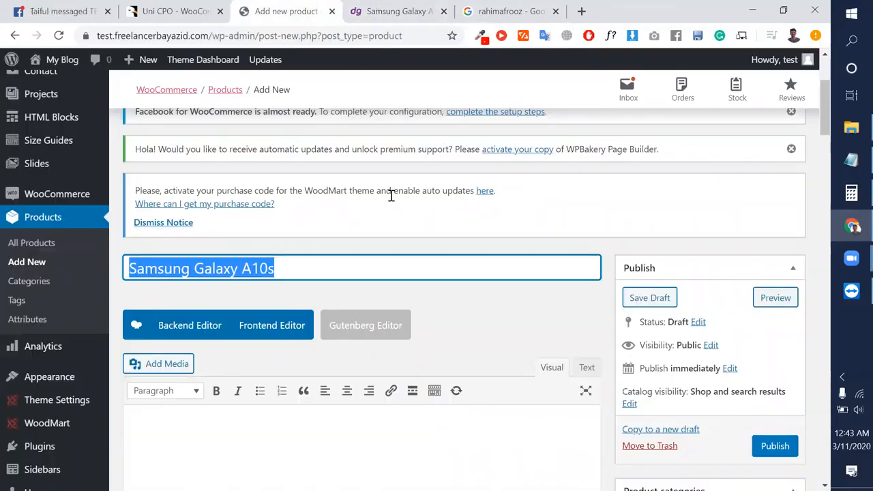
text(Samsung Galaxy A10s (2/32 GB) (Blue))
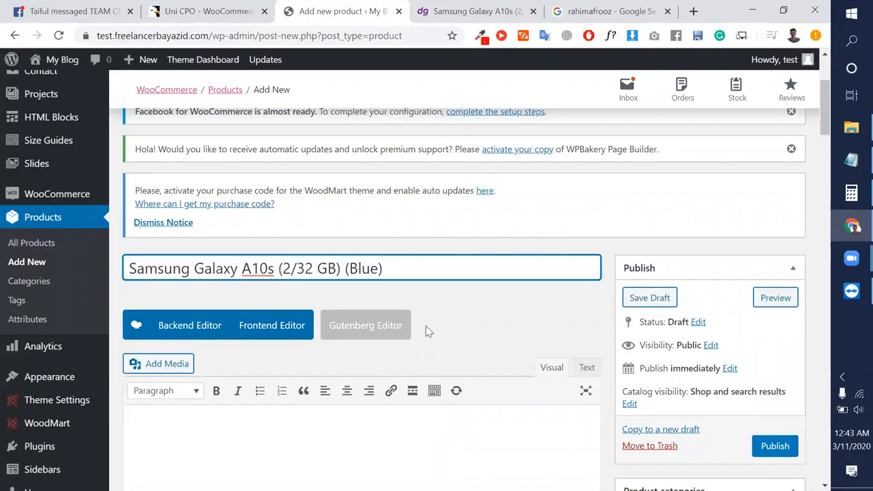
scroll(425, 331, down, 2)
click(431, 409)
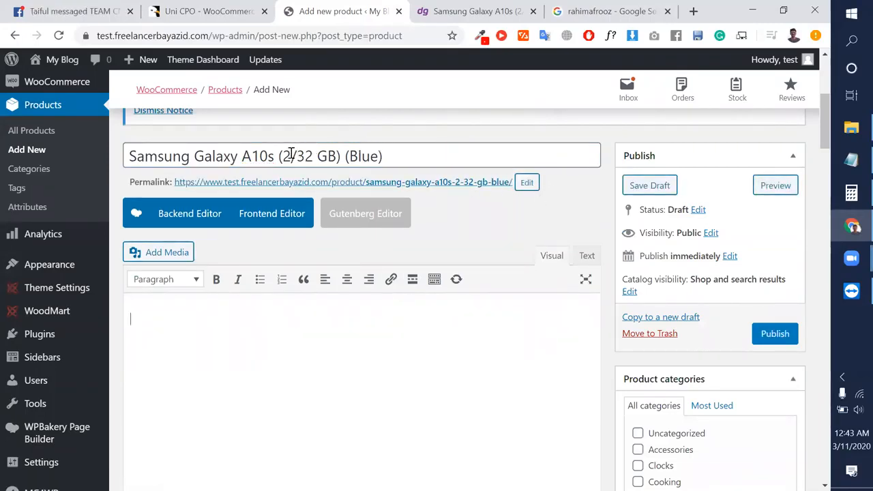
Replace the product's permalink slug with the "Samsung Galaxy A10s" part of its name.
drag(277, 157, 120, 143)
key(ctrl+c)
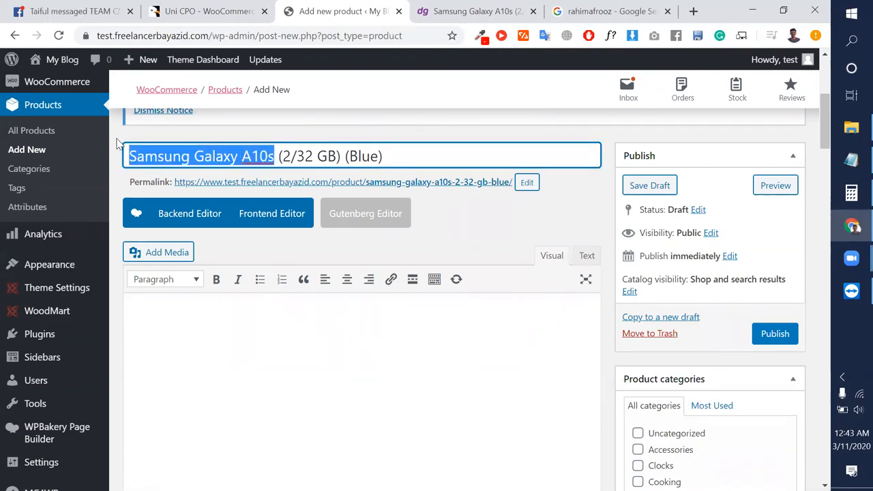
click(528, 183)
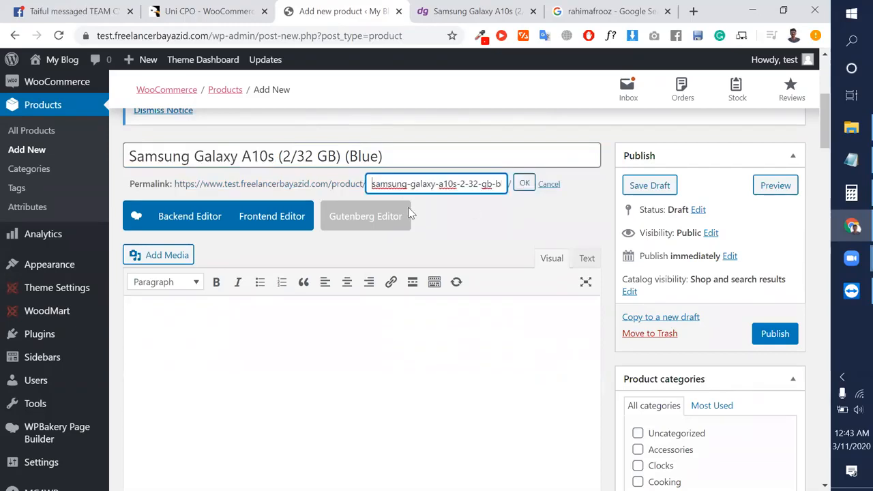
key(ctrl+a)
key(ctrl+v)
key(Return)
drag(276, 156, 132, 151)
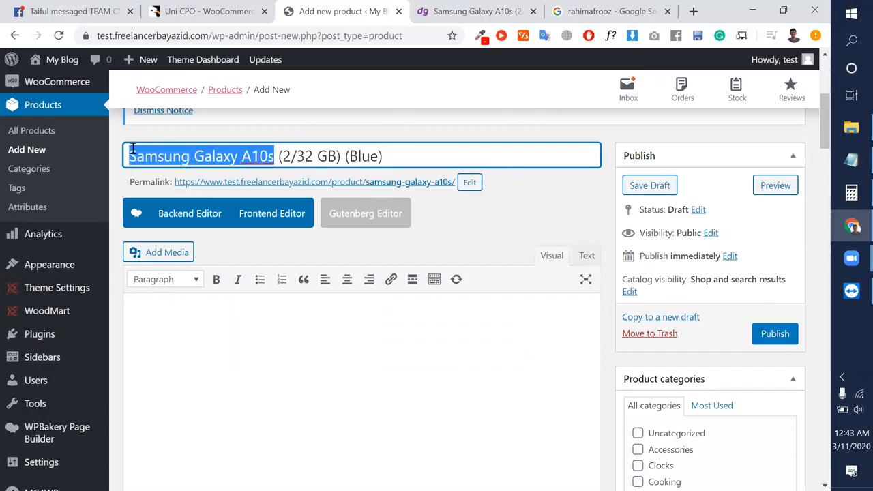
scroll(540, 245, down, 2)
scroll(566, 244, up, 1)
scroll(614, 266, down, 1)
scroll(453, 228, up, 1)
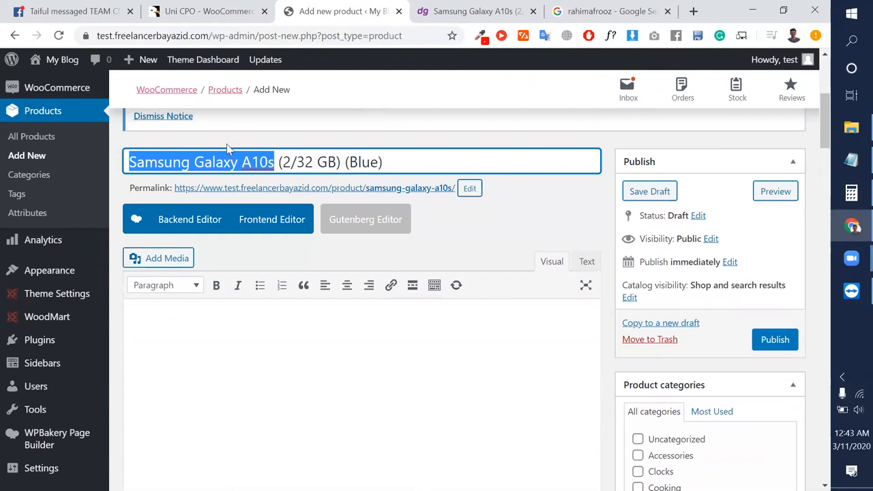
scroll(401, 367, down, 1)
scroll(401, 368, up, 1)
click(401, 368)
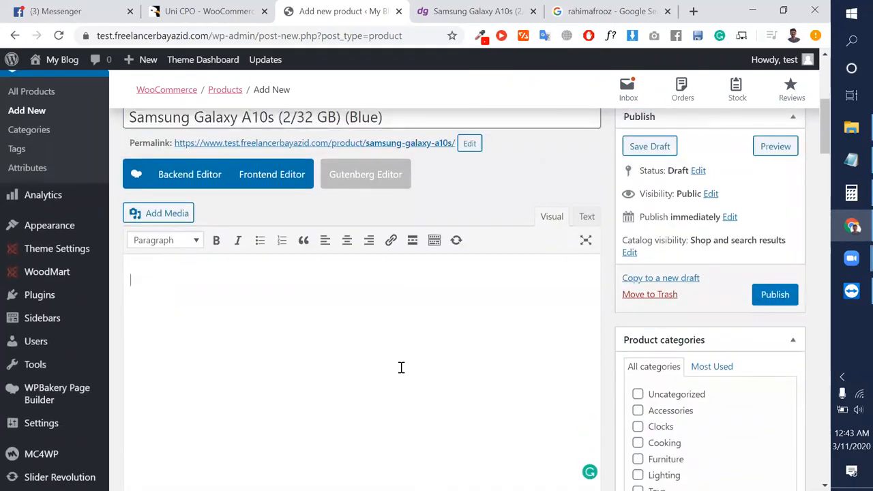
Review the Galaxy A10s specifications and description on Deligram, including the Sensors row.
click(478, 11)
scroll(390, 275, down, 15)
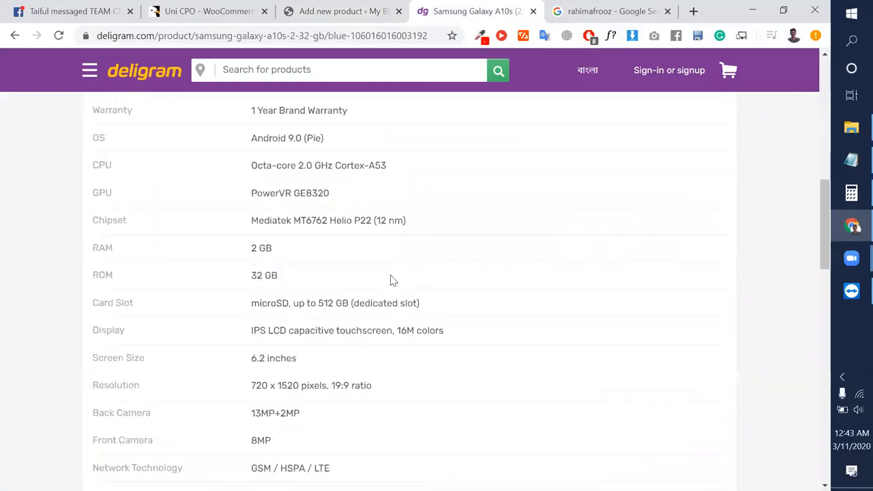
scroll(391, 275, down, 8)
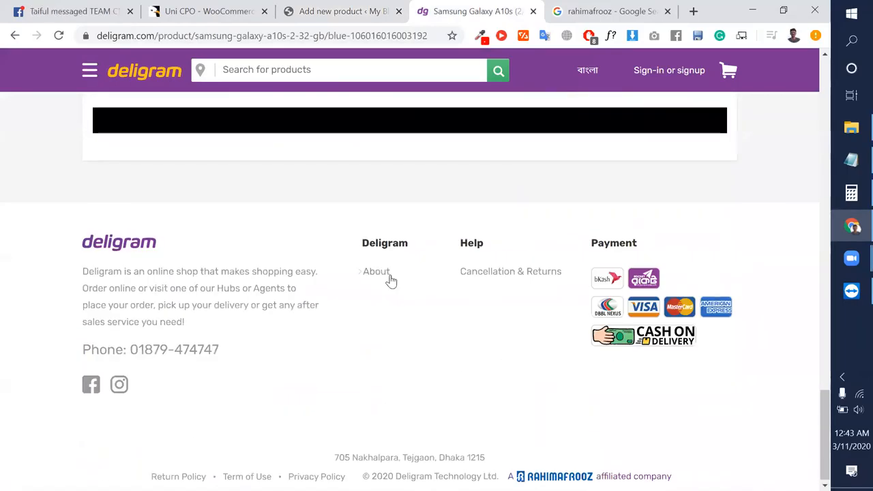
scroll(391, 275, up, 10)
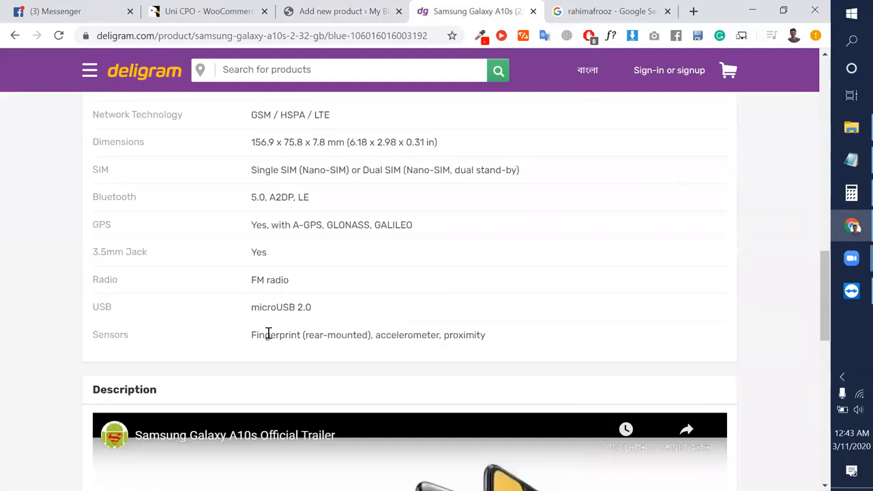
triple_click(271, 333)
double_click(104, 336)
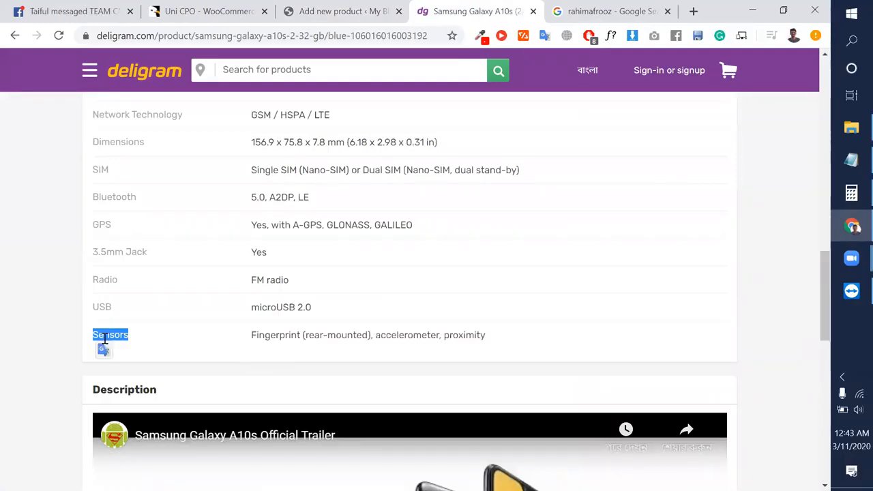
Open amazon.com in a new browser tab and close the rahimafrooz Google search.
click(693, 12)
text(am)
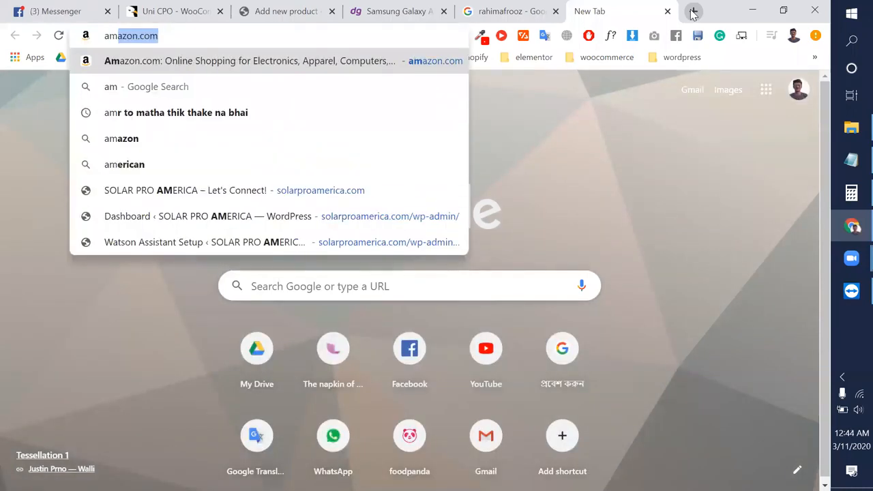
key(Return)
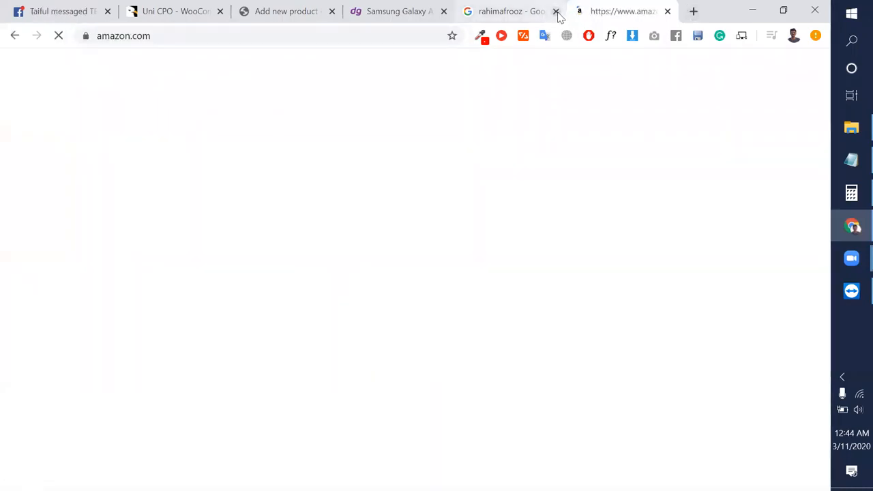
click(556, 12)
Browse Amazon's home page and open the TP-Link router from Best Sellers in Computers & Accessories.
scroll(369, 355, down, 4)
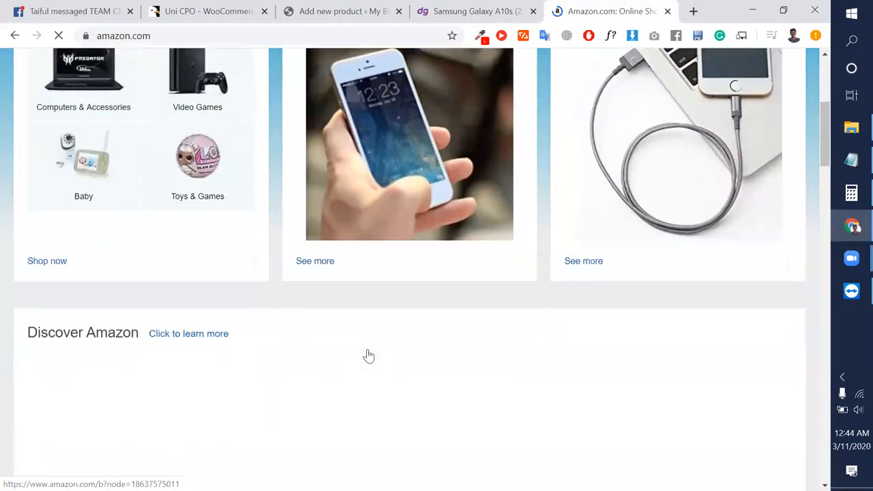
scroll(266, 219, up, 2)
scroll(224, 207, up, 1)
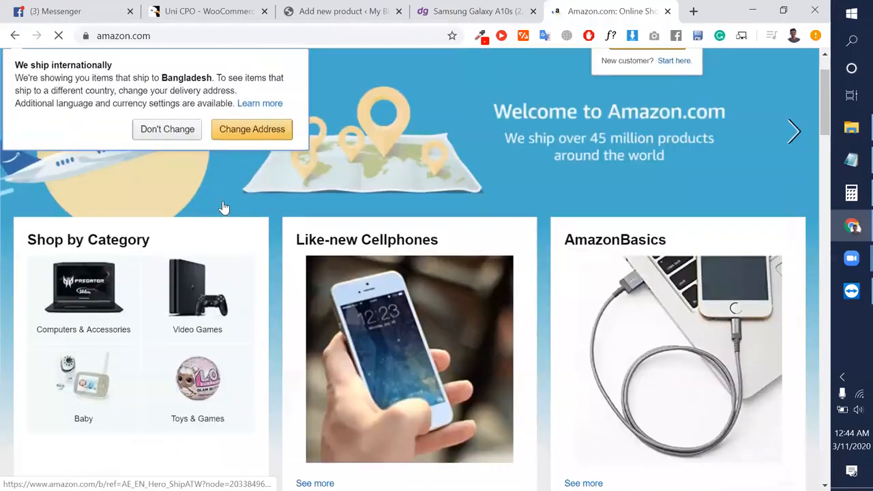
scroll(214, 280, down, 5)
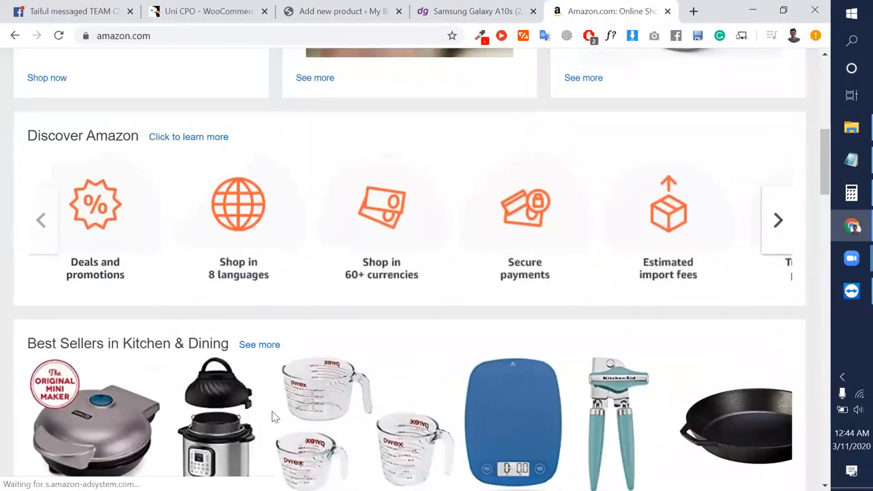
scroll(271, 417, down, 3)
scroll(257, 333, down, 3)
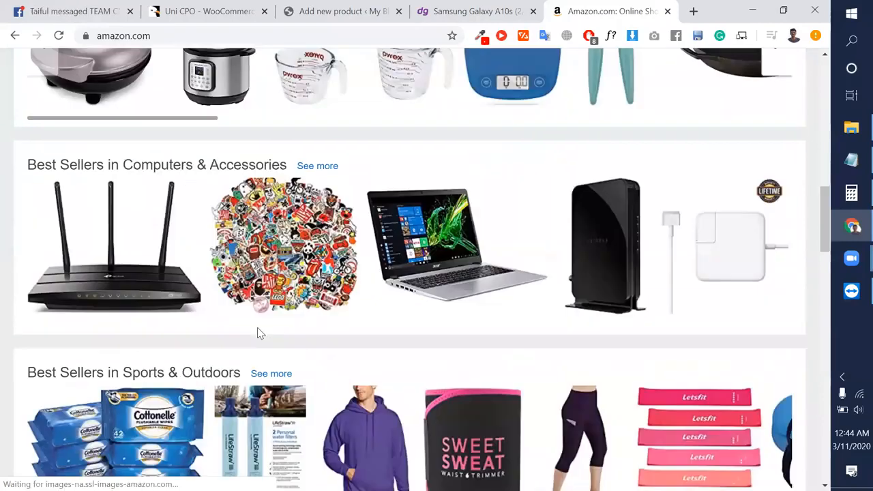
click(109, 258)
Examine the bulleted feature list on the TP-Link router's Amazon page.
scroll(466, 345, down, 5)
scroll(468, 347, down, 5)
scroll(443, 225, up, 1)
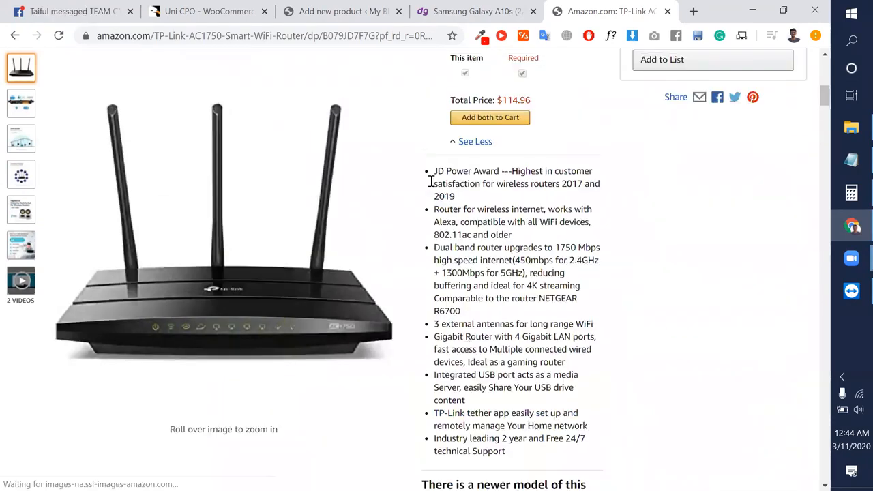
drag(430, 172, 434, 330)
scroll(519, 386, down, 1)
click(500, 364)
Reorder the browser tabs so the Add new product page sits between the Deligram and Amazon pages.
click(478, 11)
scroll(339, 321, up, 3)
drag(367, 4, 484, 5)
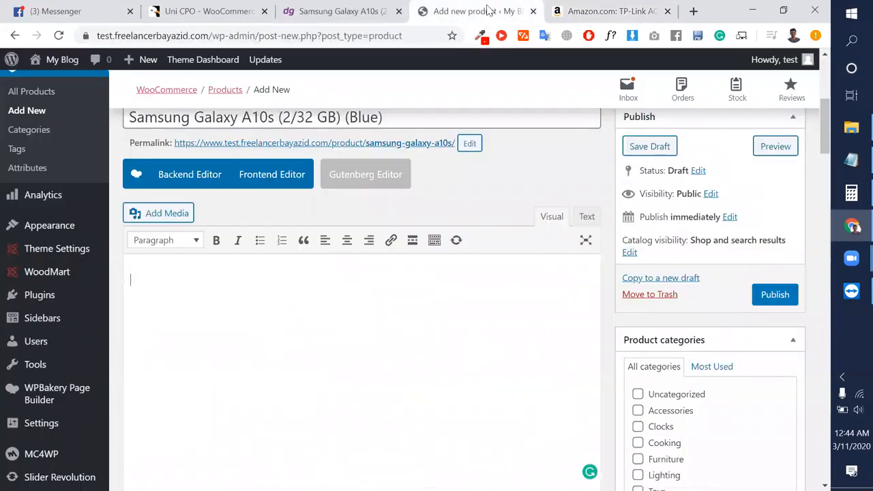
click(382, 5)
scroll(363, 254, up, 1)
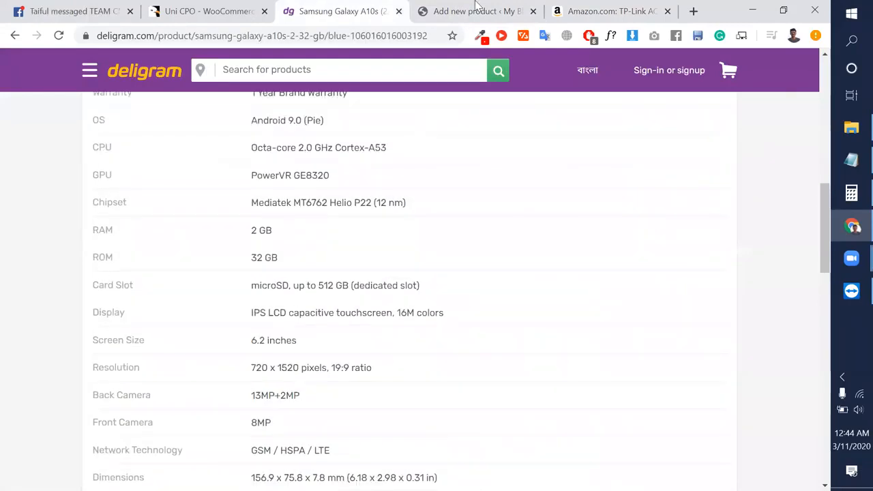
scroll(302, 259, up, 2)
drag(170, 131, 99, 129)
drag(301, 131, 251, 130)
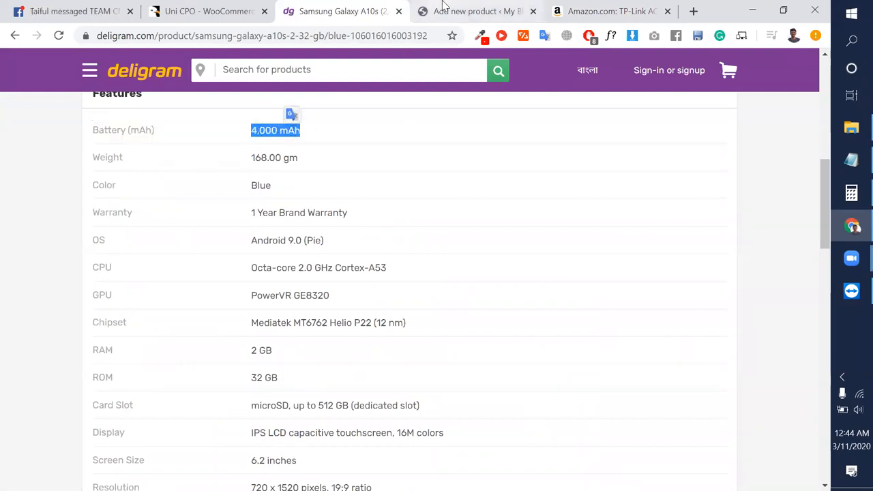
click(442, 6)
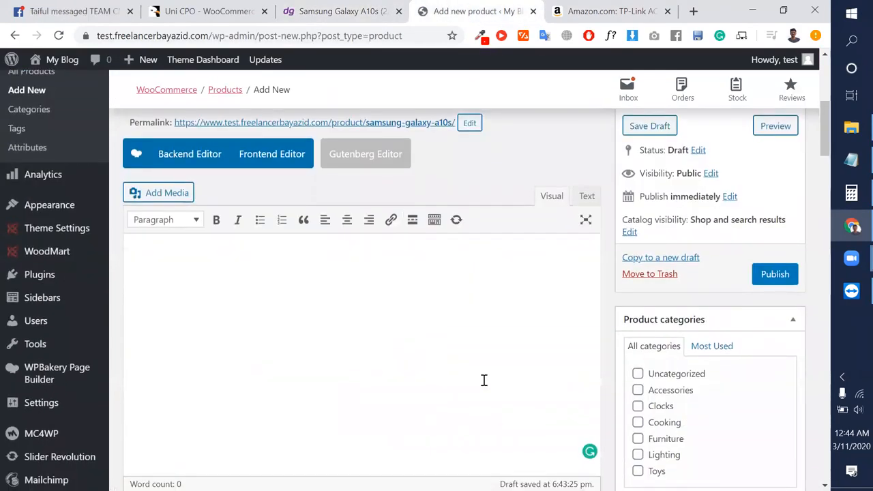
scroll(484, 380, down, 2)
click(342, 11)
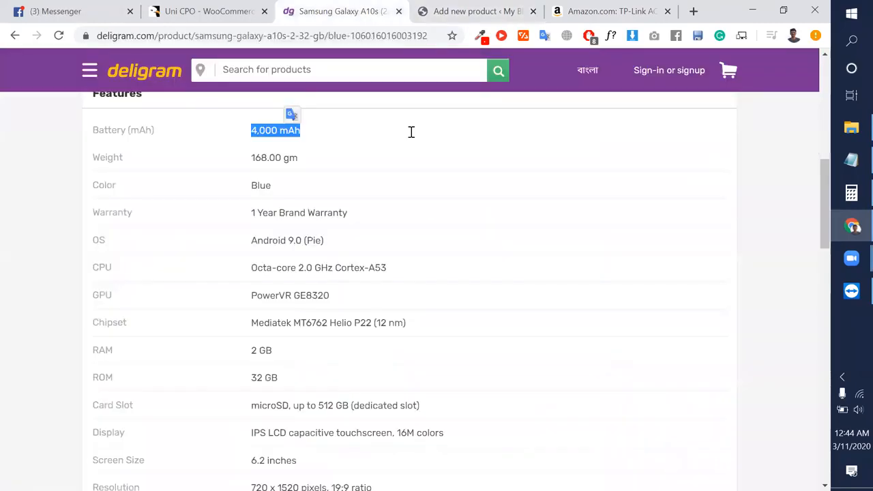
scroll(423, 205, up, 7)
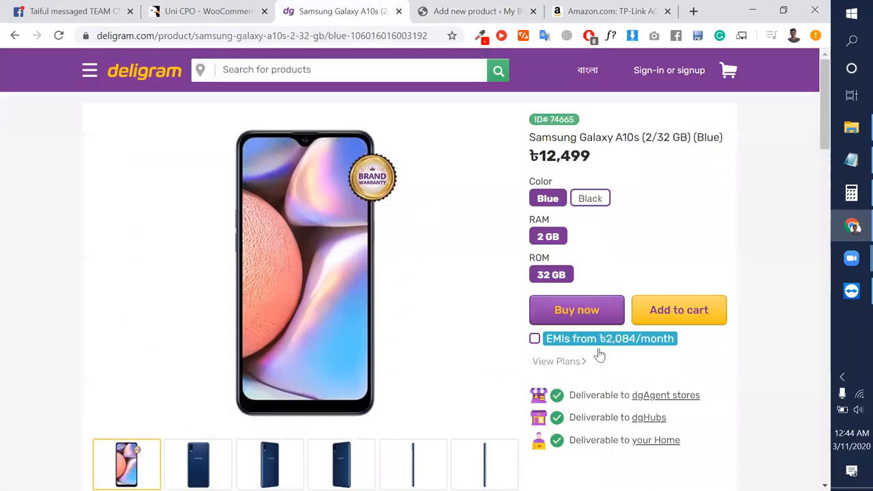
scroll(375, 341, down, 12)
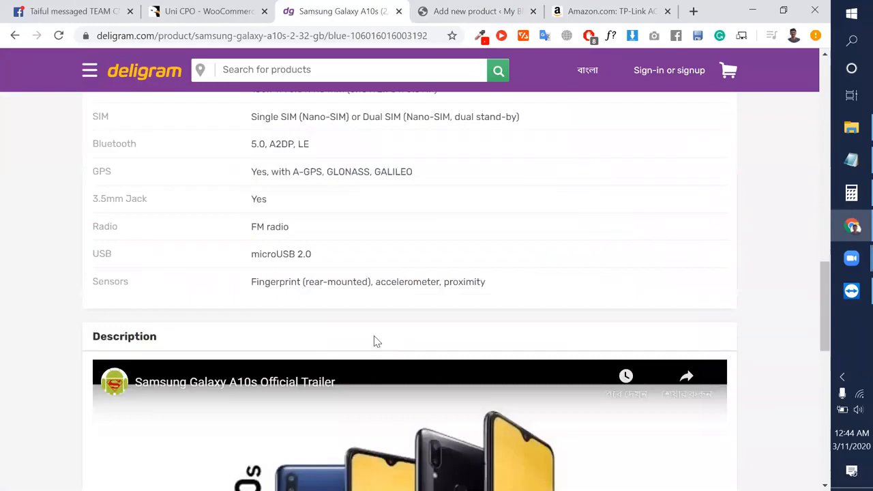
scroll(374, 338, down, 1)
scroll(374, 338, up, 2)
click(205, 10)
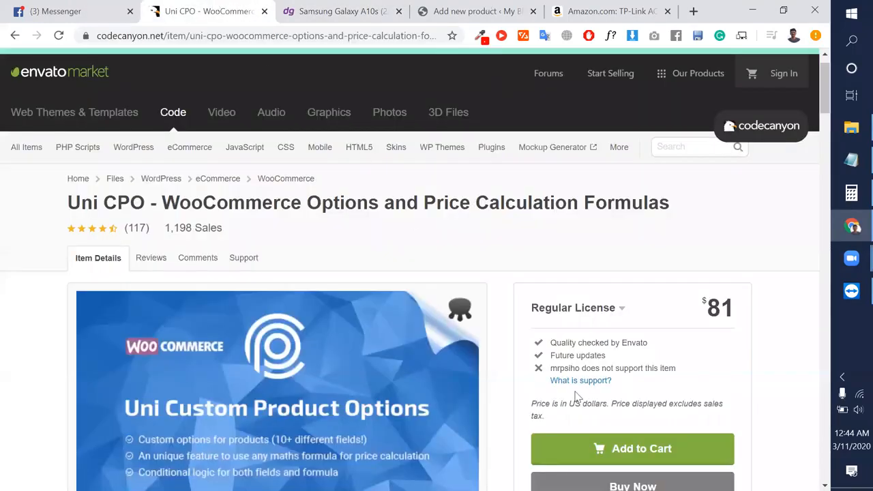
Add a new product category named Mobile from the product's edit page.
key(ctrl+4)
click(672, 274)
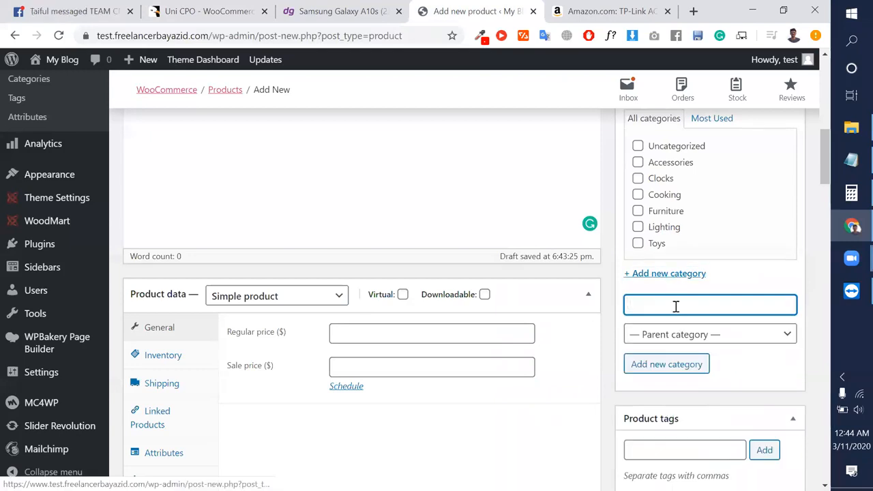
text(Mobile)
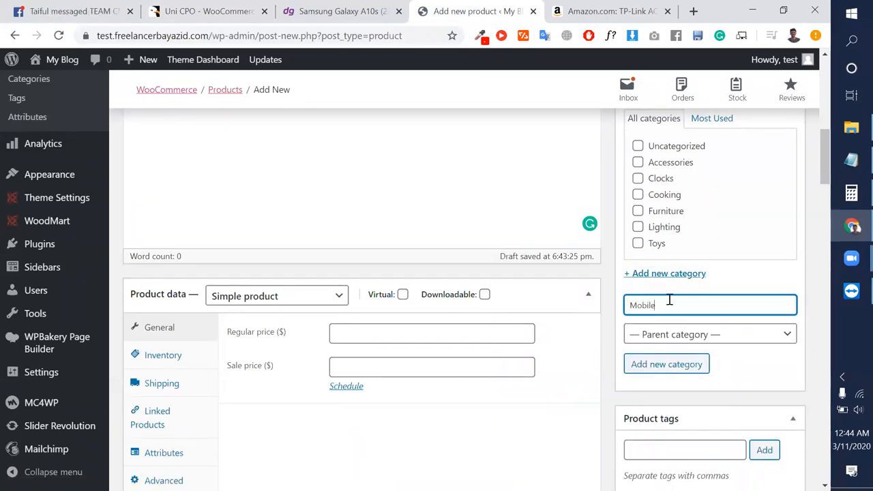
click(667, 364)
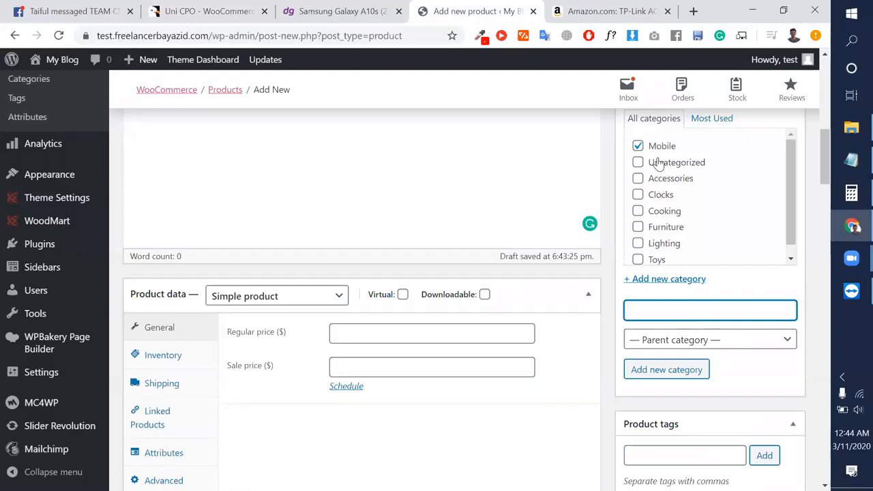
Add Samsung, copied from Deligram's product name, as a new category with Mobile as its parent.
key(ctrl+shift+Tab)
scroll(313, 144, up, 5)
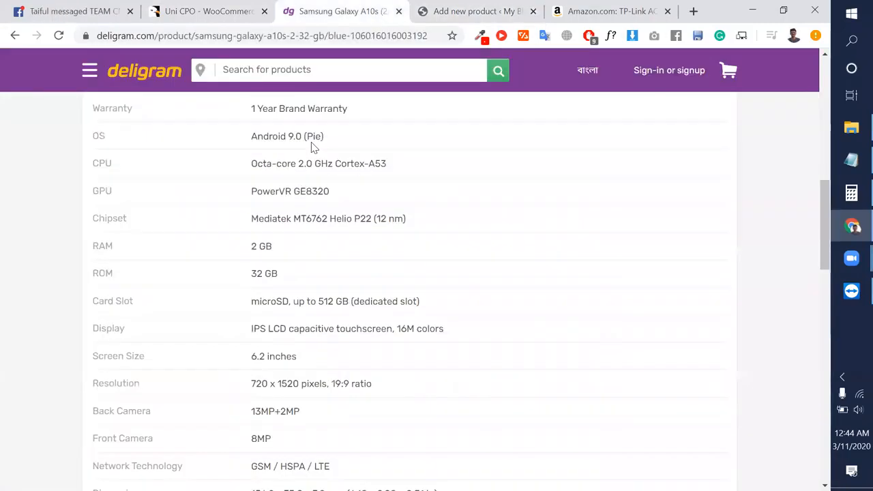
scroll(313, 143, up, 10)
double_click(545, 140)
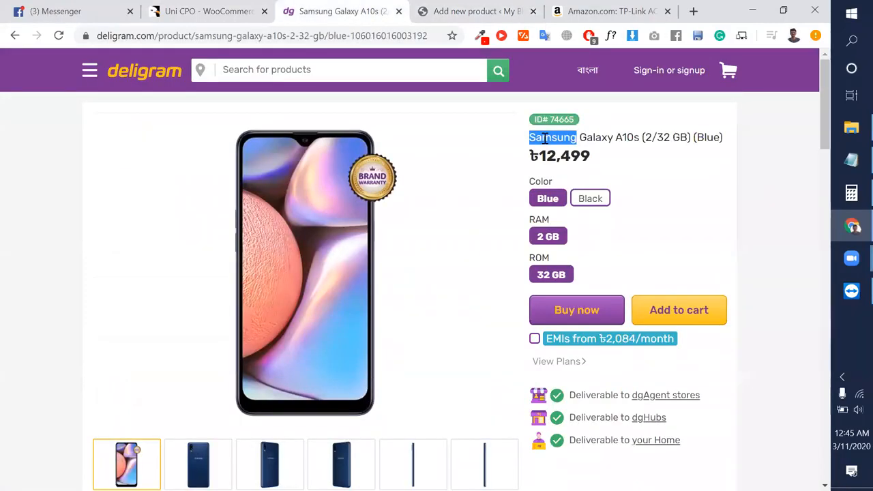
key(ctrl+Tab)
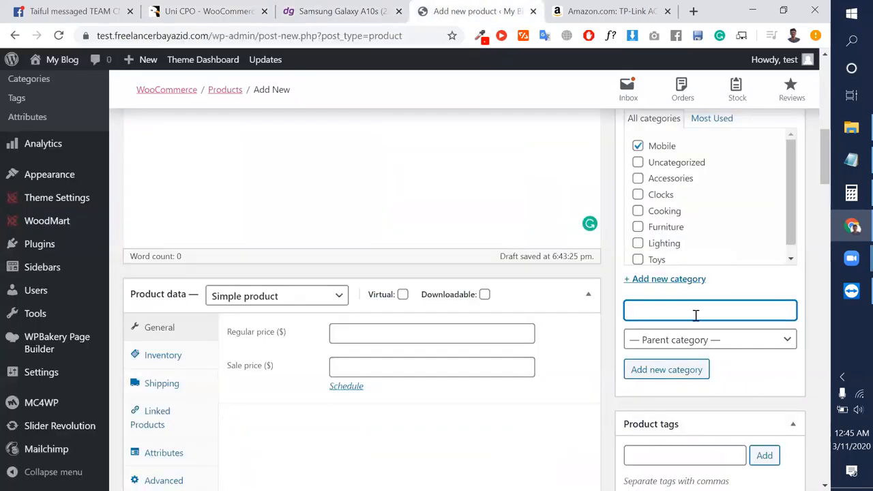
click(722, 351)
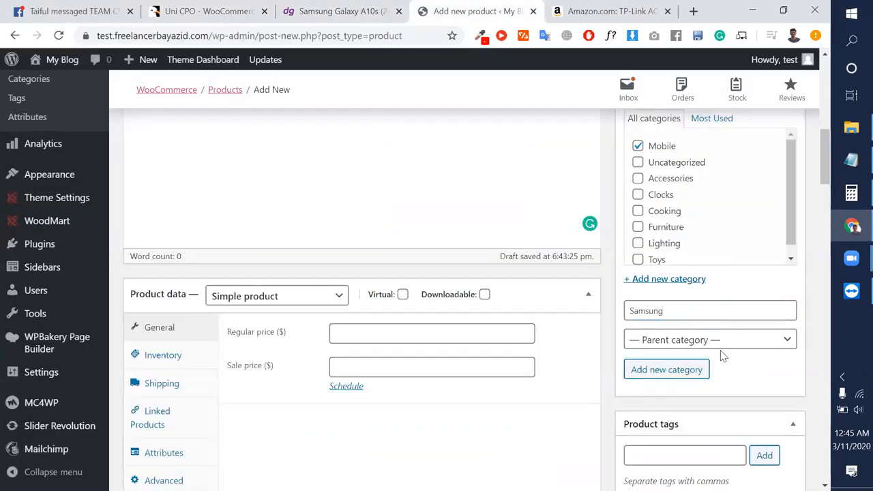
click(722, 346)
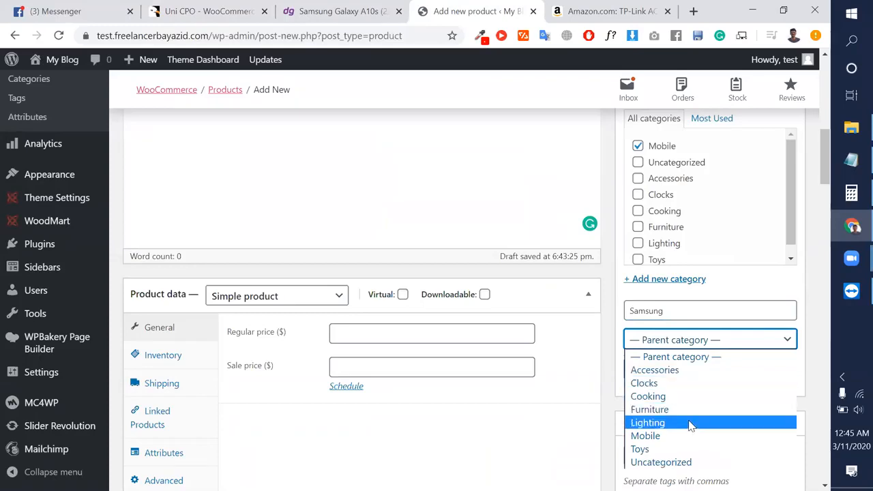
click(666, 436)
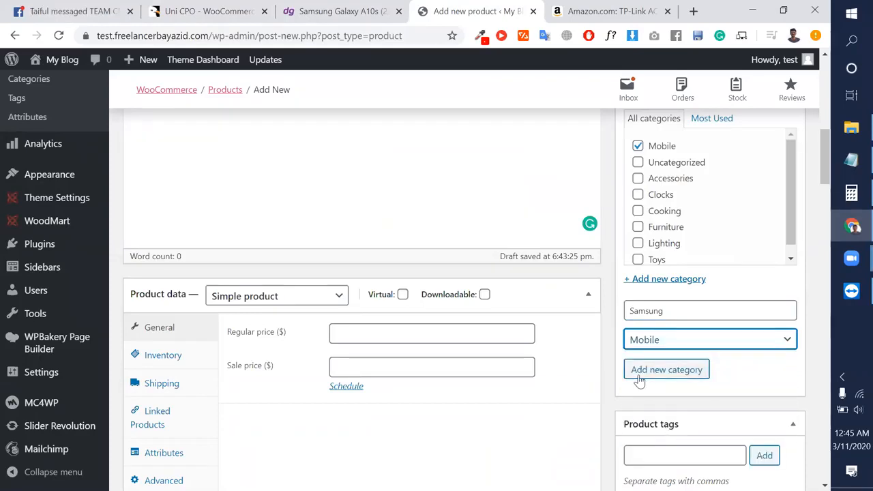
scroll(644, 339, up, 2)
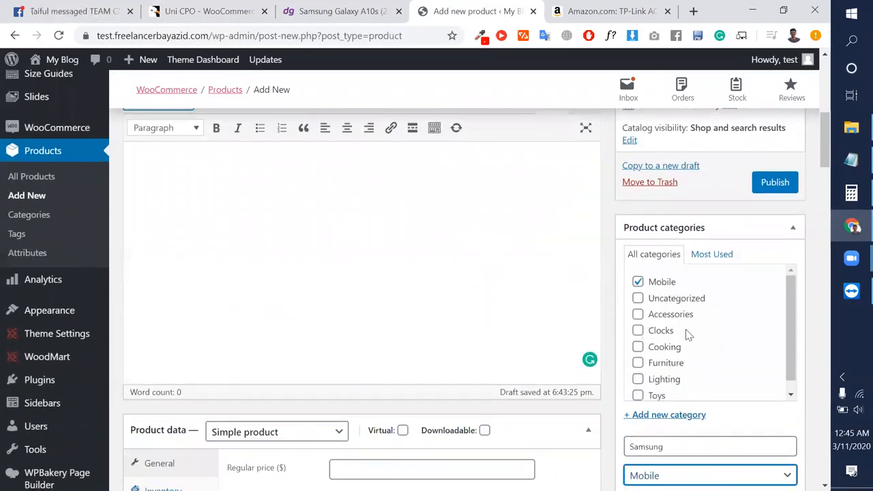
scroll(687, 409, down, 2)
click(665, 400)
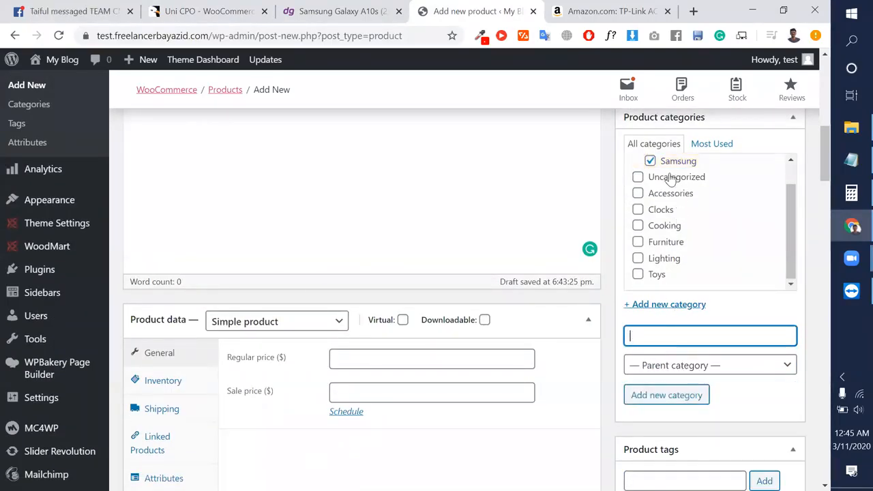
Check the product's assigned categories against its title.
scroll(670, 178, up, 1)
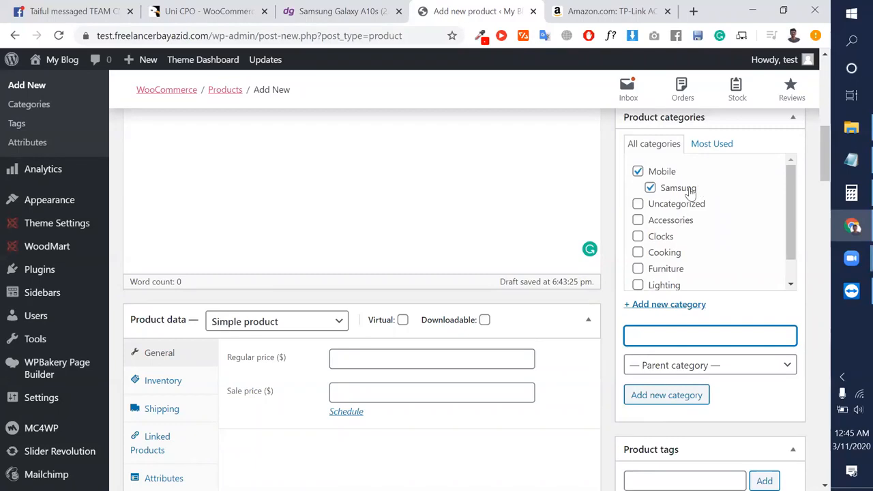
scroll(600, 174, up, 1)
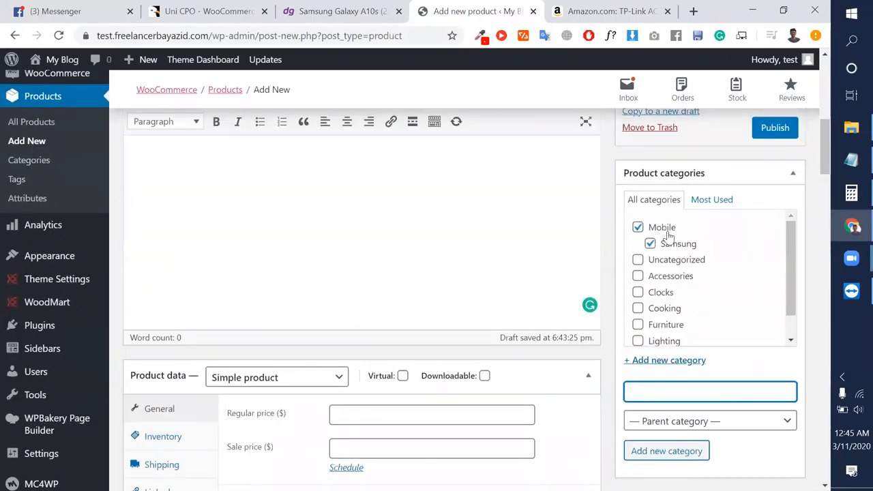
scroll(619, 271, down, 1)
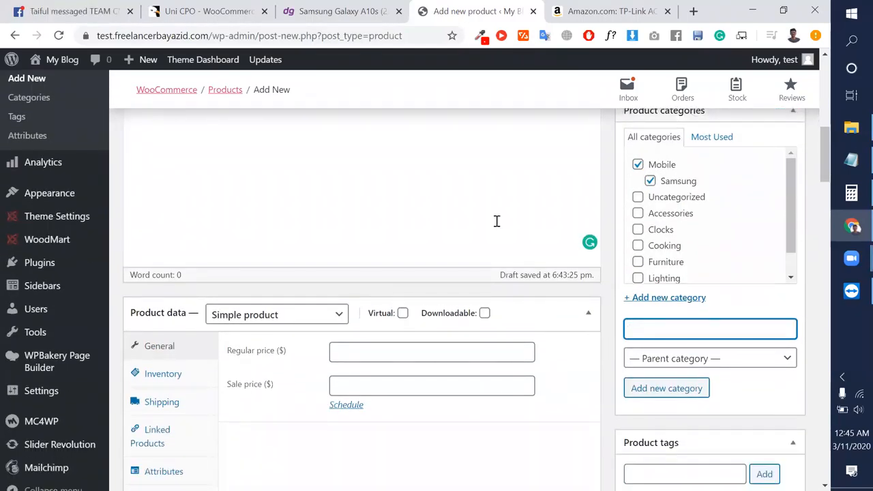
scroll(496, 219, up, 3)
scroll(497, 221, up, 1)
scroll(497, 223, down, 1)
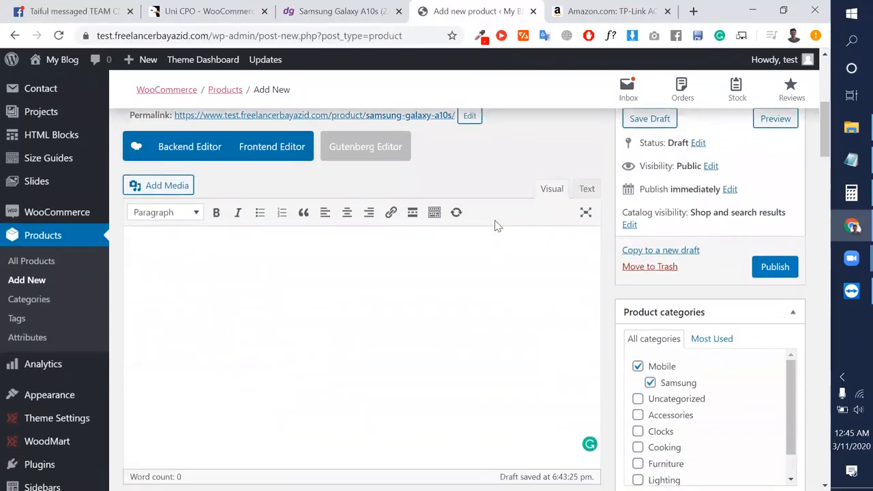
scroll(497, 224, up, 1)
click(423, 135)
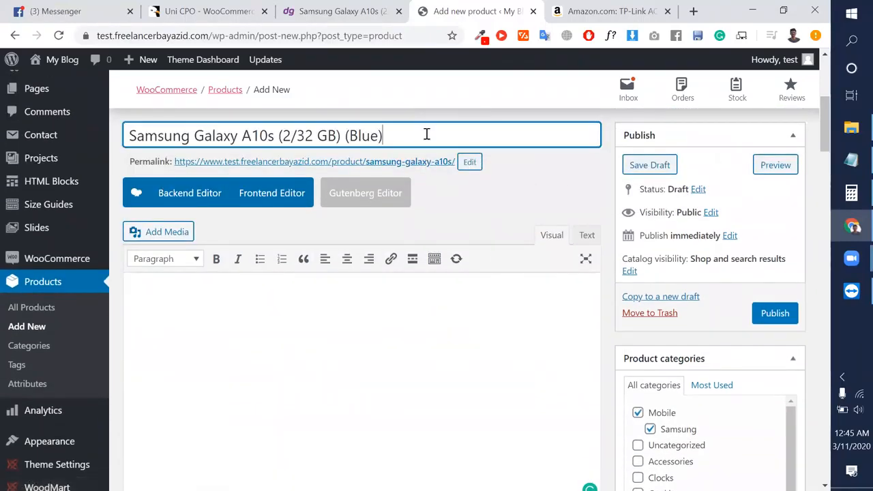
scroll(666, 422, down, 1)
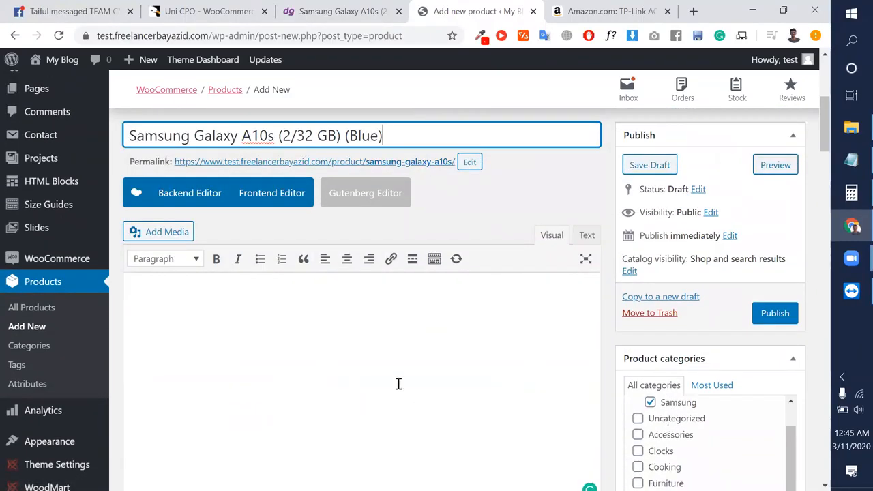
scroll(398, 384, down, 2)
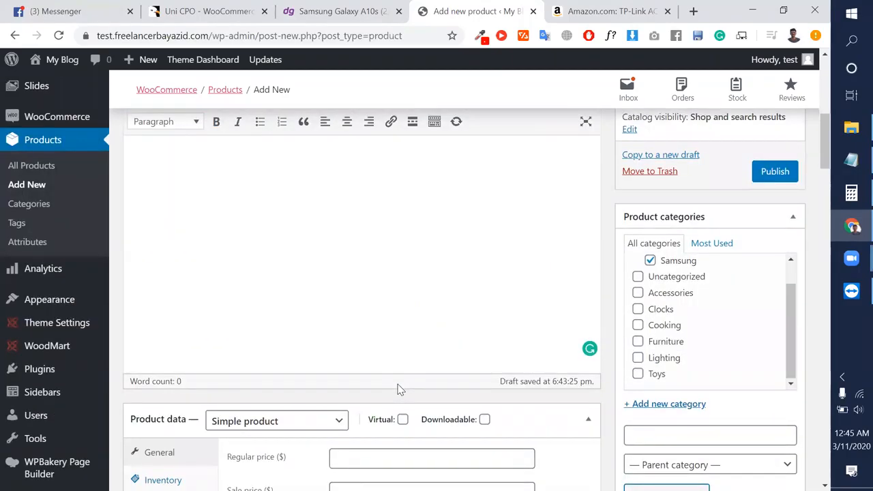
scroll(402, 386, down, 3)
click(388, 291)
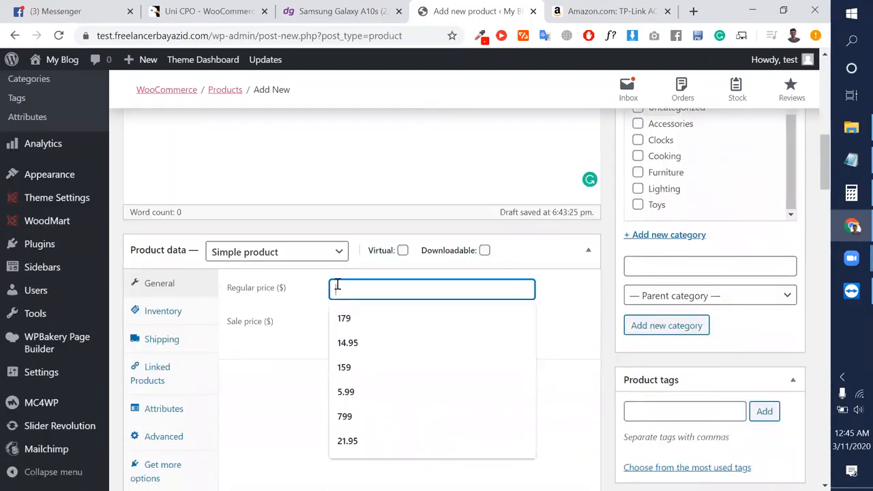
scroll(328, 279, down, 1)
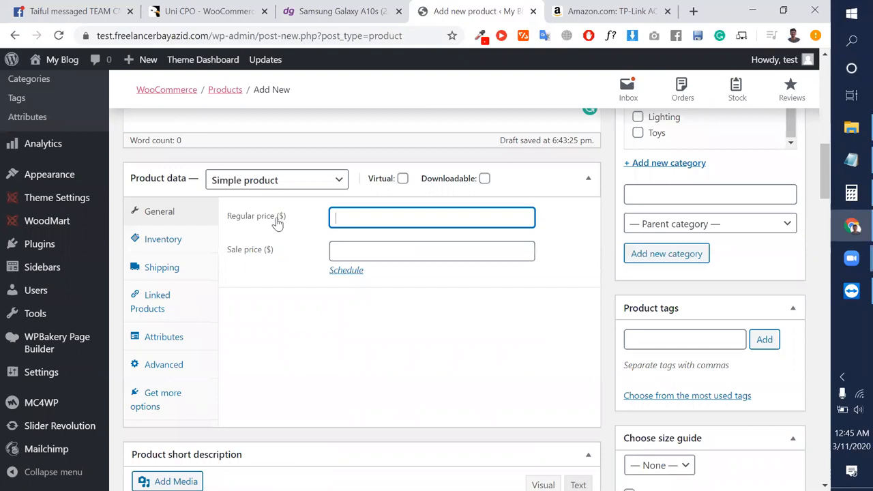
click(339, 11)
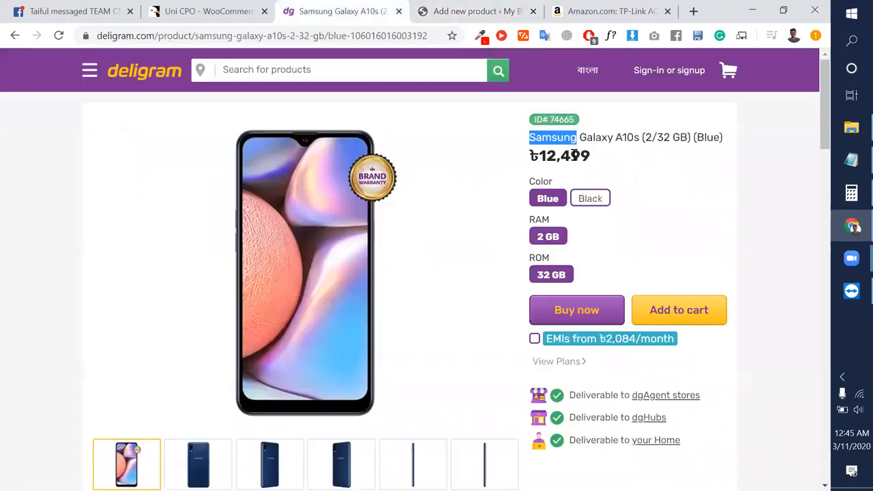
double_click(574, 155)
key(ctrl+c)
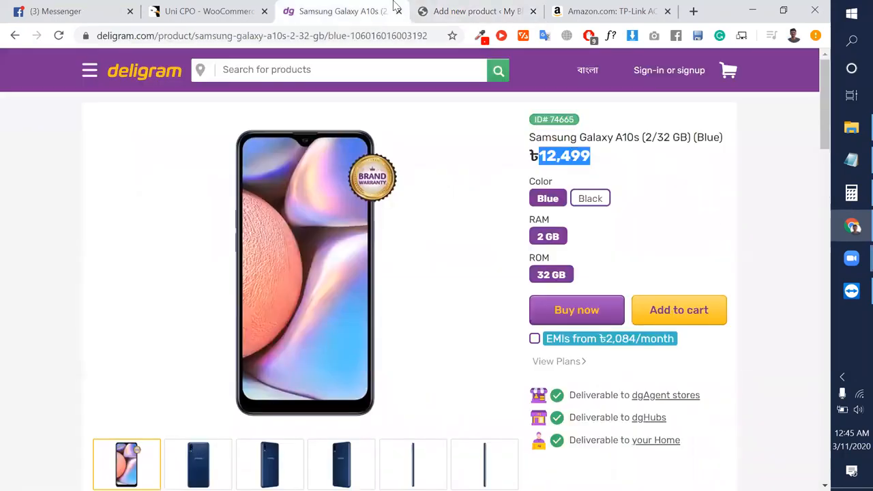
click(472, 10)
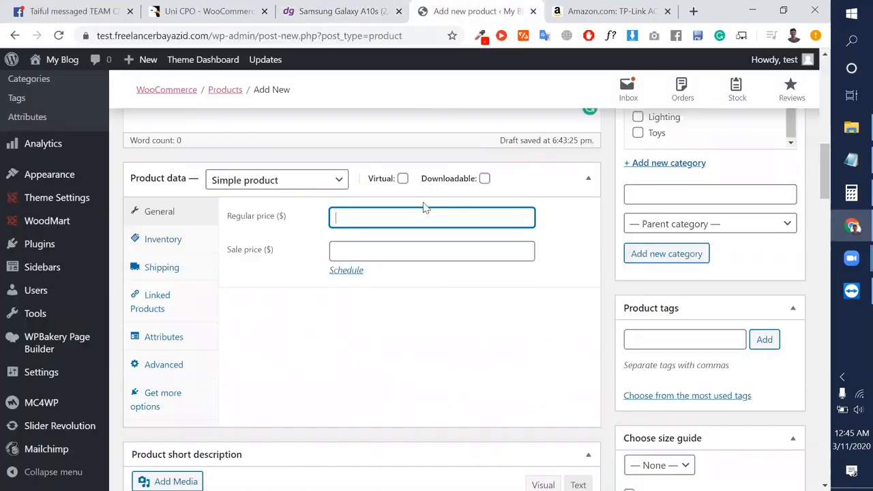
key(ctrl+v)
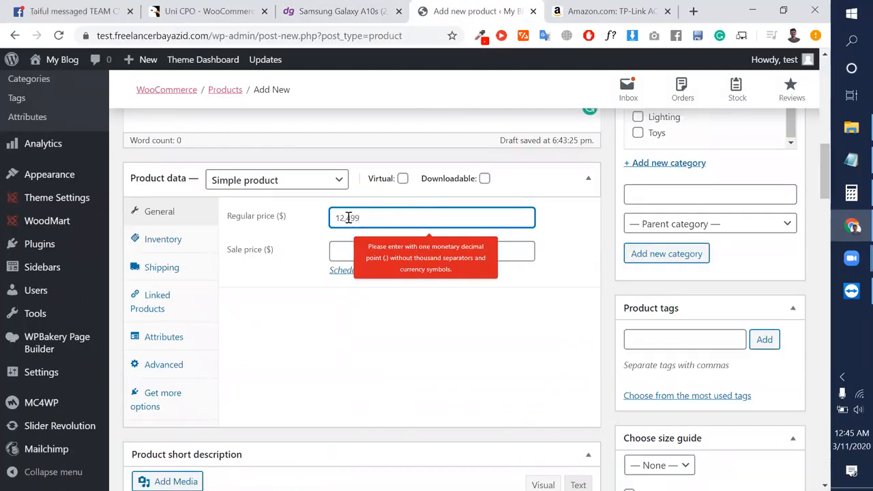
click(348, 217)
key(BackSpace)
click(440, 353)
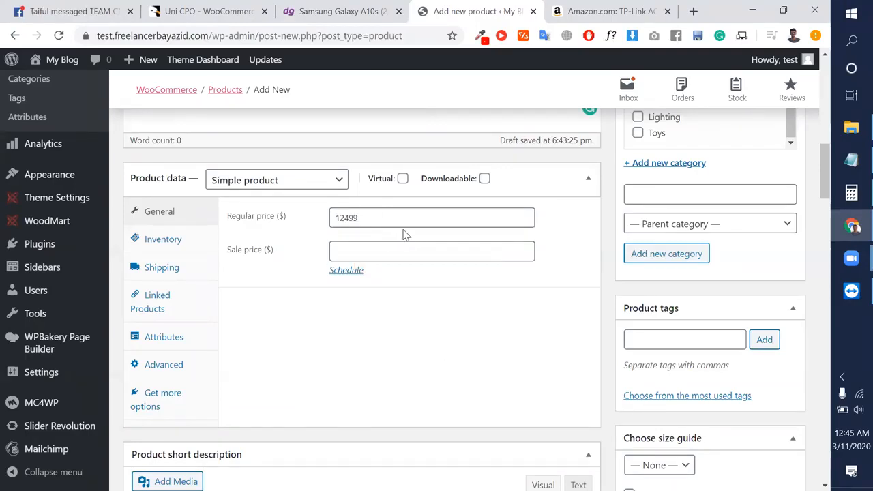
scroll(470, 305, down, 1)
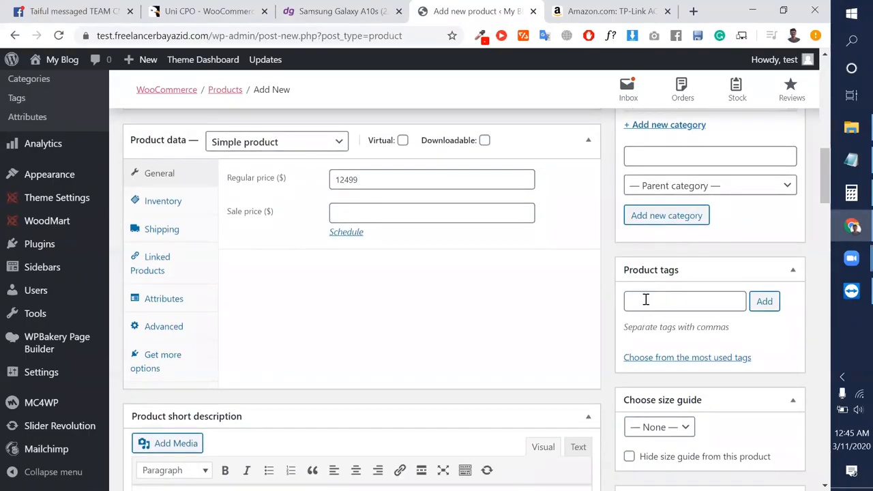
click(331, 7)
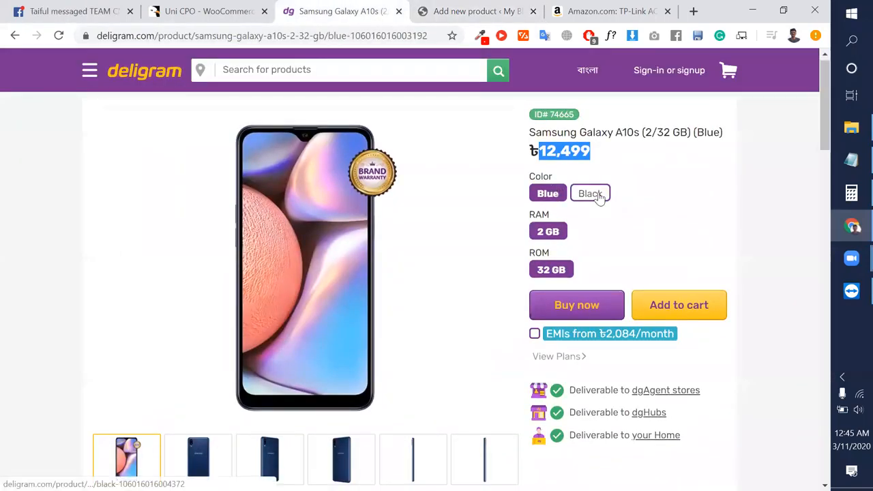
click(599, 196)
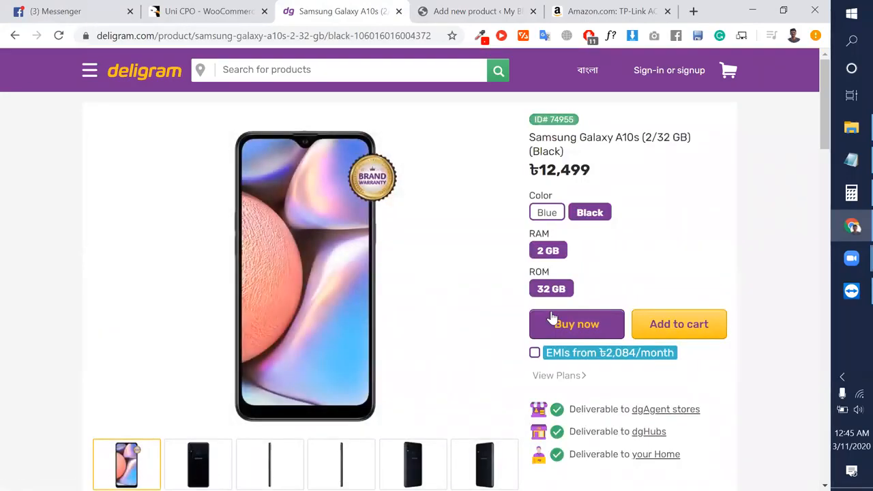
scroll(553, 319, down, 1)
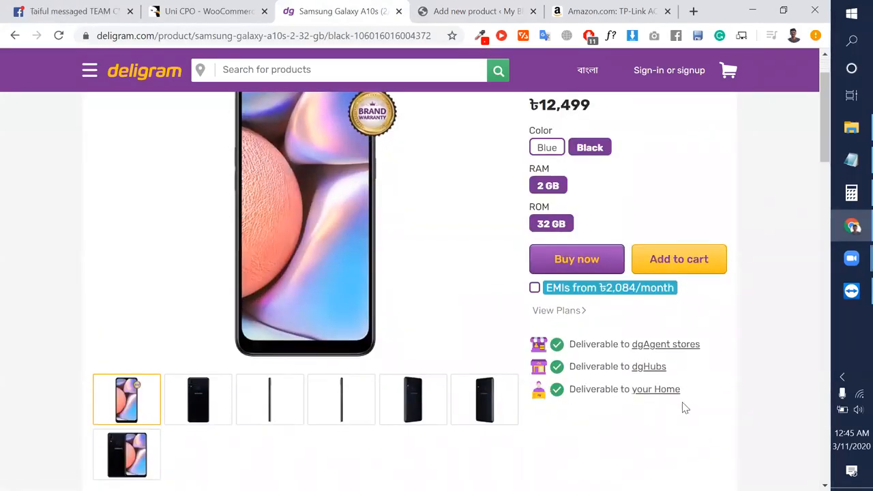
drag(641, 384, 537, 343)
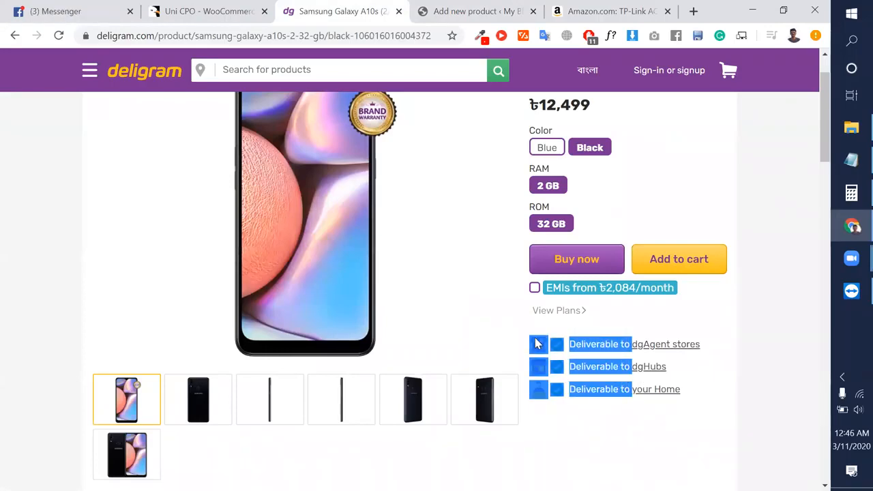
click(484, 9)
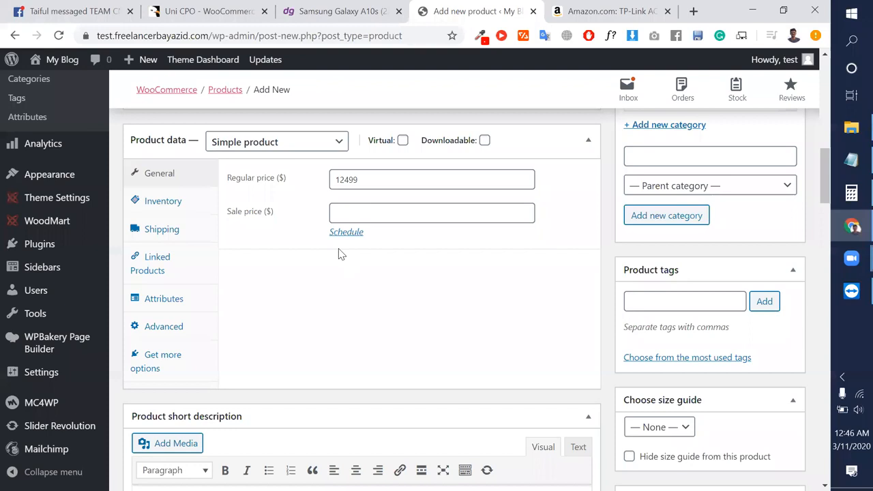
scroll(342, 255, up, 5)
text(Deliverable to dgAgent stores Deliverable to dgHubs Deliverable to)
scroll(408, 259, down, 1)
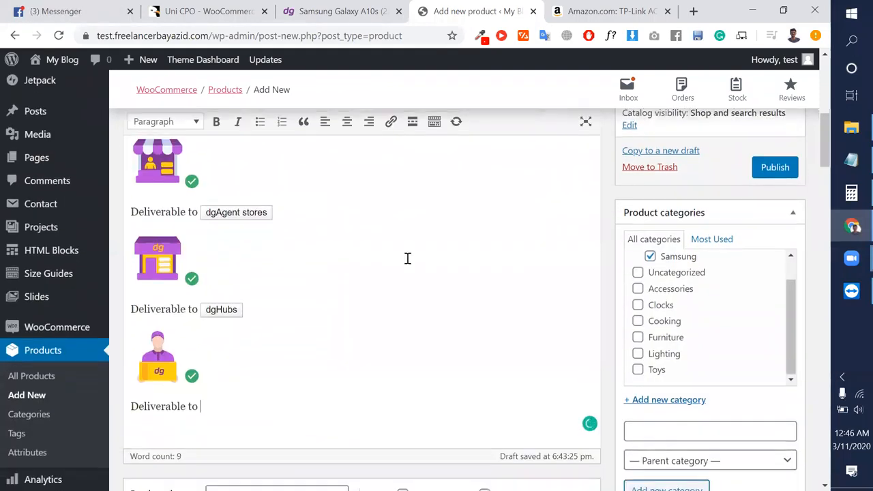
scroll(407, 259, down, 6)
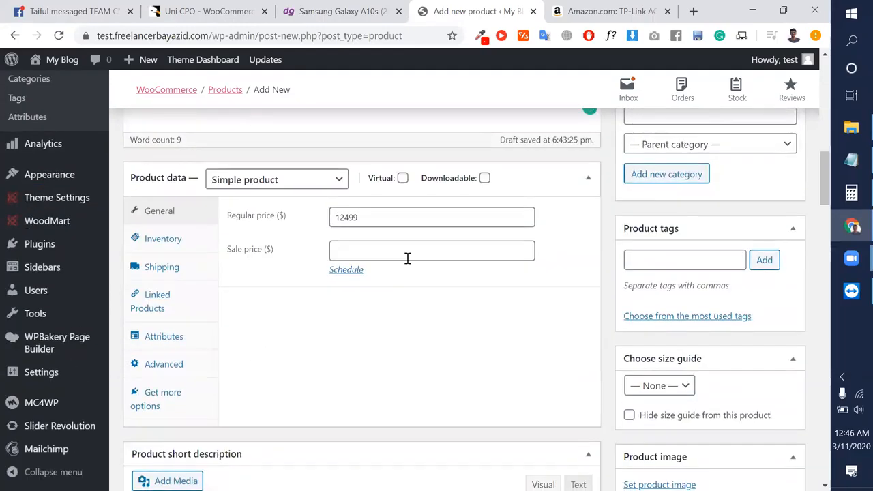